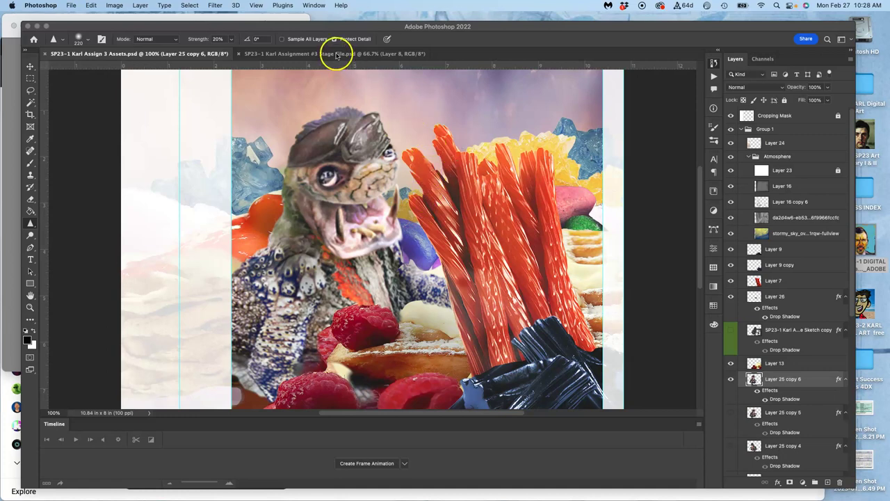
# Step: Lower the Atmosphere group's opacity from 81% to 74% in the Assets document
pyautogui.click(336, 55)
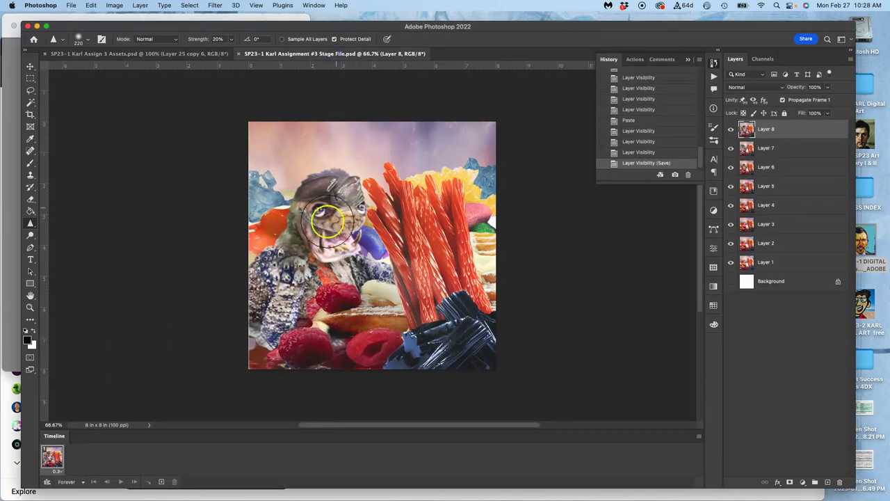
pyautogui.click(186, 56)
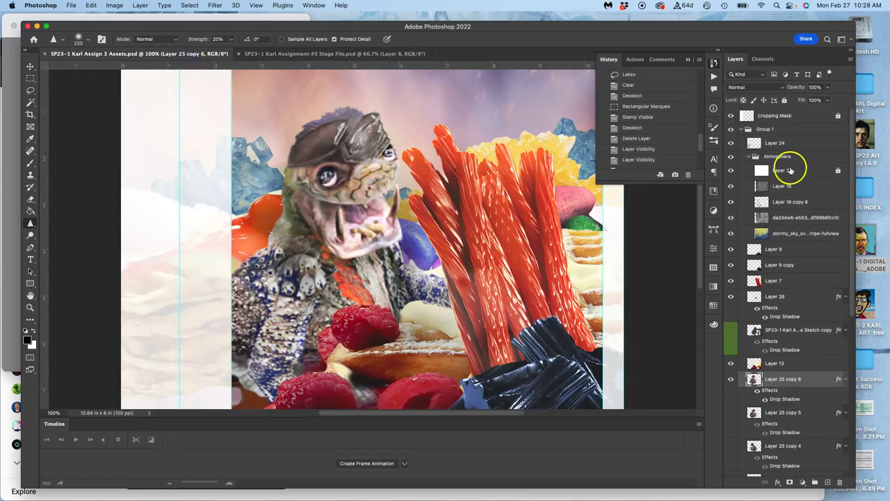
pyautogui.click(791, 156)
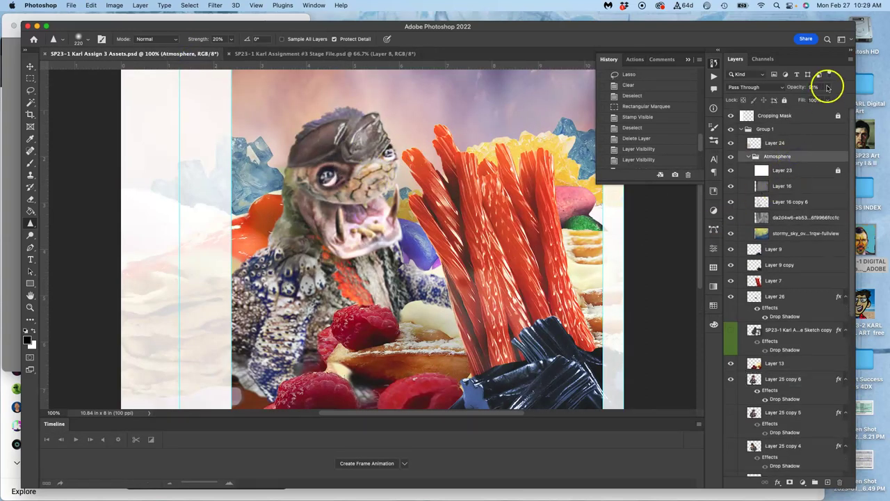
pyautogui.click(827, 87)
pyautogui.moveTo(822, 99); pyautogui.dragTo(821, 100)
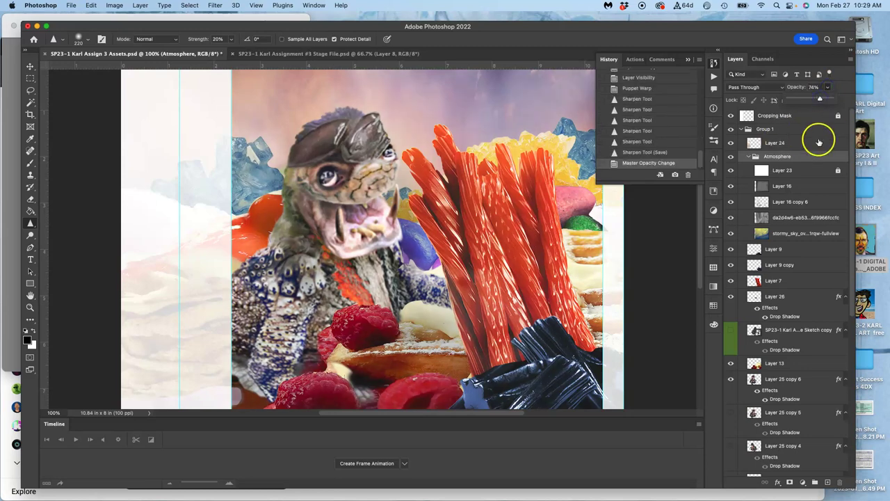
# Step: Sharpen the lizard's mouth on Layer 25 copy 6
pyautogui.click(769, 382)
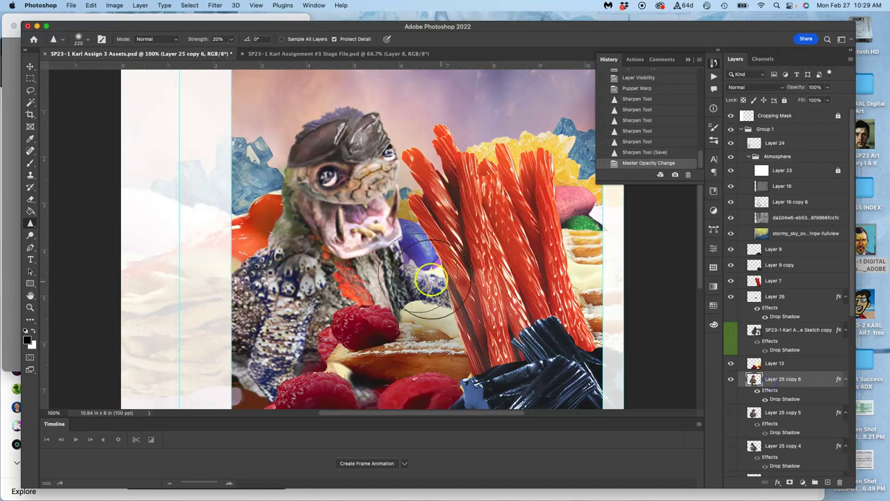
pyautogui.moveTo(364, 222)
pyautogui.mouseDown()
pyautogui.moveTo(380, 210)
pyautogui.moveTo(369, 207)
pyautogui.mouseUp()
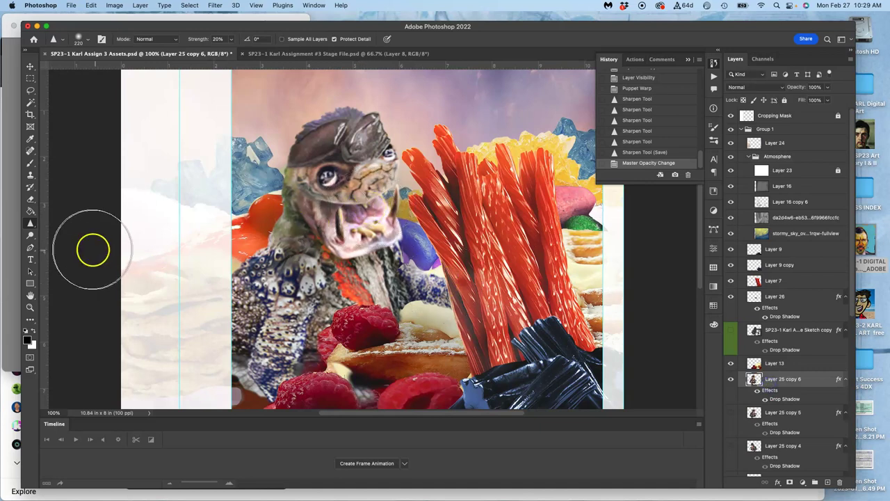
pyautogui.click(415, 302)
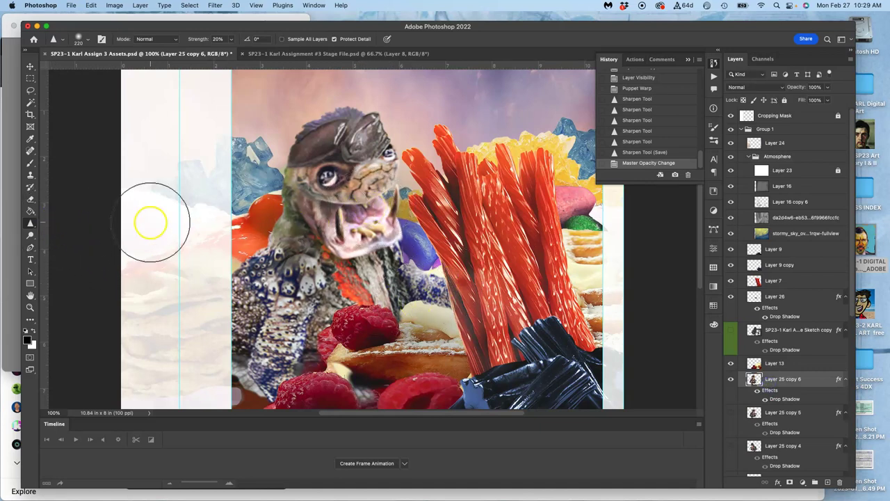
# Step: Darken the lizard's mouth with the Burn Tool at brush size 100
pyautogui.click(31, 235)
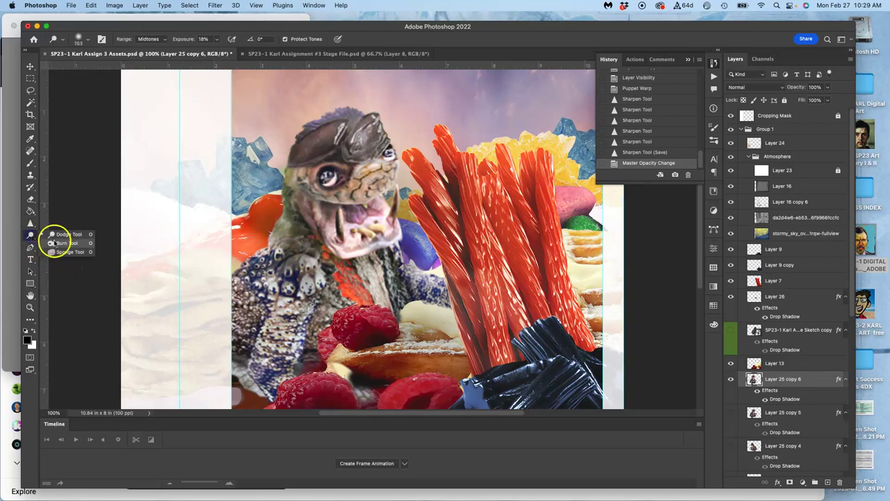
pyautogui.click(64, 243)
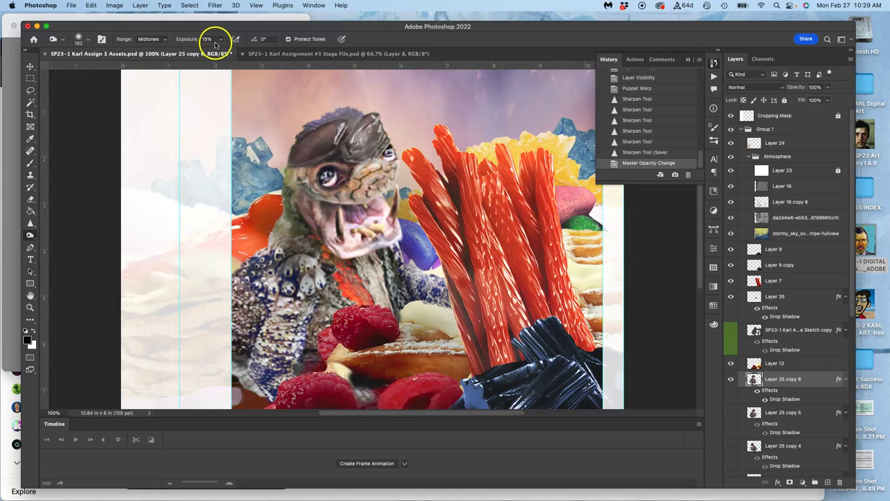
pyautogui.click(86, 43)
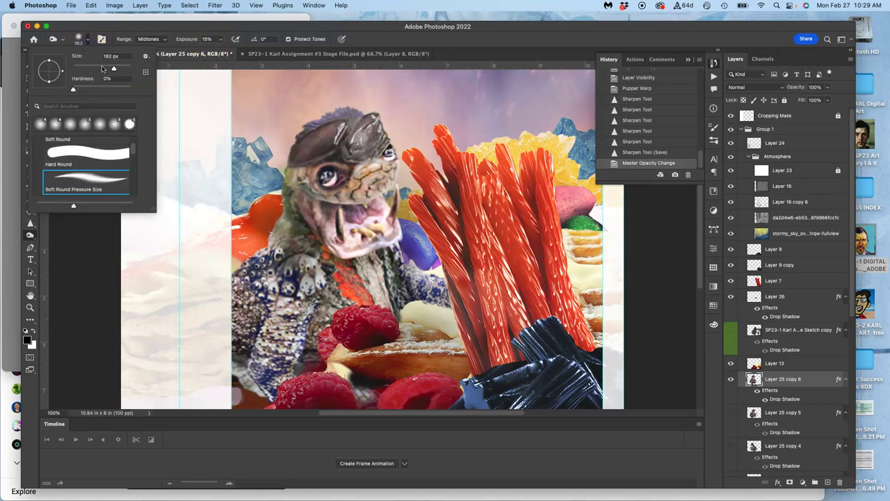
pyautogui.click(333, 214)
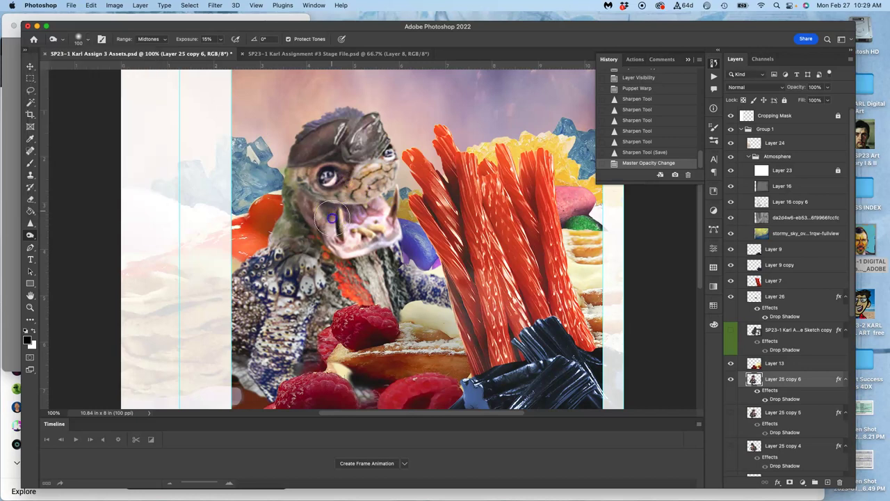
pyautogui.moveTo(332, 217); pyautogui.dragTo(379, 200)
pyautogui.moveTo(338, 209); pyautogui.dragTo(352, 217)
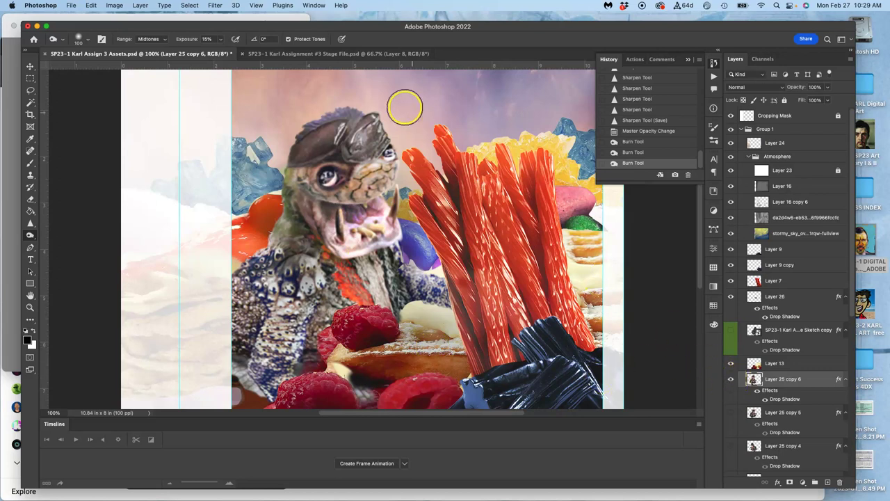
pyautogui.click(354, 54)
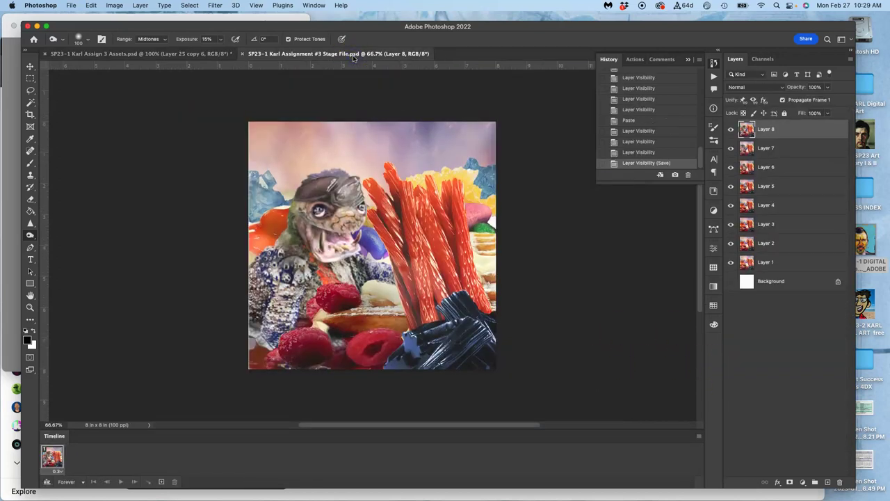
pyautogui.click(215, 55)
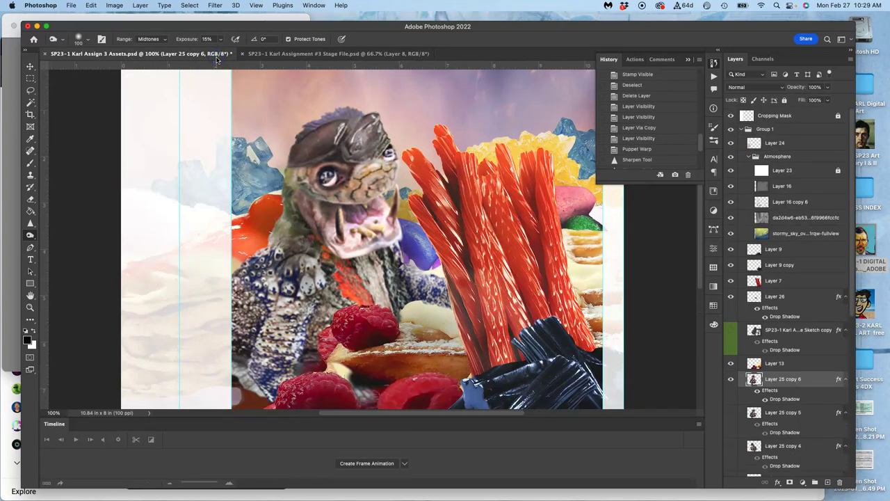
pyautogui.press('super+minus')
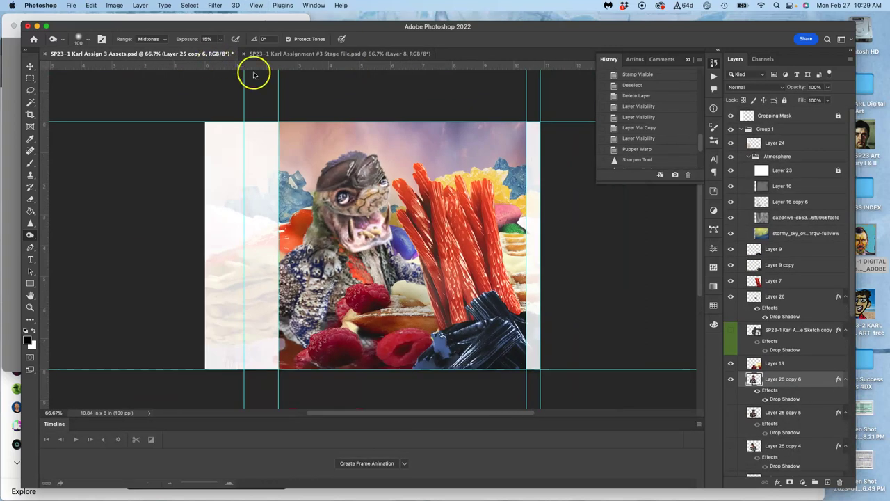
# Step: Burn the lizard's chest, arm and head on Layer 25 copy 6, toggling the layer to compare
pyautogui.click(348, 53)
pyautogui.click(224, 56)
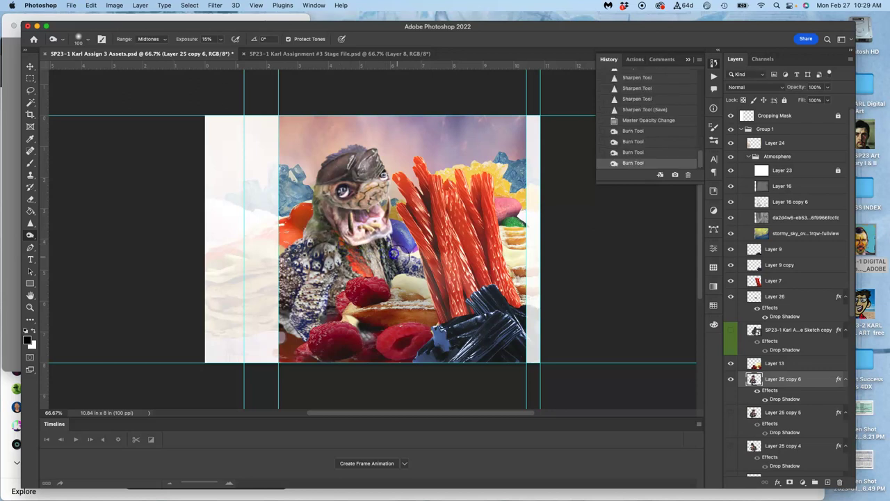
pyautogui.moveTo(441, 302); pyautogui.dragTo(401, 277)
pyautogui.moveTo(347, 290)
pyautogui.mouseDown()
pyautogui.moveTo(322, 300)
pyautogui.moveTo(327, 288)
pyautogui.moveTo(320, 307)
pyautogui.moveTo(313, 292)
pyautogui.moveTo(305, 315)
pyautogui.moveTo(342, 321)
pyautogui.moveTo(335, 296)
pyautogui.moveTo(382, 325)
pyautogui.moveTo(315, 336)
pyautogui.mouseUp()
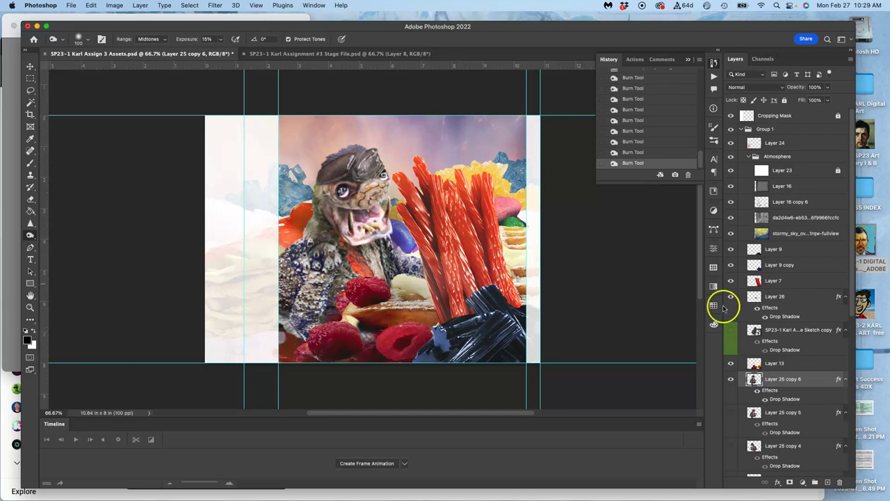
pyautogui.click(731, 379)
pyautogui.click(731, 379)
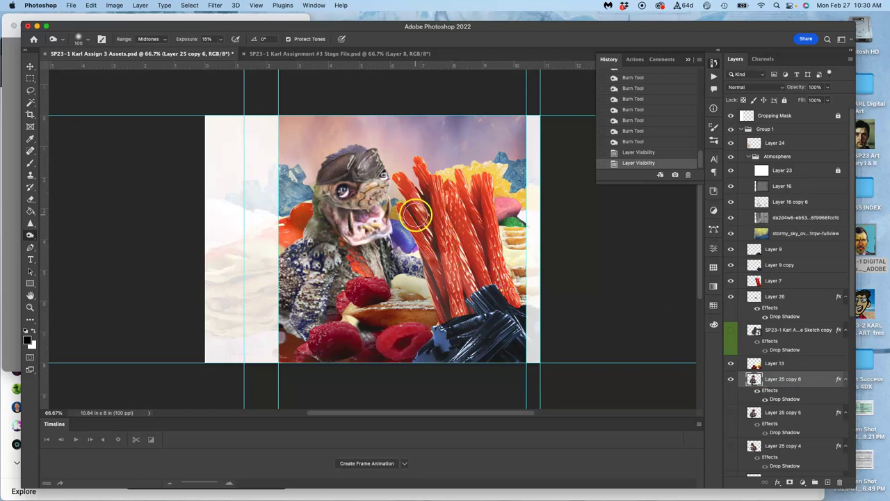
pyautogui.click(351, 164)
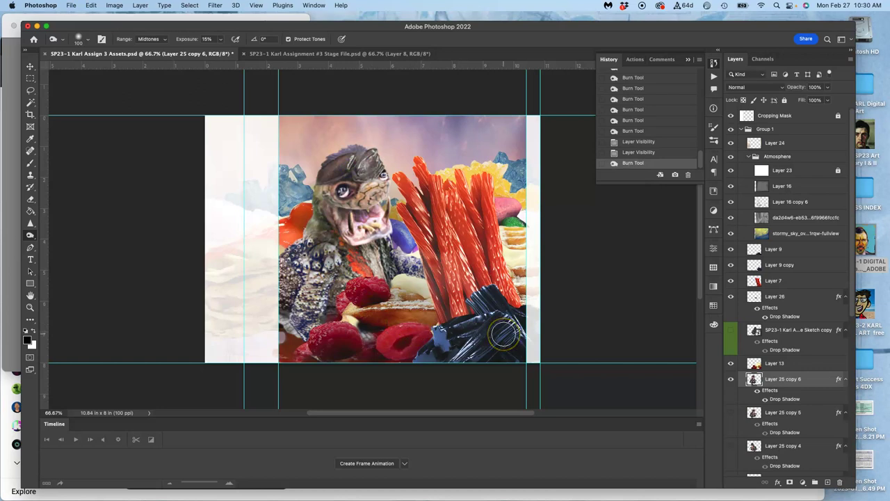
pyautogui.moveTo(504, 335)
pyautogui.mouseDown()
pyautogui.moveTo(533, 306)
pyautogui.moveTo(540, 265)
pyautogui.moveTo(125, 147)
pyautogui.moveTo(57, 108)
pyautogui.mouseUp()
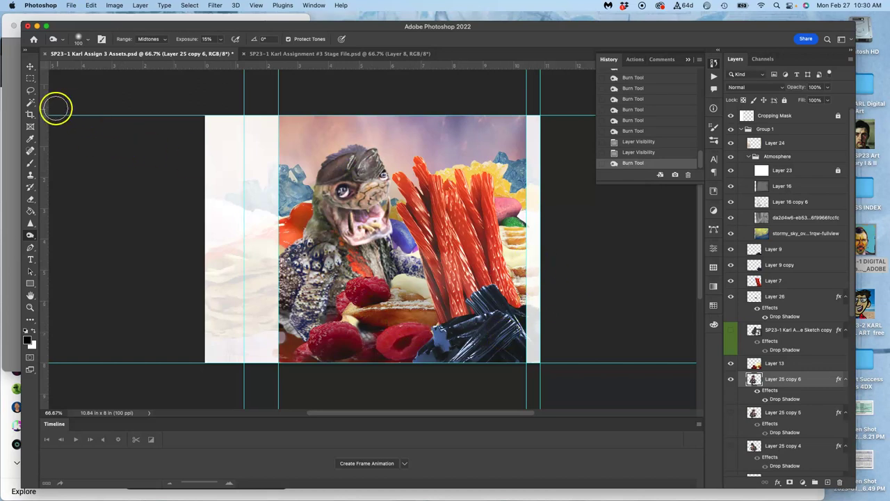
# Step: Marquee the square frame area and stamp all visible layers into Layer 27 above Group 1
pyautogui.click(32, 80)
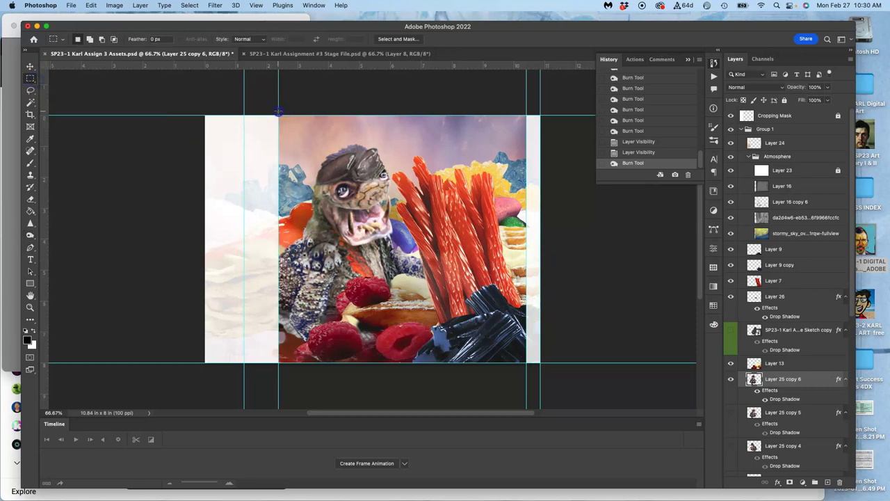
pyautogui.moveTo(278, 111); pyautogui.dragTo(527, 362)
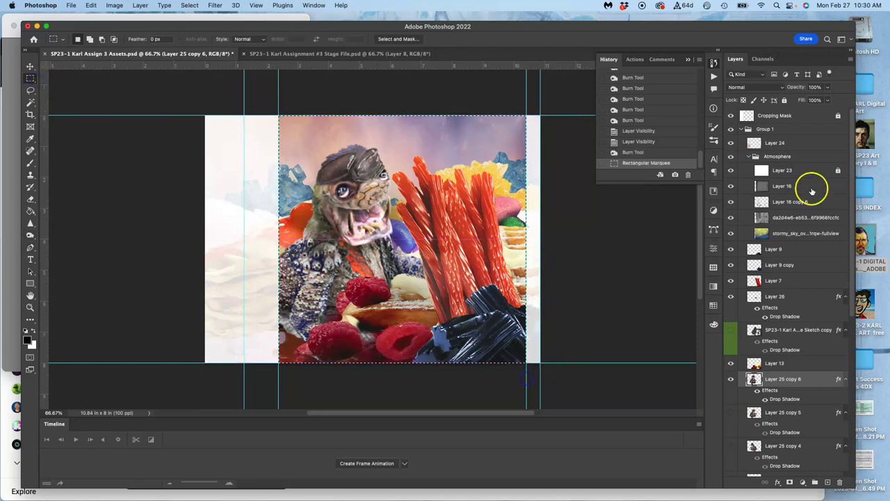
pyautogui.click(786, 131)
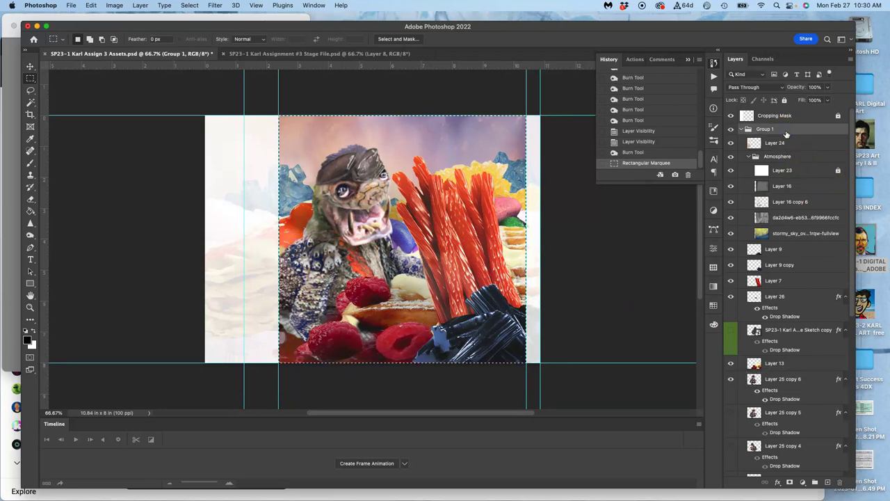
pyautogui.click(141, 5)
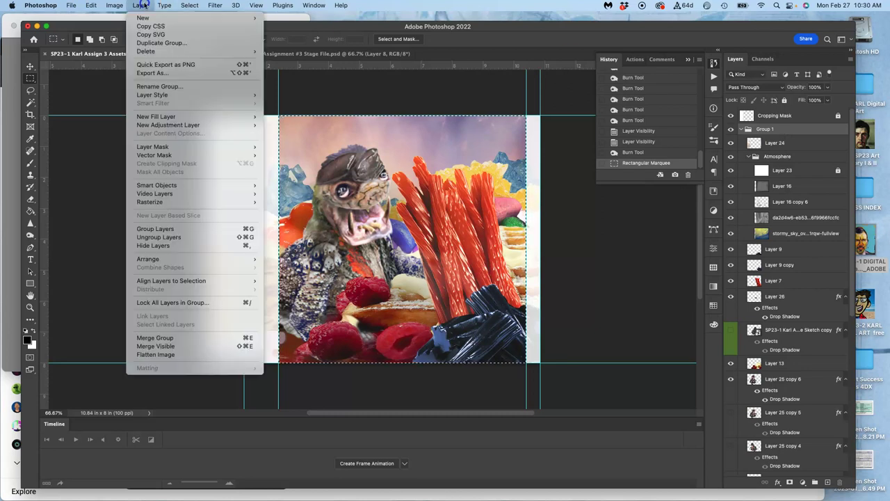
pyautogui.keyDown('alt'); pyautogui.click(156, 346); pyautogui.keyUp('alt')
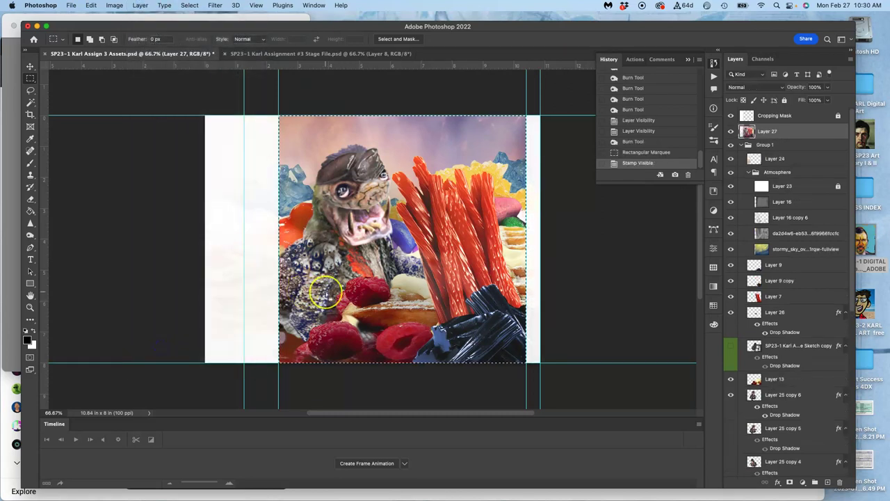
# Step: Paste the stamped lizard frame into the Stage File and flip Layer 9 against Layer 8
pyautogui.click(274, 55)
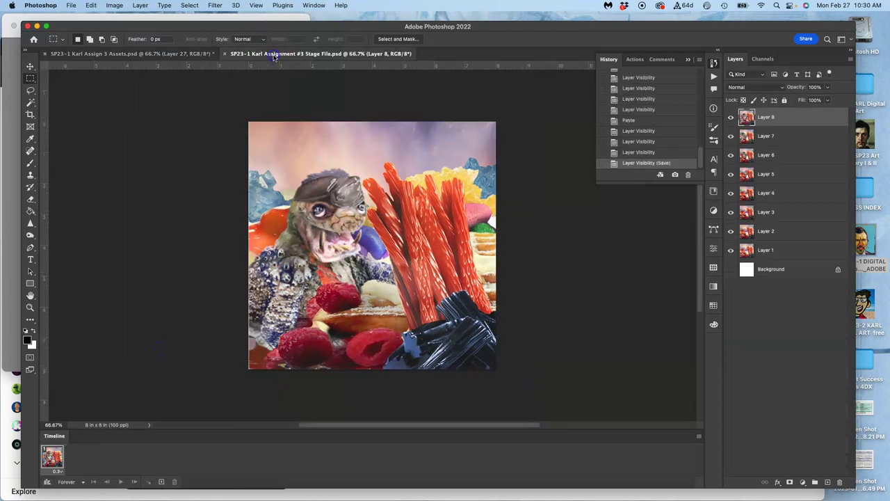
pyautogui.press('super+v')
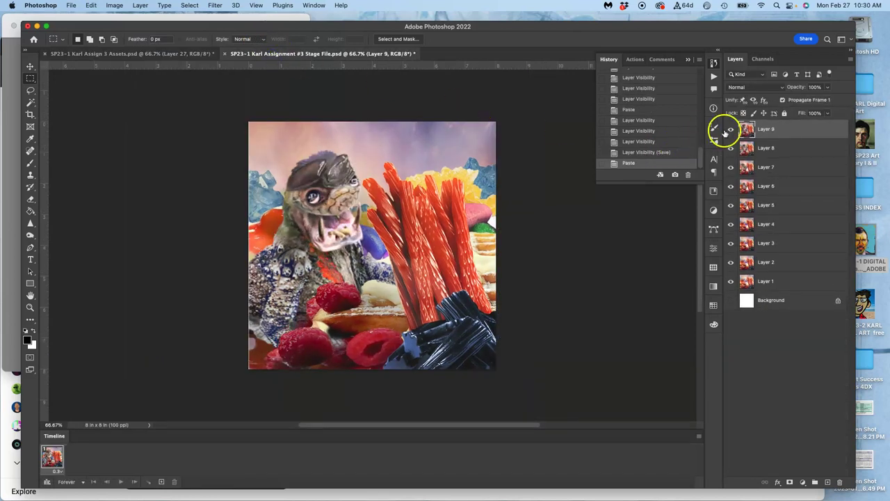
pyautogui.click(731, 130)
pyautogui.click(731, 130)
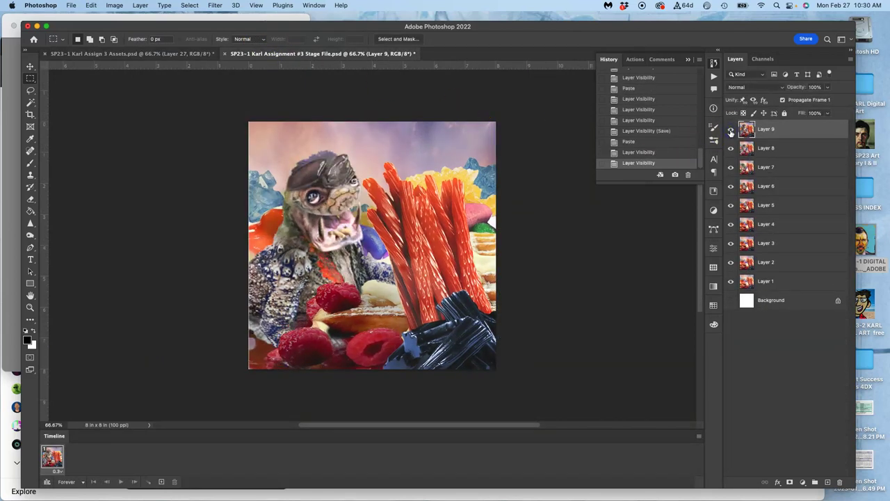
pyautogui.click(731, 131)
pyautogui.click(730, 131)
pyautogui.click(731, 131)
pyautogui.click(730, 131)
pyautogui.click(730, 131)
pyautogui.click(731, 131)
pyautogui.click(731, 130)
# Step: Hide Layers 8 through 5 to review earlier poses, then show them again
pyautogui.click(729, 146)
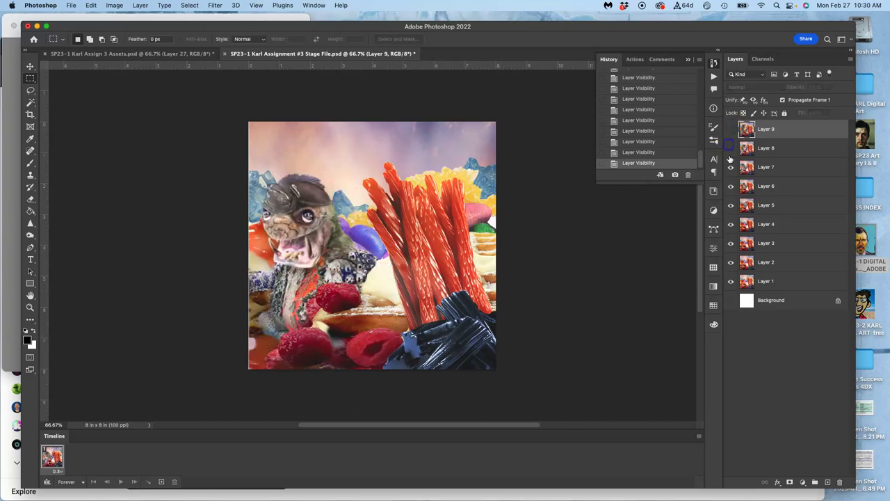
pyautogui.click(730, 168)
pyautogui.click(730, 187)
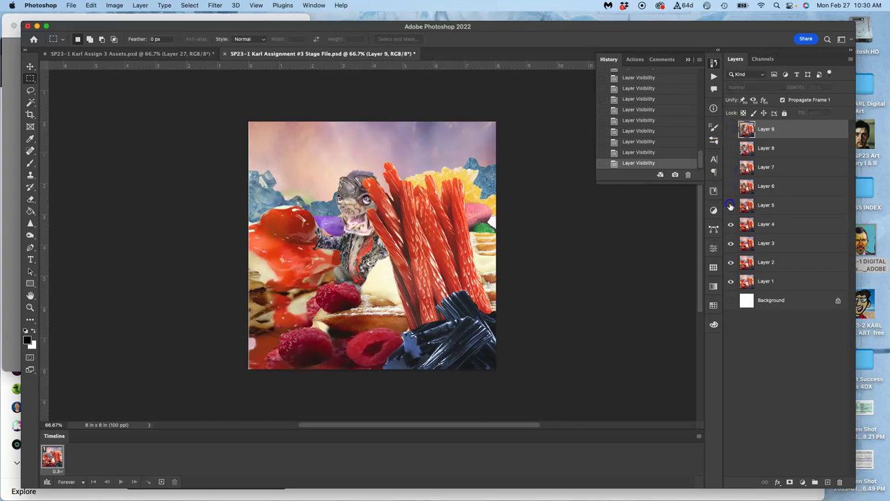
pyautogui.click(730, 205)
pyautogui.click(731, 205)
pyautogui.click(730, 187)
pyautogui.click(730, 167)
pyautogui.click(731, 148)
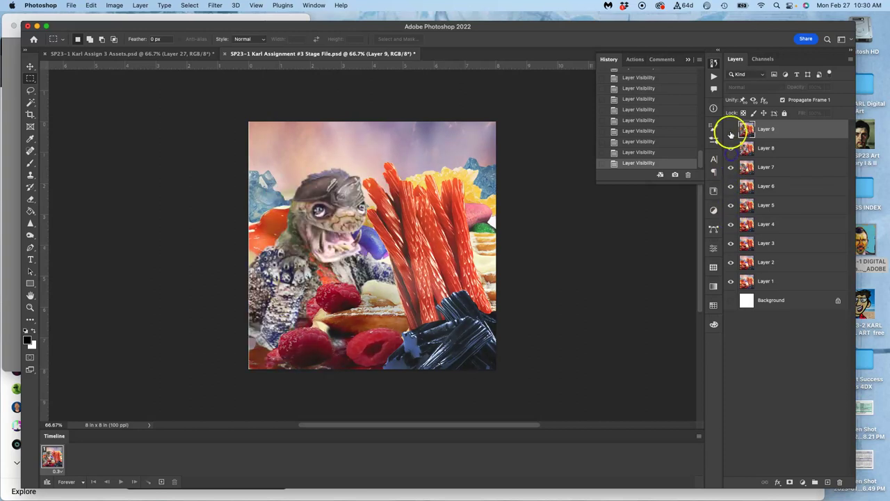
pyautogui.click(730, 130)
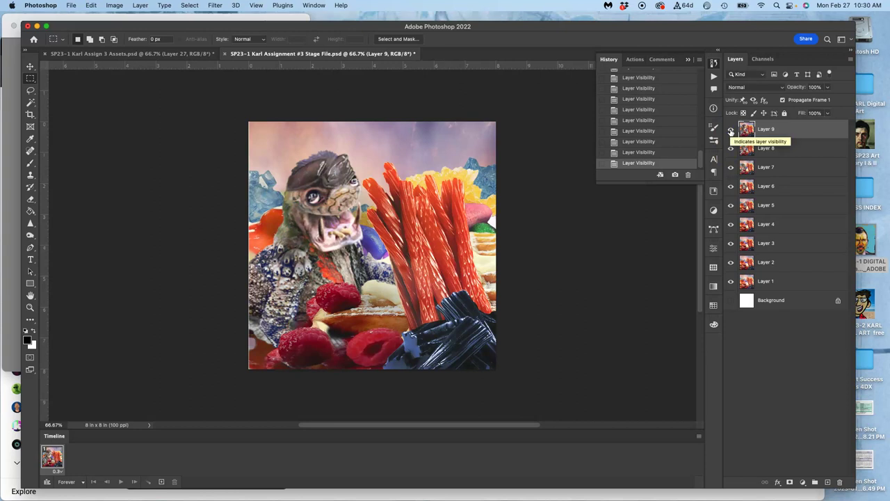
# Step: Compare Layer 9 once more and delete it from the animation
pyautogui.click(730, 130)
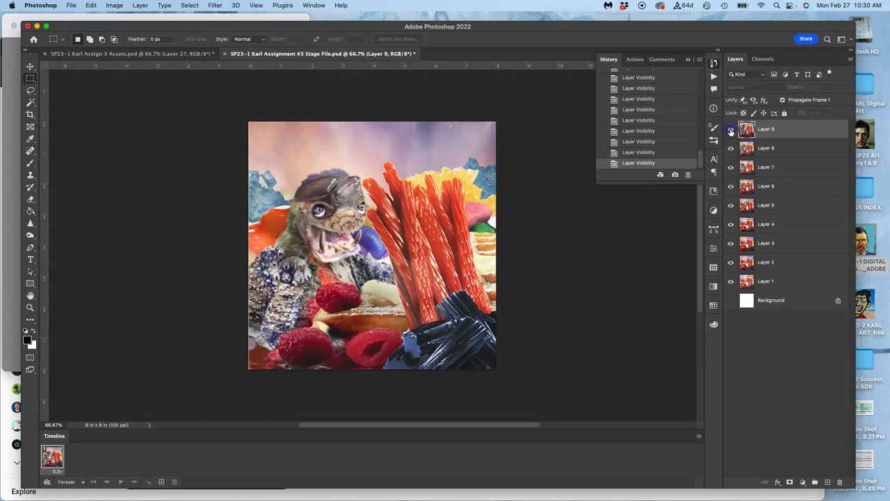
pyautogui.click(731, 130)
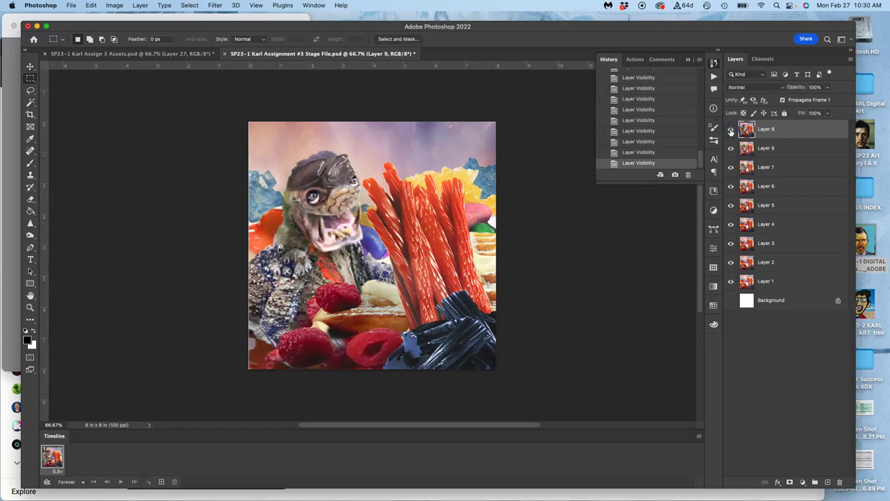
pyautogui.click(730, 130)
pyautogui.click(730, 130)
pyautogui.press('Delete')
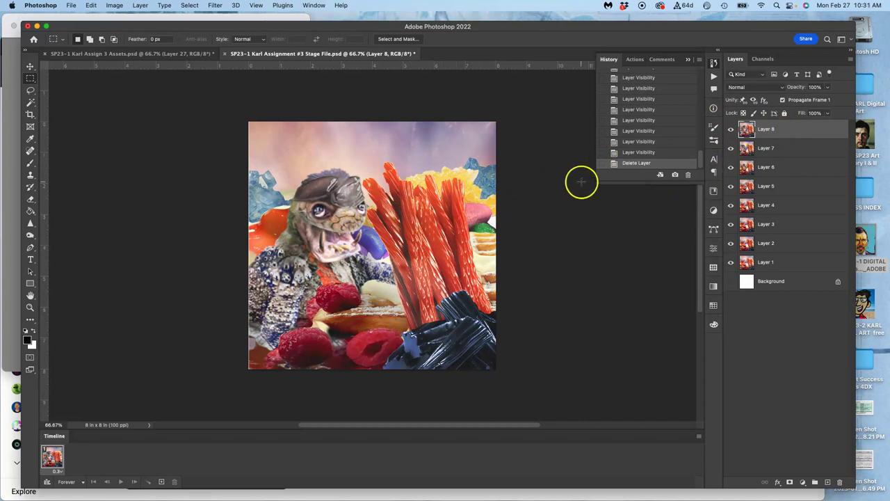
# Step: Deselect and delete the stamped Layer 27 in the Assets collage
pyautogui.click(181, 56)
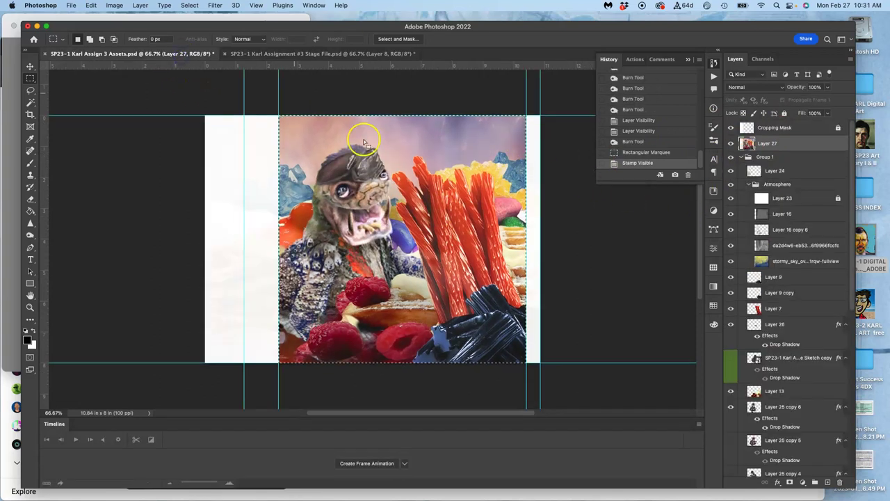
pyautogui.click(472, 218)
pyautogui.press('Delete')
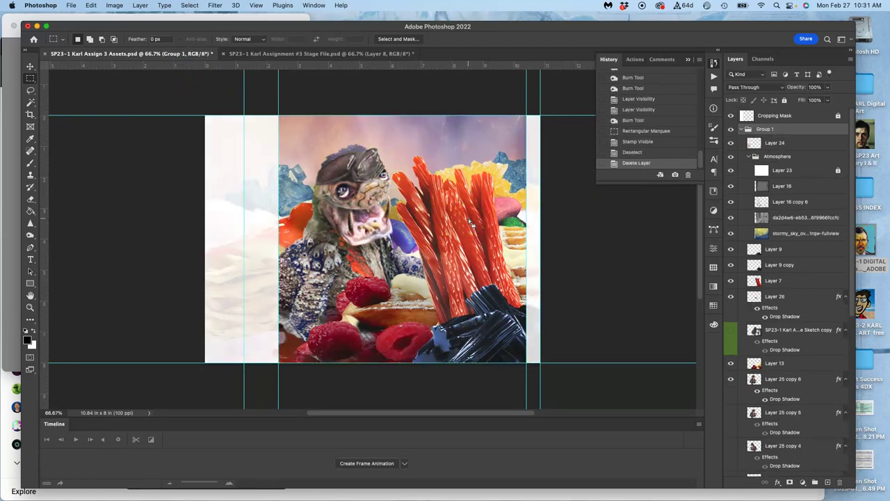
# Step: Puppet-warp Layer 25 copy 6, moving the lower-left pin and tilting the head further over
pyautogui.click(755, 382)
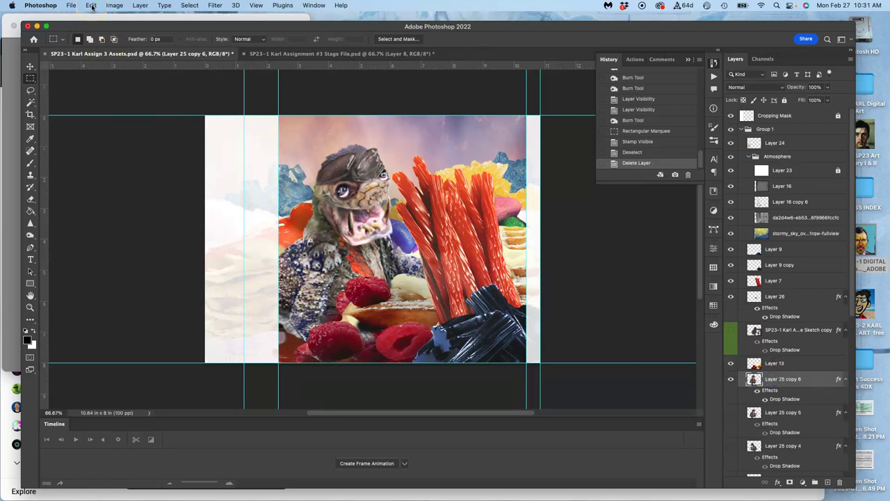
pyautogui.click(91, 6)
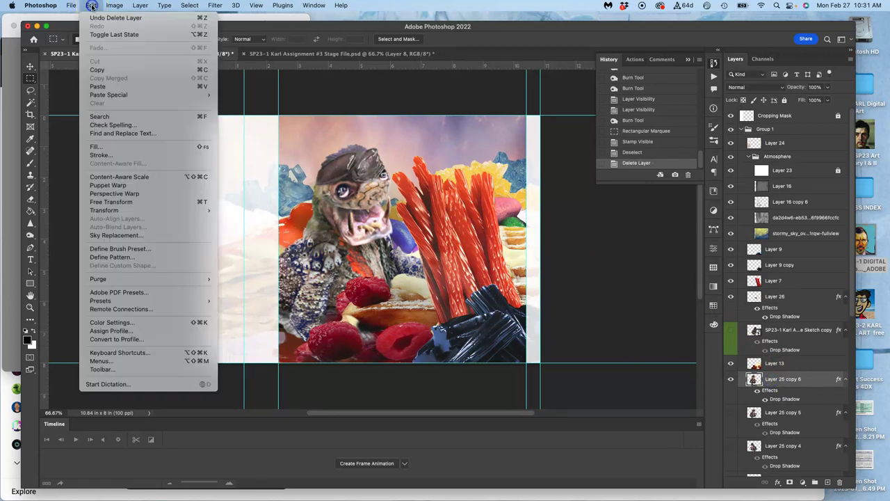
pyautogui.click(106, 186)
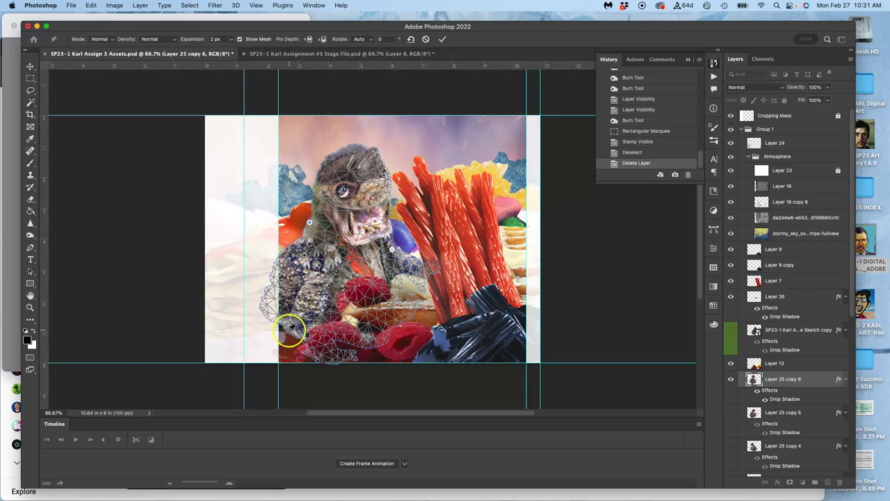
pyautogui.moveTo(290, 329)
pyautogui.mouseDown()
pyautogui.moveTo(285, 302)
pyautogui.moveTo(290, 338)
pyautogui.mouseUp()
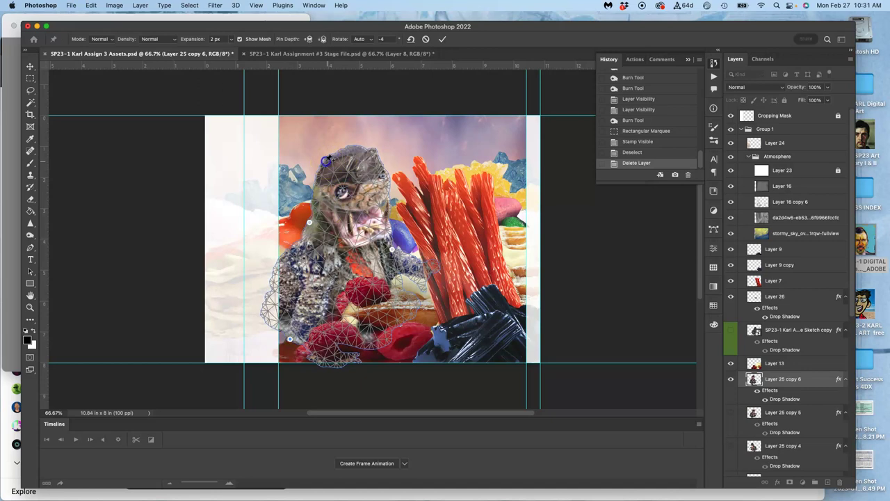
pyautogui.moveTo(326, 161); pyautogui.dragTo(320, 161)
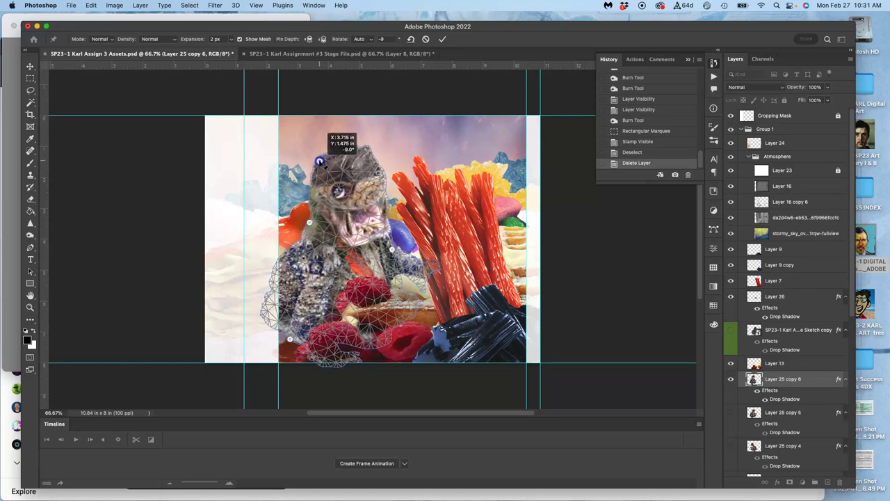
# Step: Commit the puppet warp and stamp the visible collage from Layer 24 into a new layer
pyautogui.press('Return')
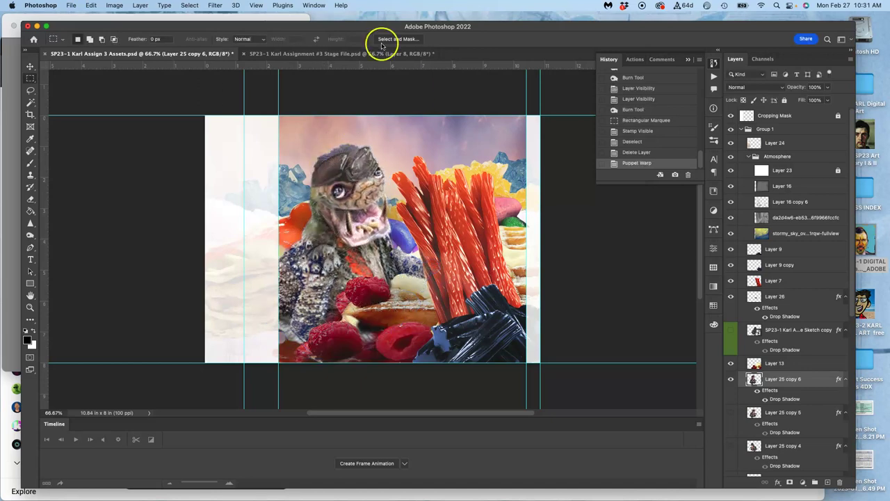
pyautogui.click(410, 54)
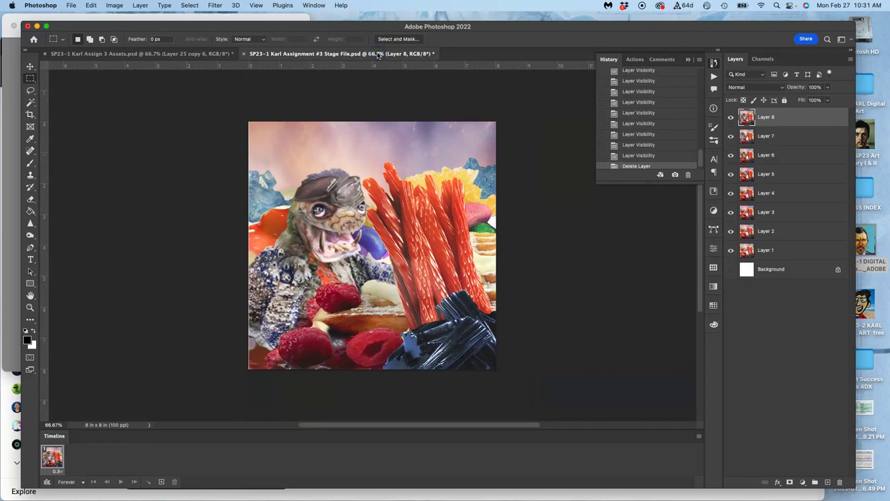
pyautogui.click(221, 54)
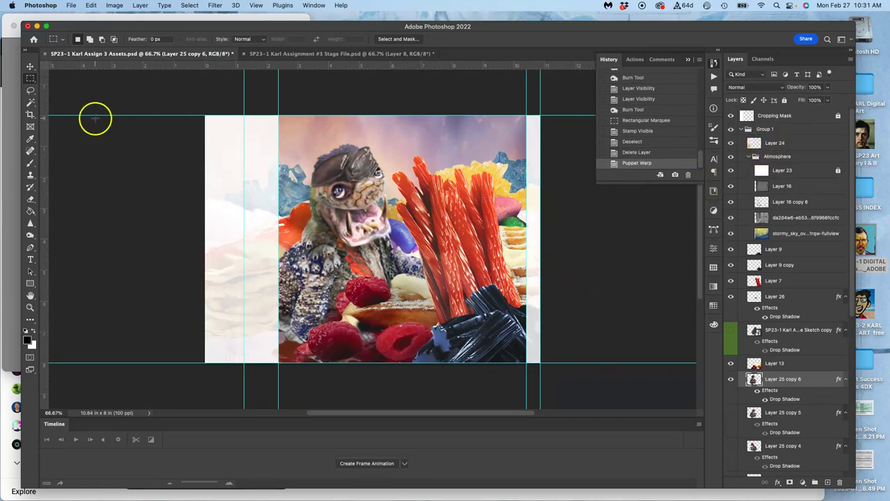
pyautogui.moveTo(279, 116); pyautogui.dragTo(527, 382)
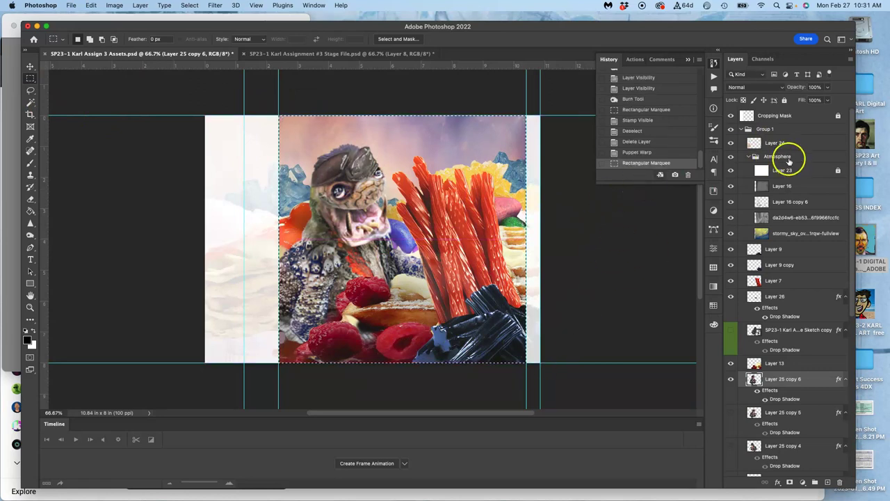
pyautogui.click(774, 142)
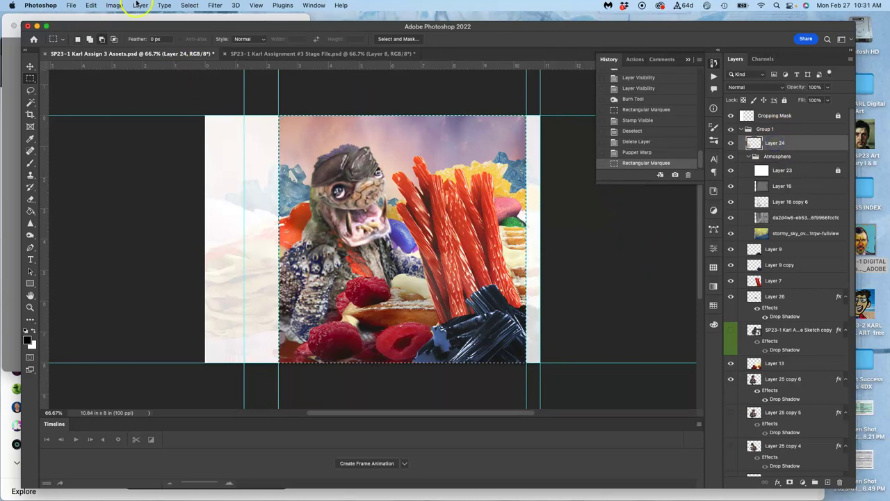
pyautogui.click(138, 5)
pyautogui.keyDown('alt'); pyautogui.click(152, 346); pyautogui.keyUp('alt')
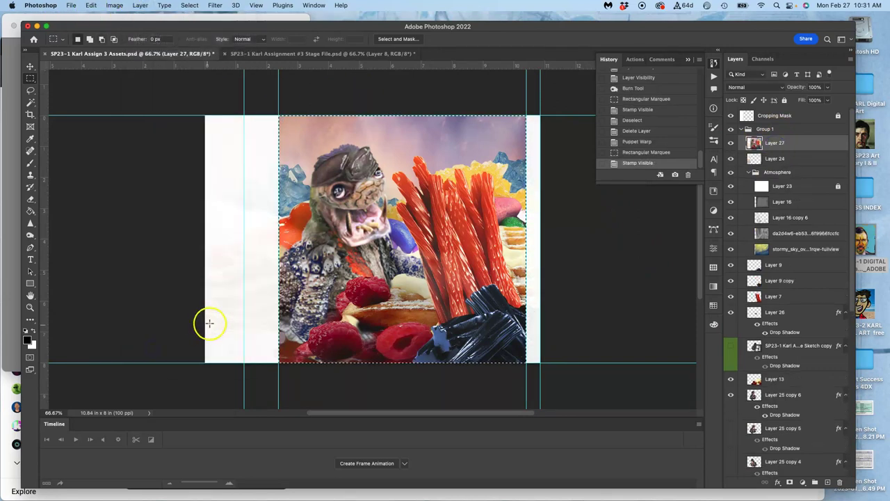
# Step: Paste the warped lizard into the Stage File as Layer 9 and compare it with Layer 8
pyautogui.click(322, 55)
pyautogui.press('super+v')
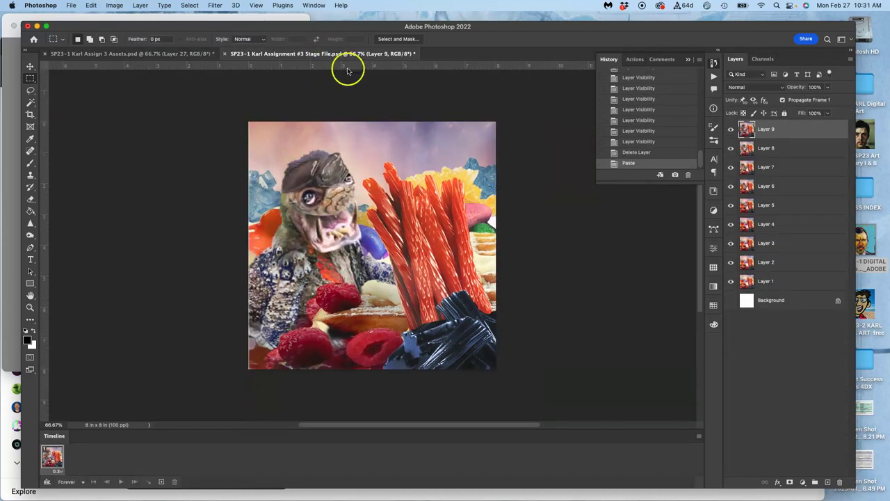
pyautogui.click(731, 131)
pyautogui.click(731, 132)
pyautogui.click(730, 132)
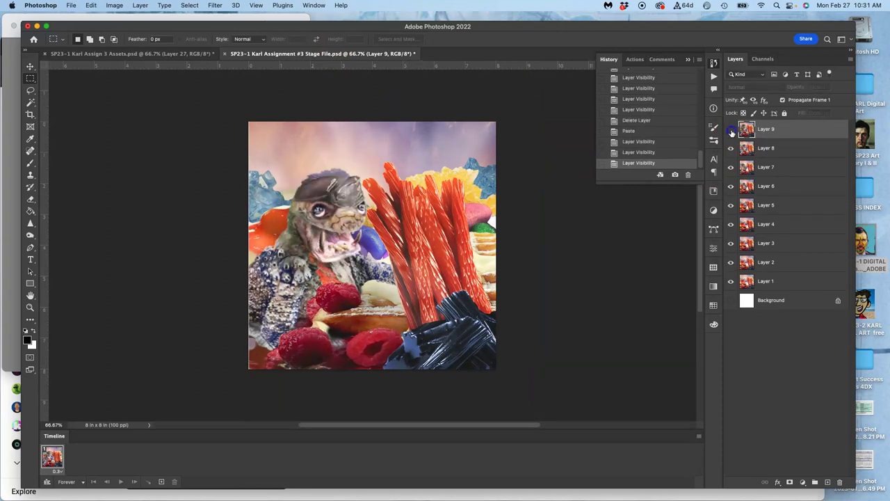
pyautogui.click(730, 132)
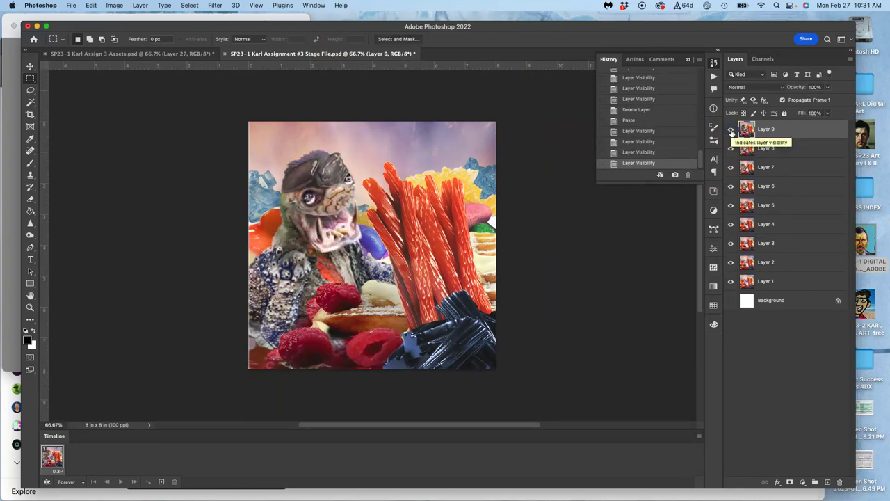
pyautogui.click(730, 132)
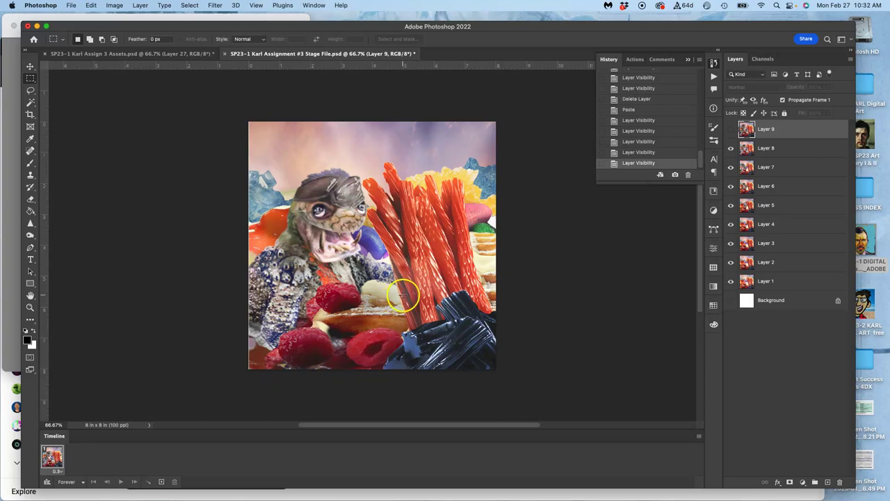
# Step: Deselect and delete the stamped Layer 27 in the Assets collage
pyautogui.click(183, 54)
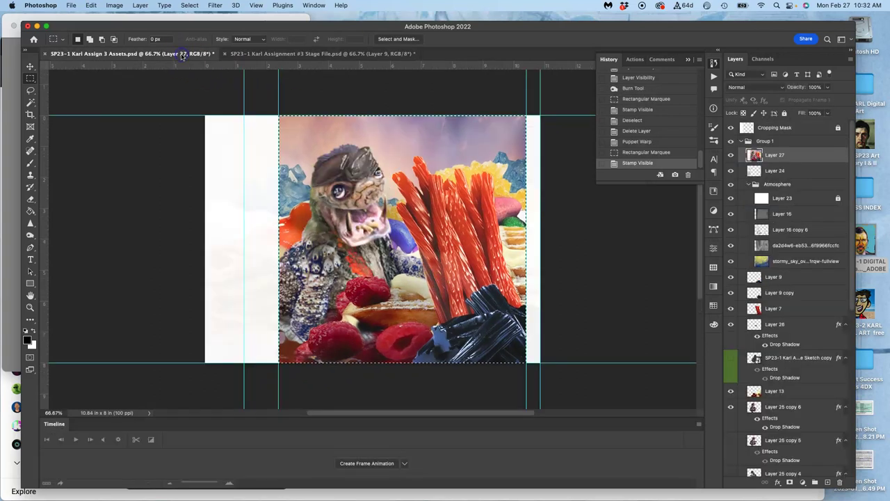
pyautogui.click(324, 179)
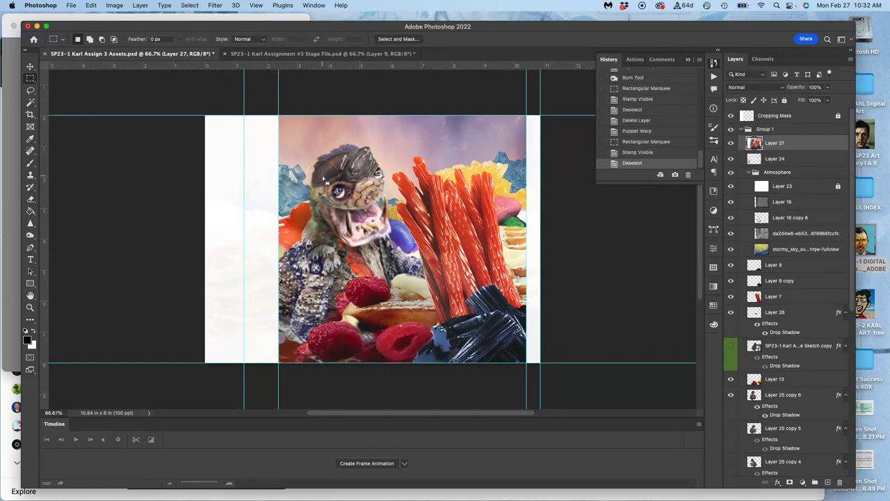
pyautogui.press('Delete')
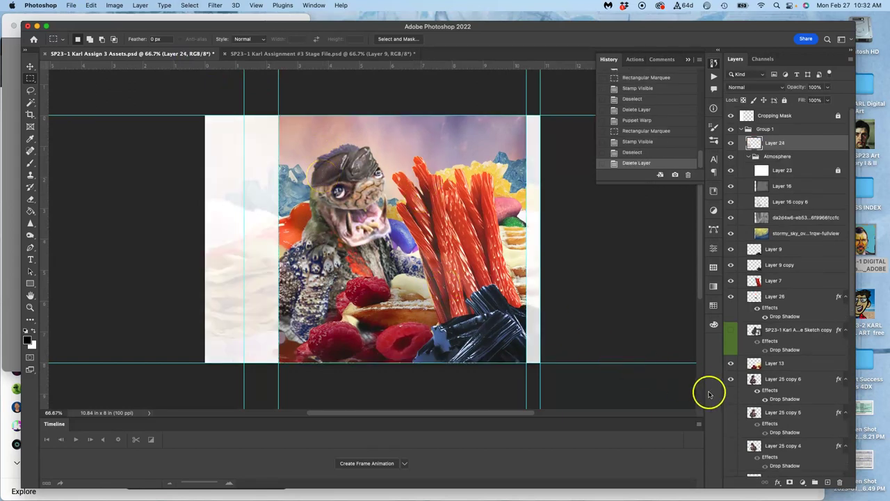
# Step: On the raspberries Layer 13, lasso a small patch along the image's bottom edge
pyautogui.click(777, 369)
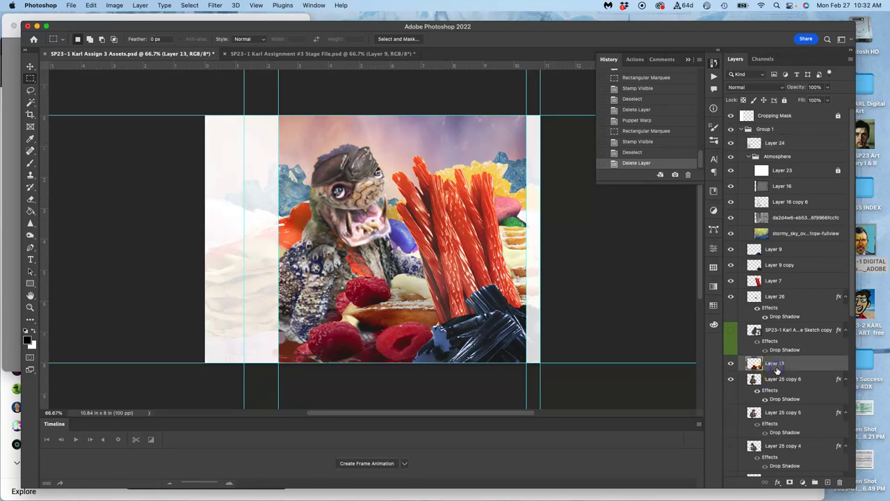
pyautogui.click(730, 363)
pyautogui.click(731, 363)
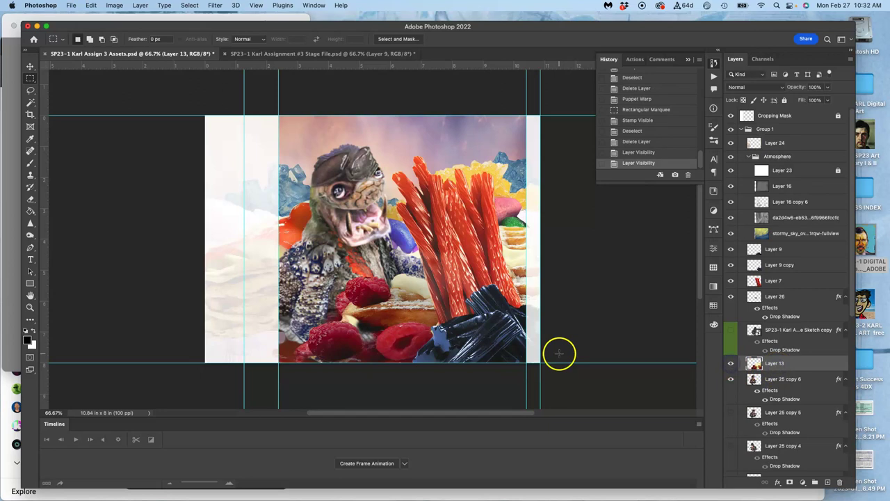
pyautogui.click(31, 91)
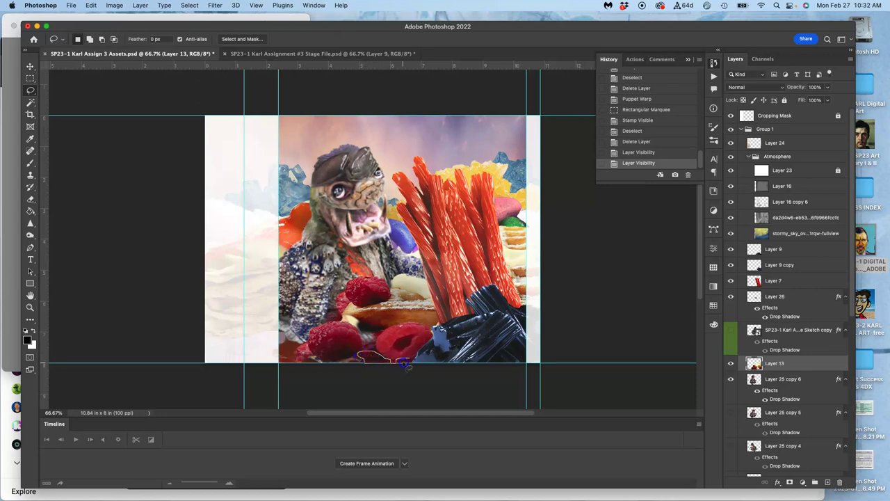
pyautogui.moveTo(407, 365); pyautogui.dragTo(409, 363)
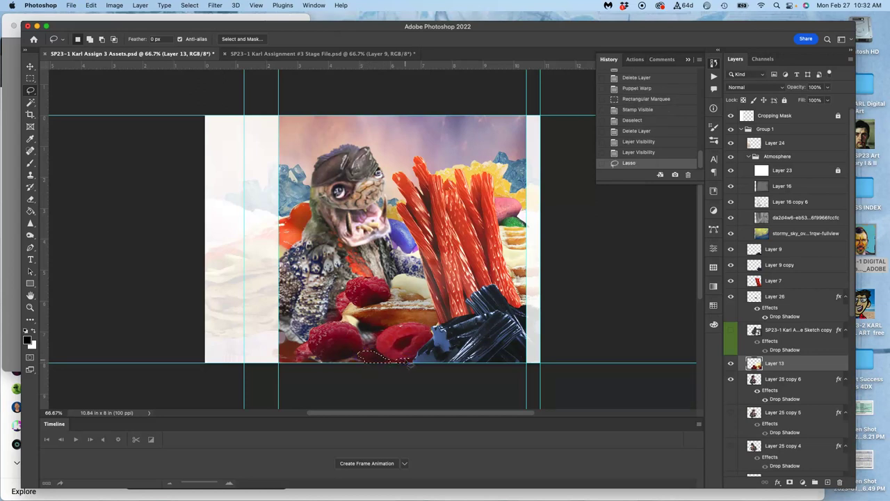
# Step: Copy the patch to Layer 27, then widen, enlarge and nudge it lower with Free Transform
pyautogui.press('cmd+j')
pyautogui.click(385, 355)
pyautogui.press('cmd+t')
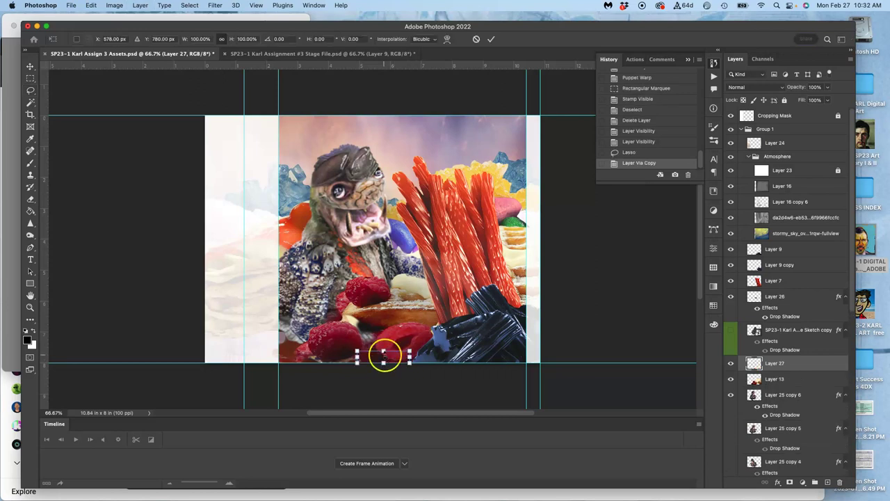
pyautogui.moveTo(385, 358); pyautogui.dragTo(290, 361)
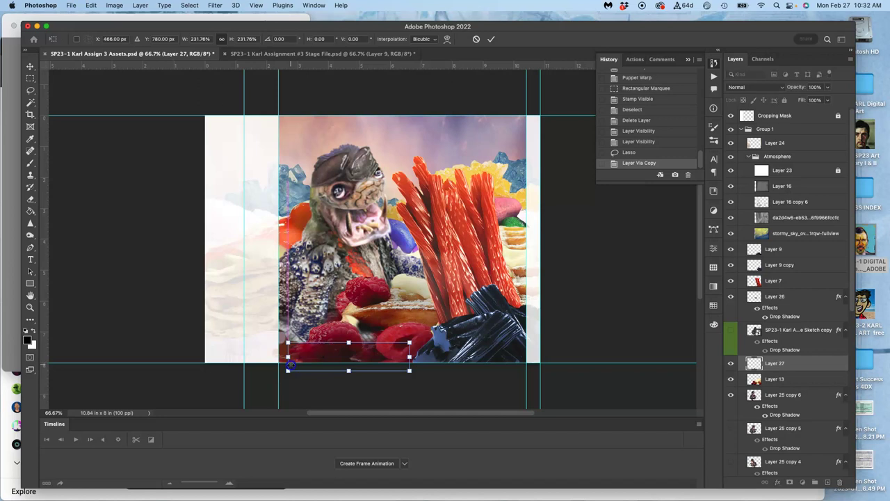
pyautogui.moveTo(409, 343); pyautogui.dragTo(449, 334)
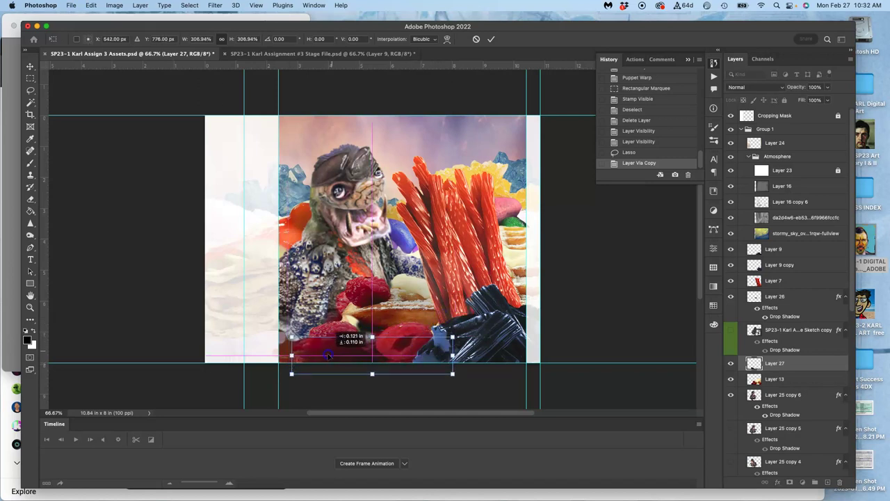
pyautogui.moveTo(327, 351); pyautogui.dragTo(326, 354)
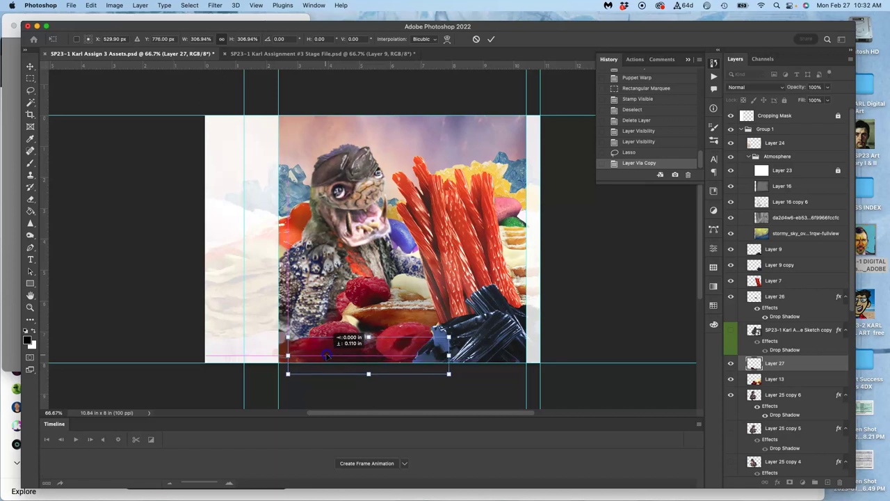
pyautogui.press('Return')
# Step: Send Layer 27 below Layer 13, compare it hidden and shown, then select the whole canvas
pyautogui.press('super+bracketleft')
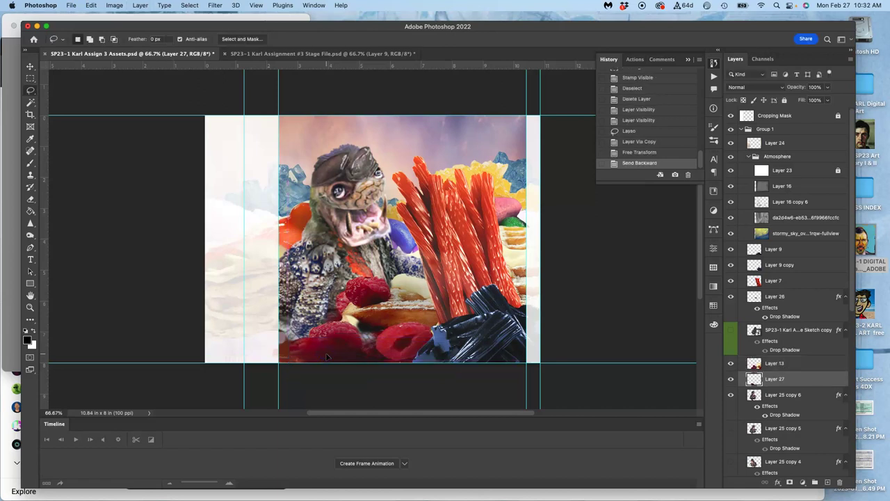
pyautogui.click(731, 380)
pyautogui.click(731, 380)
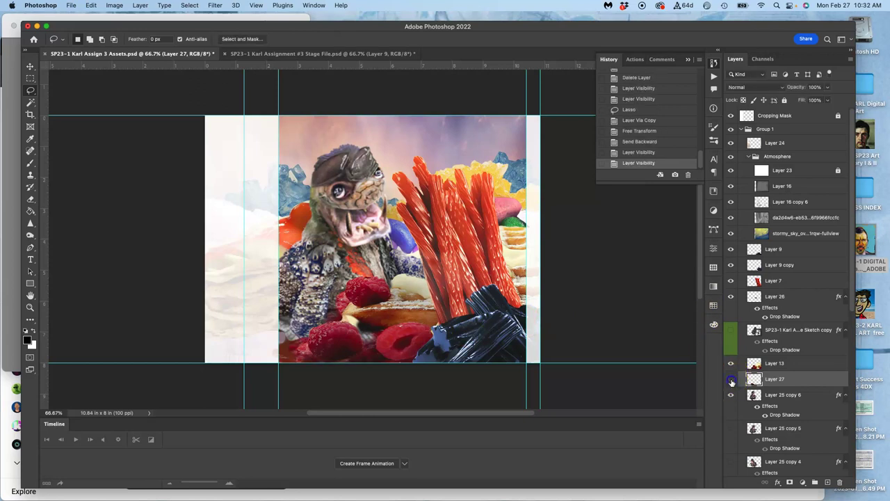
pyautogui.click(731, 381)
pyautogui.click(731, 380)
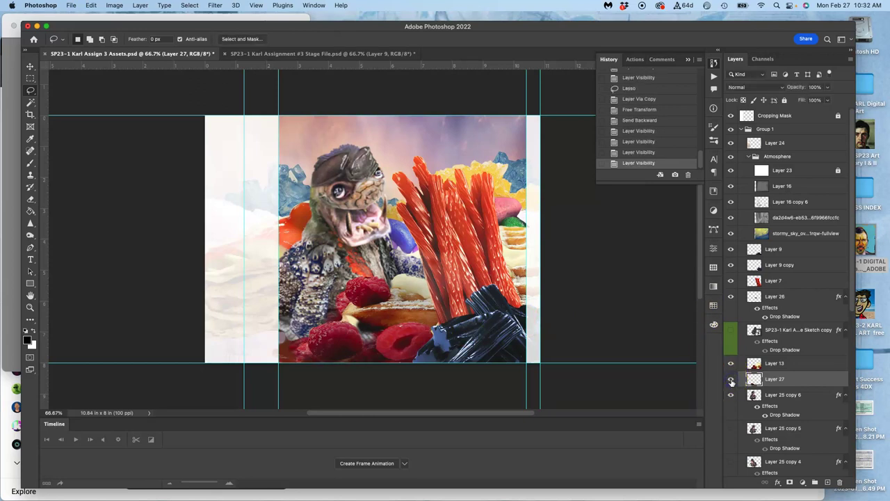
pyautogui.click(775, 379)
pyautogui.press('super+a')
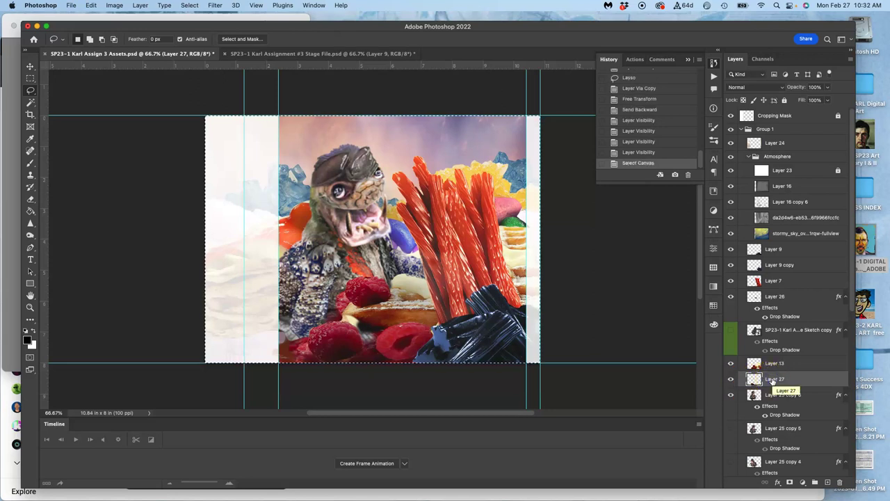
# Step: Paste the copied content into the Stage File, then undo the paste
pyautogui.click(360, 54)
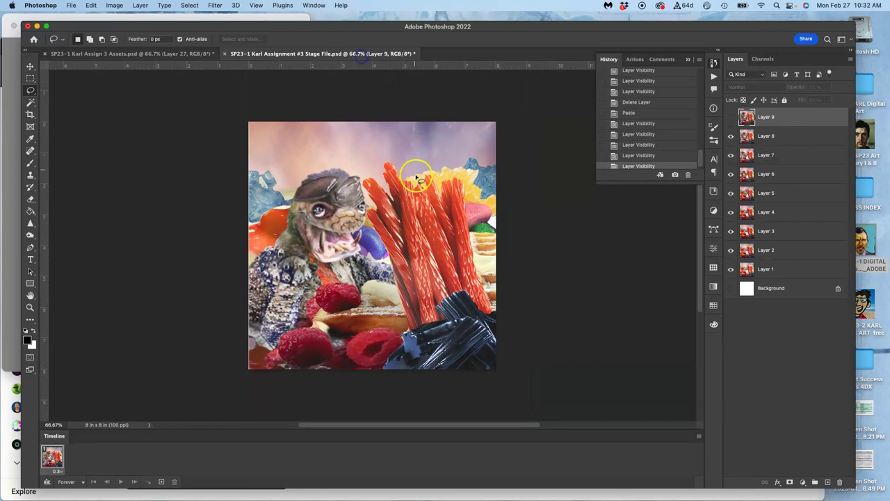
pyautogui.press('super+v')
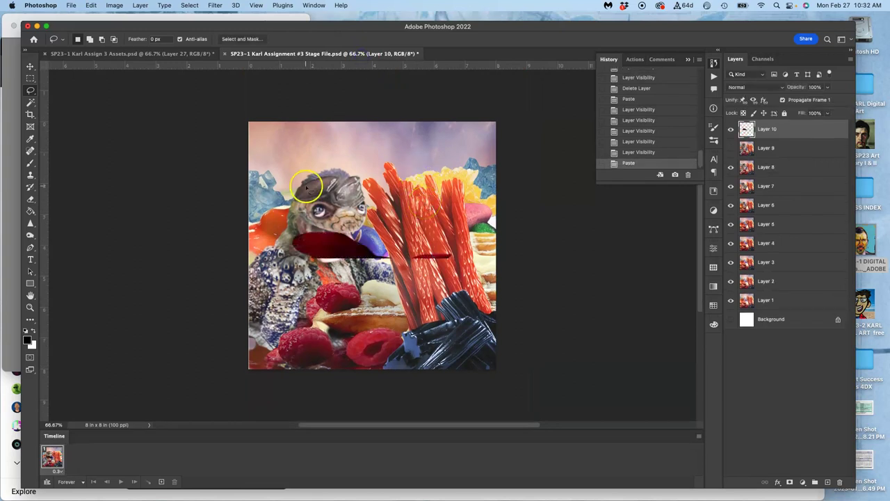
pyautogui.click(30, 66)
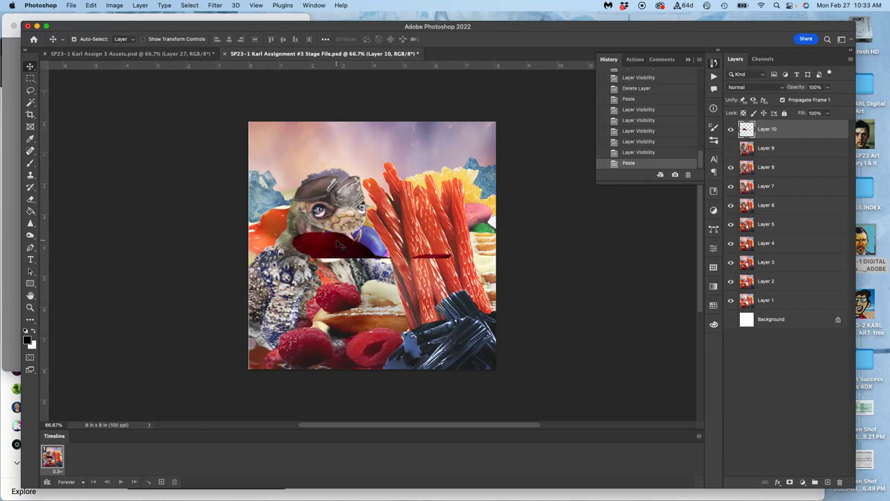
pyautogui.press('super+z')
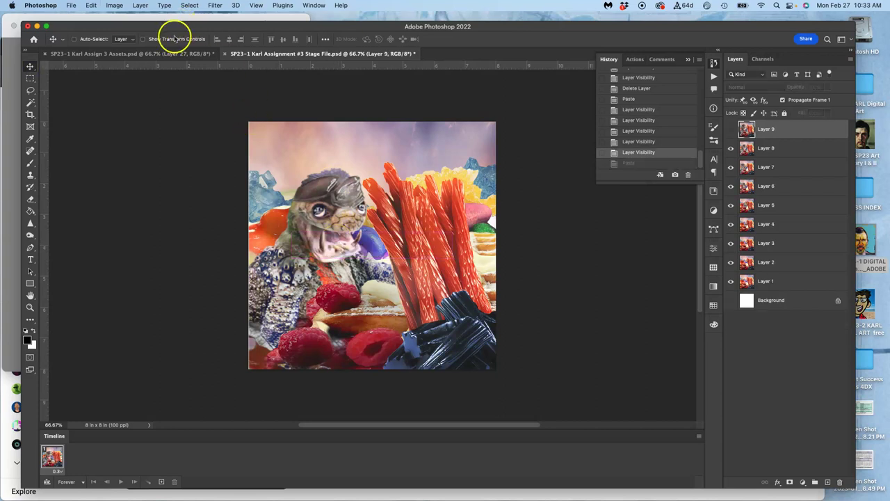
# Step: Select the whole Assets canvas and stamp visible layers from Layer 24 into Layer 28
pyautogui.click(167, 54)
pyautogui.press('super+a')
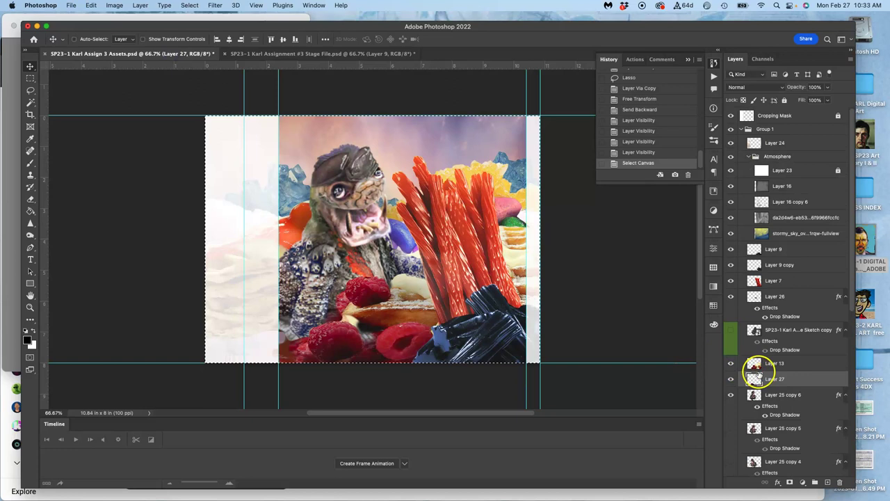
pyautogui.click(770, 365)
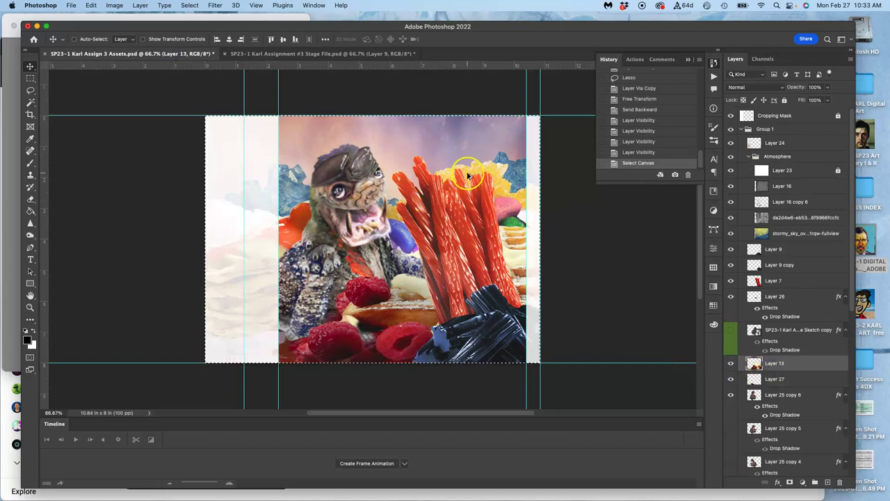
pyautogui.click(783, 144)
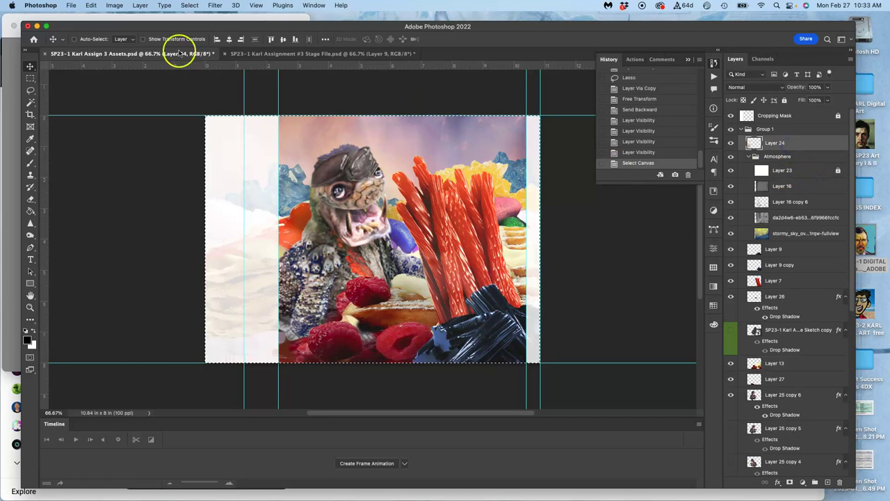
pyautogui.click(140, 5)
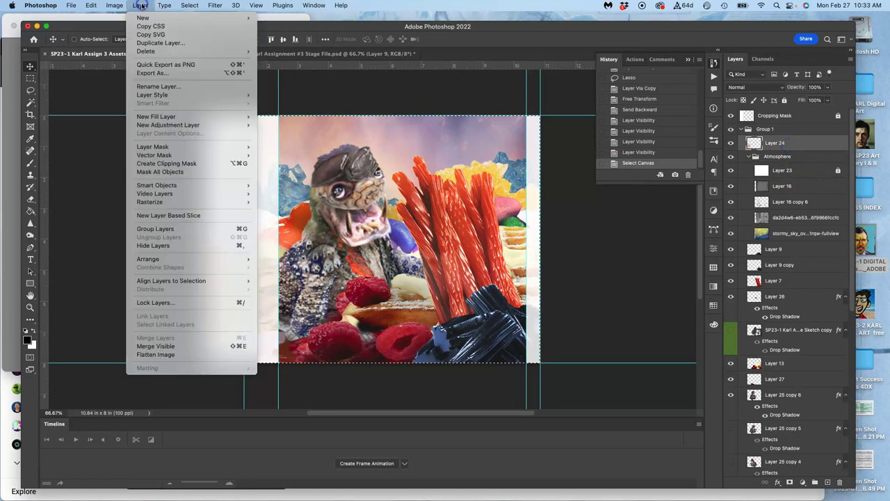
pyautogui.keyDown('alt'); pyautogui.click(167, 345); pyautogui.keyUp('alt')
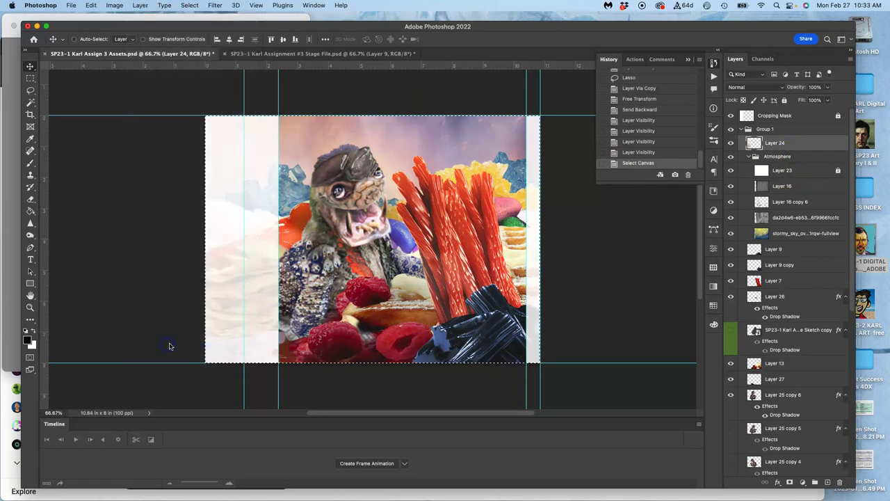
# Step: Lasso the strip along the raspberries' bottom edge and return to the Stage File
pyautogui.click(30, 90)
pyautogui.click(130, 165)
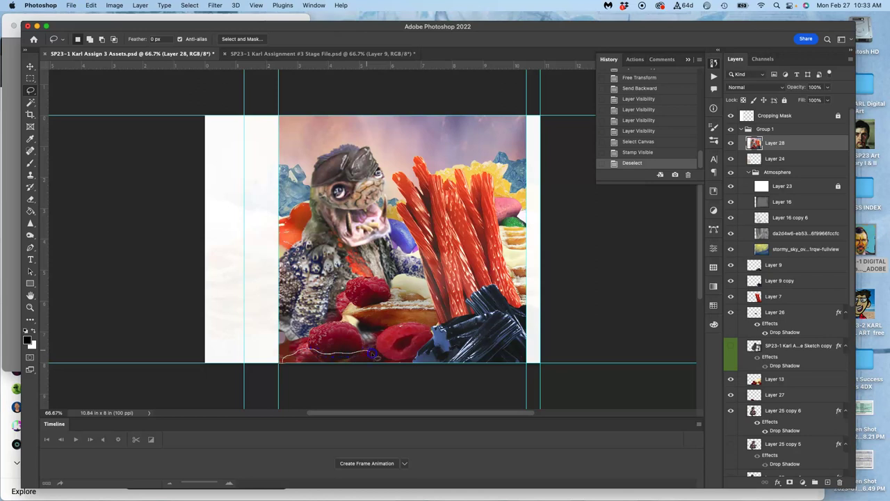
pyautogui.moveTo(385, 359)
pyautogui.mouseDown()
pyautogui.moveTo(320, 384)
pyautogui.moveTo(281, 382)
pyautogui.mouseUp()
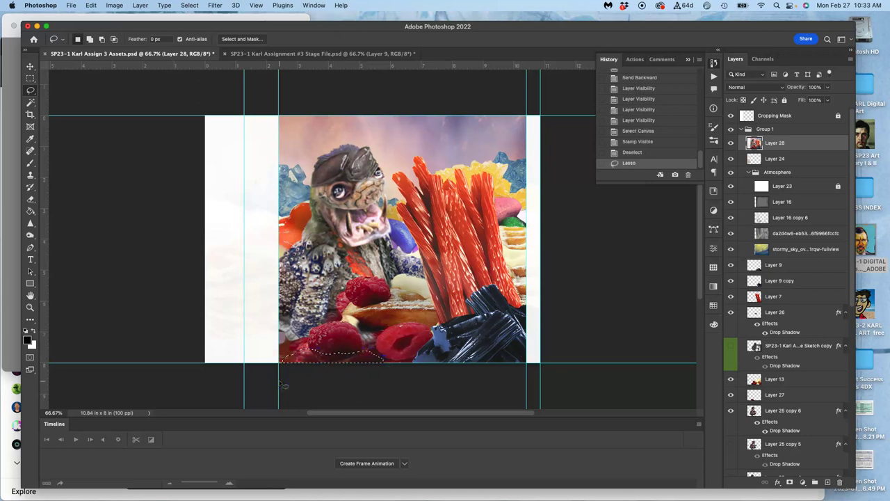
pyautogui.click(302, 54)
# Step: Paste the raspberry strip as Layer 10, move it to the canvas bottom and stretch it to 120.83% height
pyautogui.press('super+v')
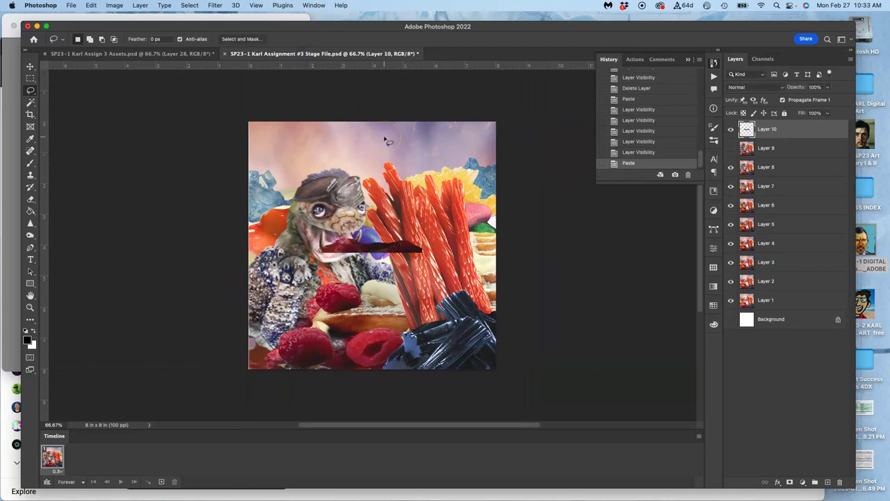
pyautogui.click(731, 149)
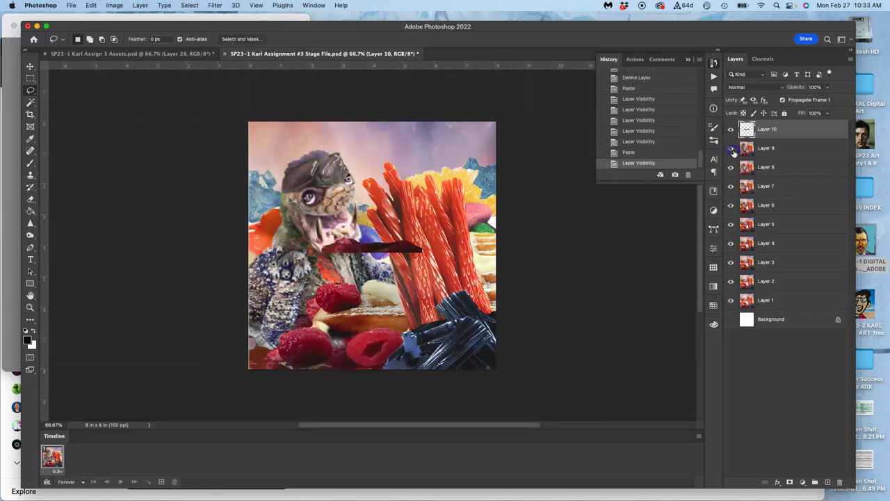
pyautogui.click(30, 66)
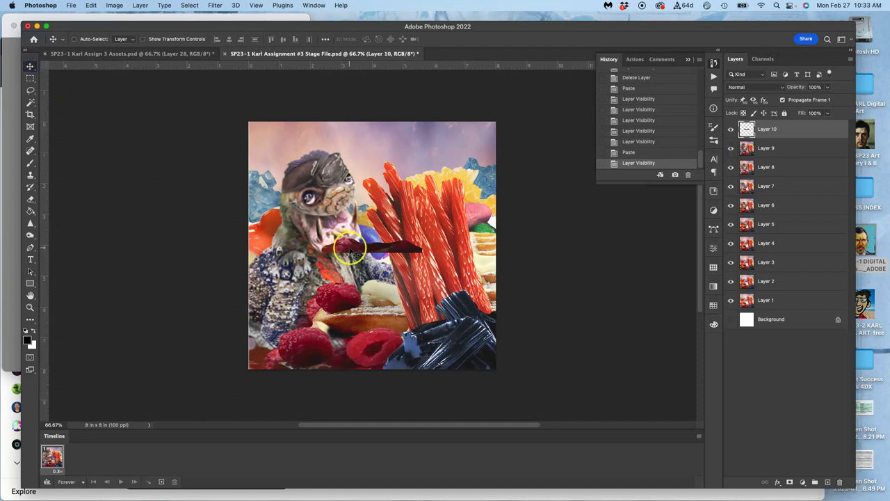
pyautogui.moveTo(356, 249); pyautogui.dragTo(289, 367)
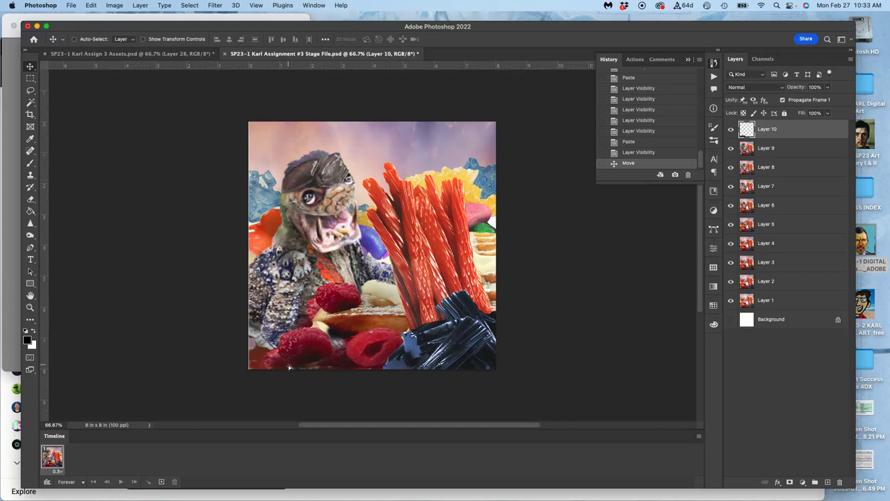
pyautogui.press('super+t')
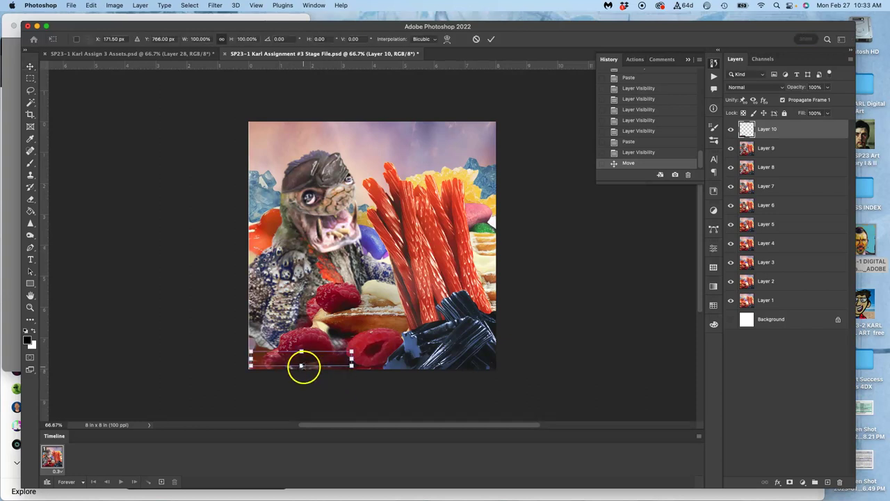
pyautogui.moveTo(302, 365); pyautogui.dragTo(306, 368)
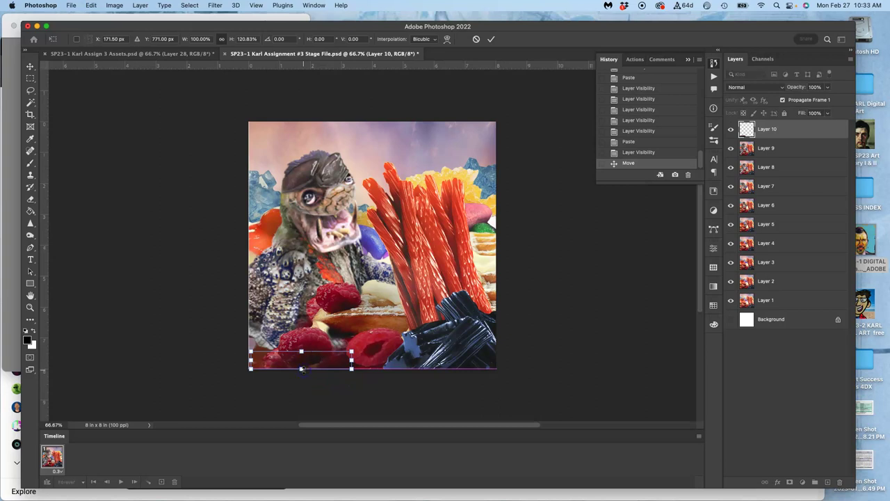
pyautogui.doubleClick(308, 368)
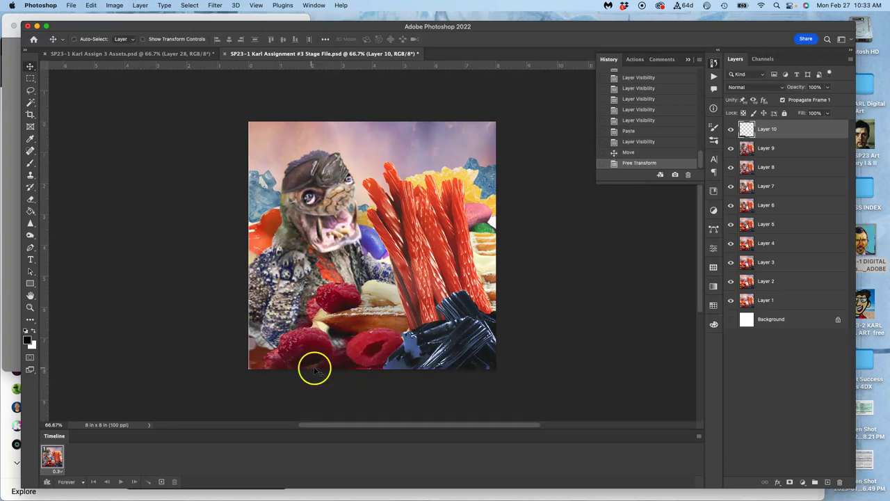
# Step: Nudge Layer 10 right once and down twice, toggling its visibility to check alignment with the frames beneath
pyautogui.click(730, 130)
pyautogui.click(729, 130)
pyautogui.click(729, 130)
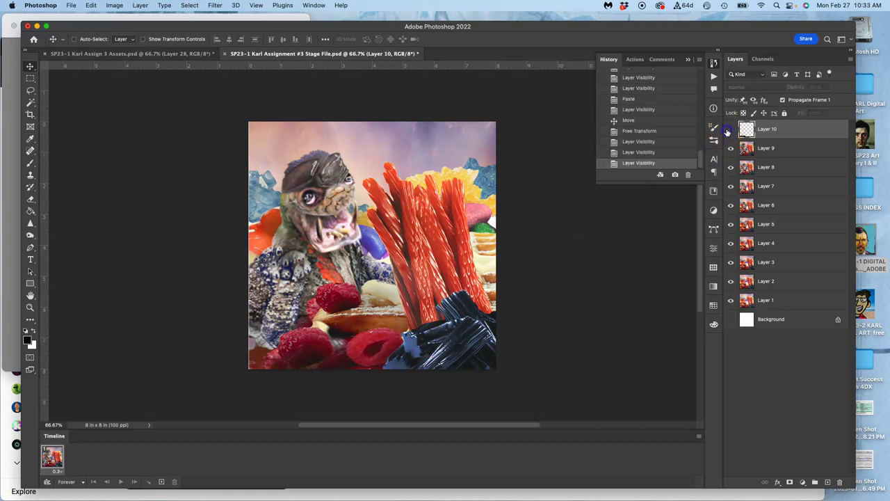
pyautogui.click(730, 131)
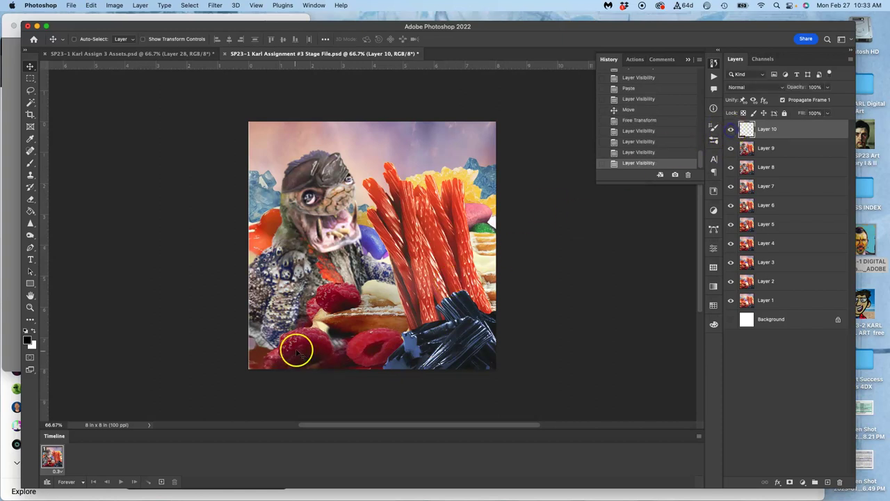
pyautogui.press('Right')
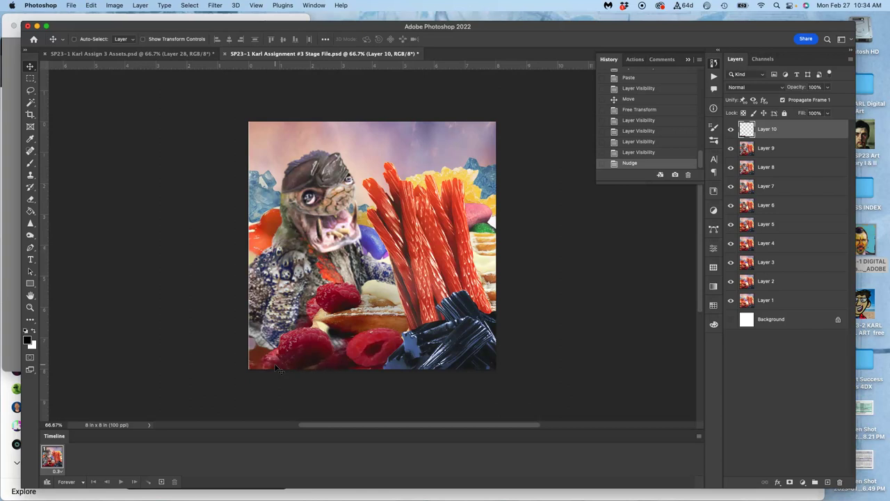
pyautogui.click(730, 129)
pyautogui.click(731, 131)
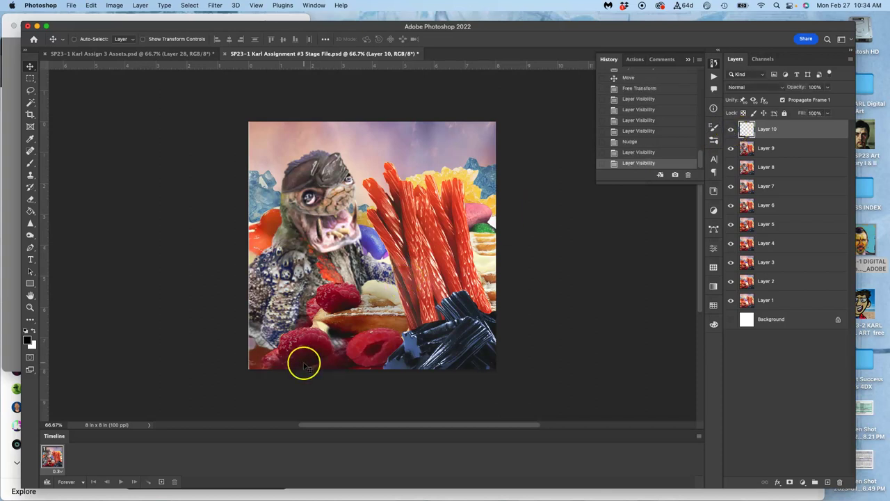
pyautogui.press('Down')
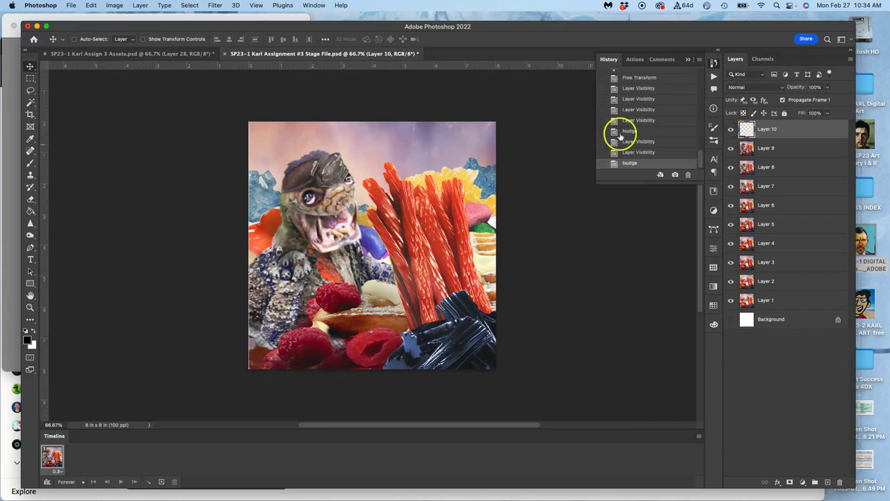
pyautogui.click(729, 129)
pyautogui.click(729, 130)
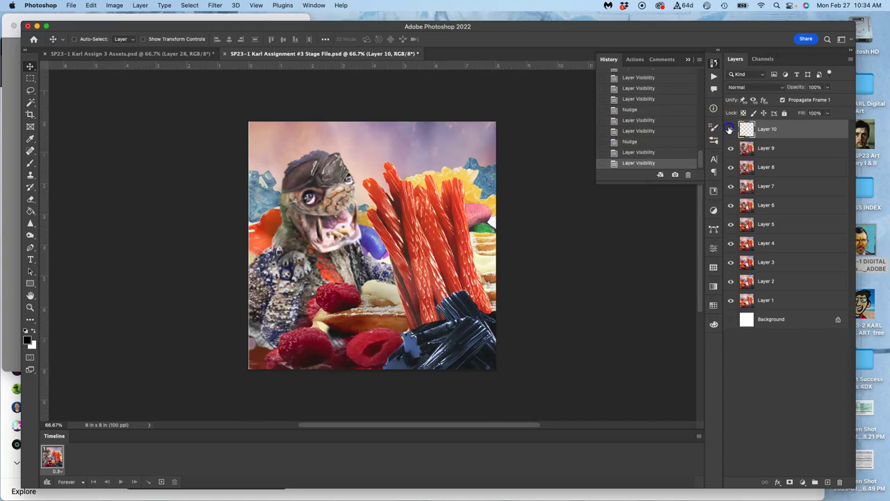
pyautogui.press('Down')
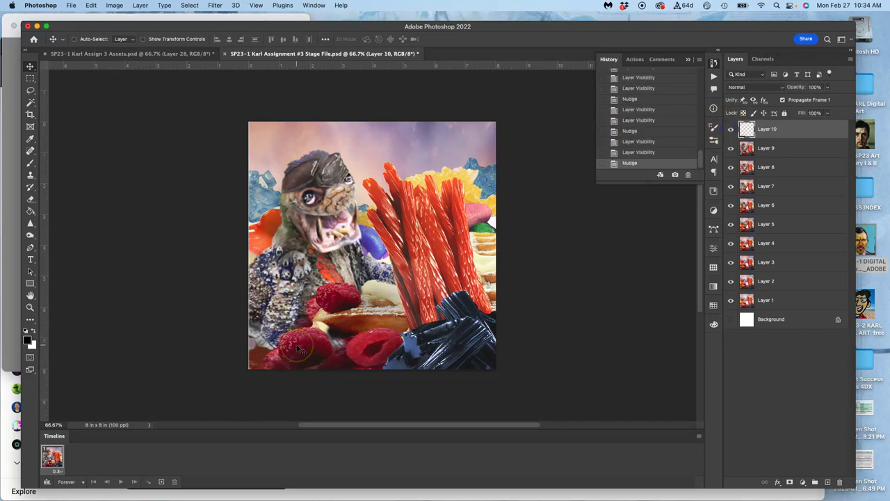
pyautogui.click(731, 130)
pyautogui.click(730, 132)
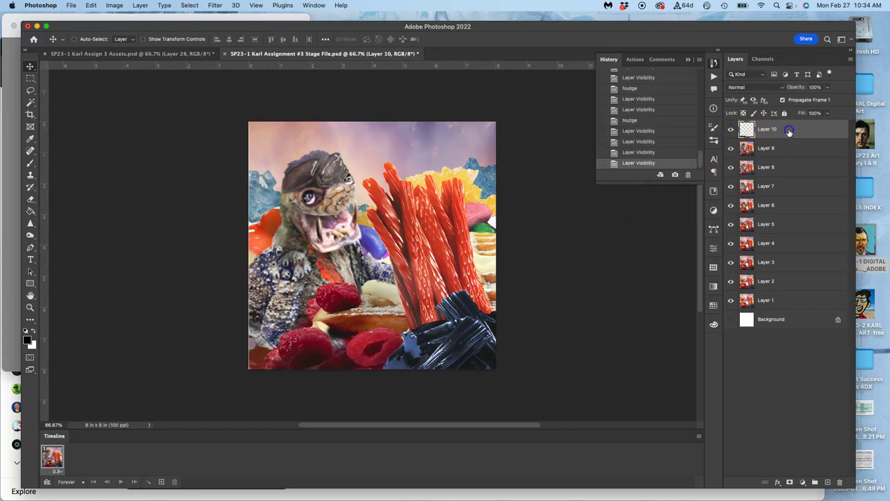
# Step: Duplicate Layer 10 seven times, then hide all the copies and Layer 10 itself
pyautogui.press('super+j')
pyautogui.press('super+j')
pyautogui.press('super+j')
pyautogui.press('super+j')
pyautogui.press('super+j')
pyautogui.press('super+j')
pyautogui.press('super+j')
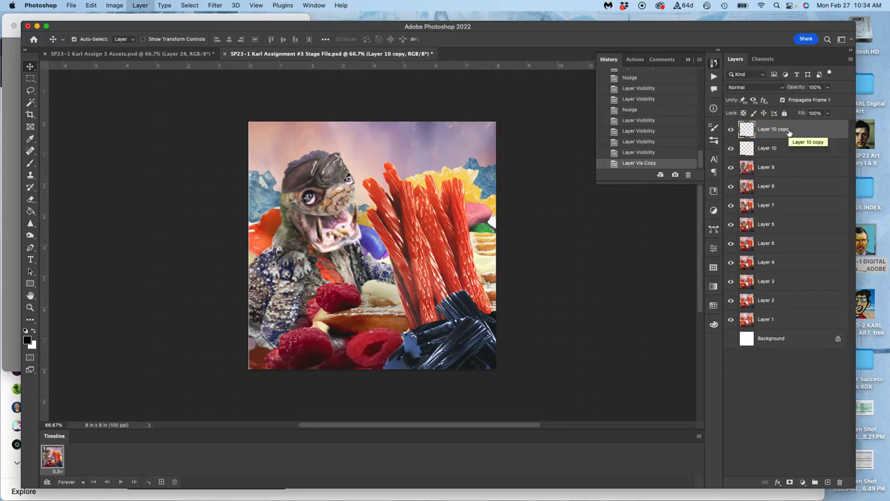
pyautogui.click(731, 129)
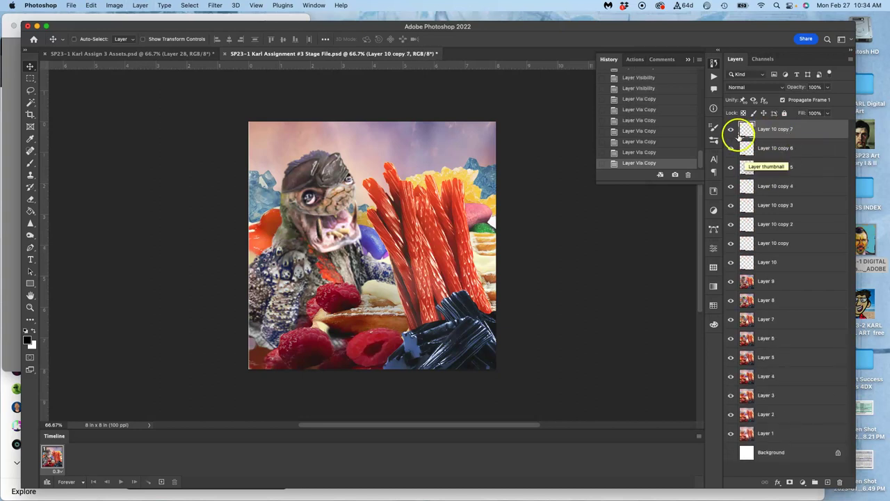
pyautogui.click(730, 148)
pyautogui.click(730, 167)
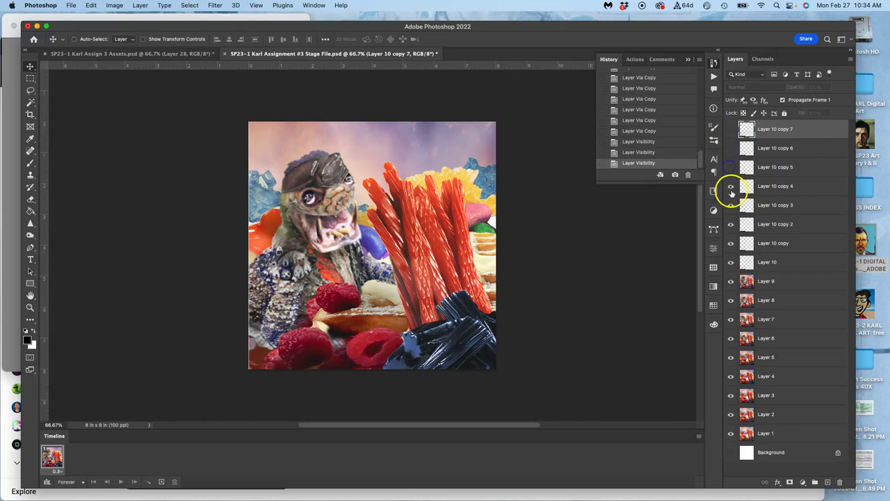
pyautogui.click(731, 186)
pyautogui.click(730, 205)
pyautogui.click(730, 224)
pyautogui.click(730, 262)
# Step: Hide Layers 9 and 8 to reveal Layer 7's pose, select Layer 7, and show Layer 10 again
pyautogui.click(730, 281)
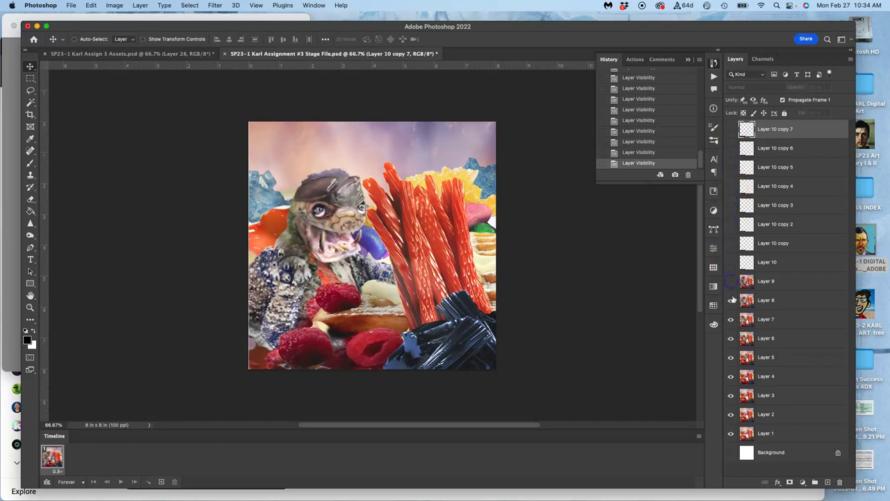
pyautogui.click(731, 301)
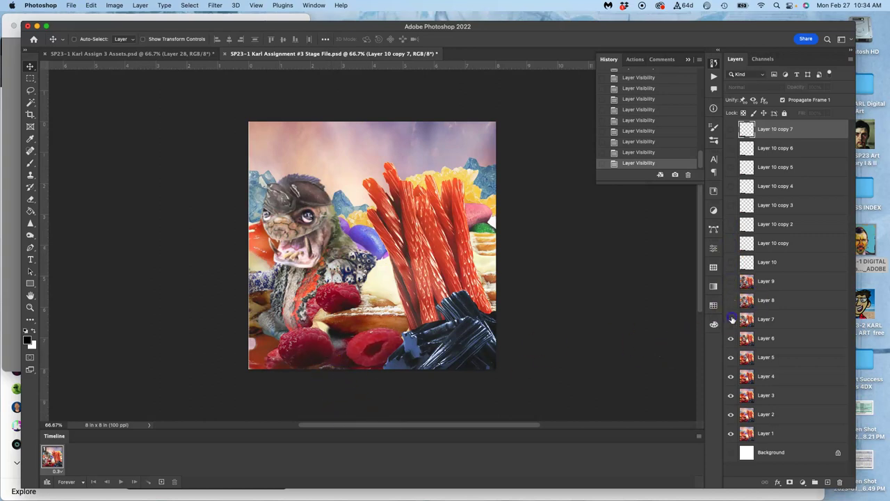
pyautogui.click(731, 320)
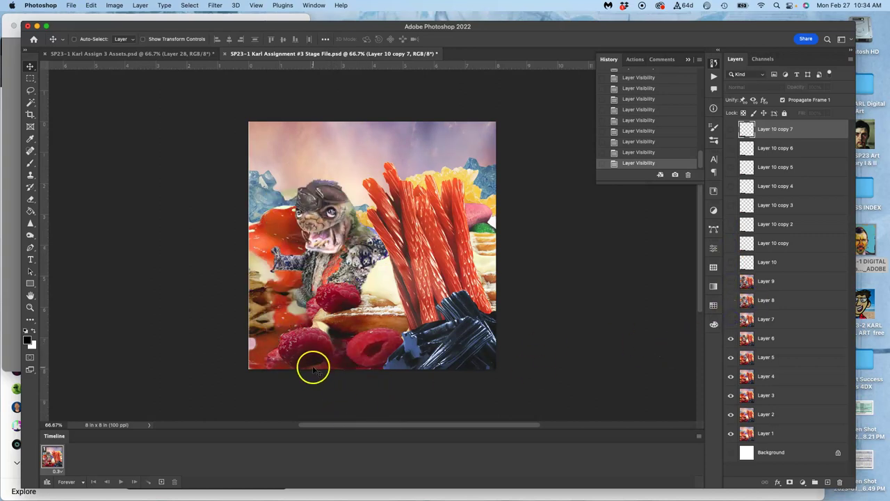
pyautogui.click(731, 319)
pyautogui.click(756, 321)
pyautogui.click(734, 263)
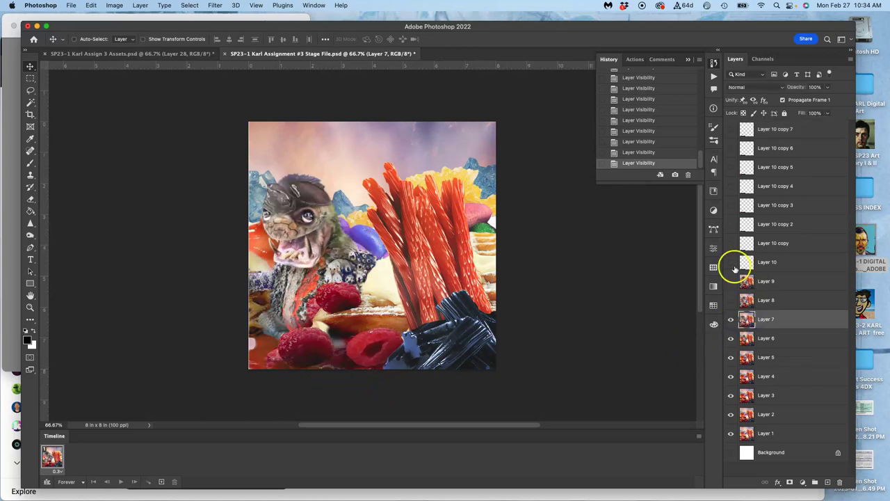
# Step: Merge Layer 7 into Layer 10, move it below Layer 8, and show Layer 8 again
pyautogui.keyDown('super'); pyautogui.click(770, 265); pyautogui.keyUp('super')
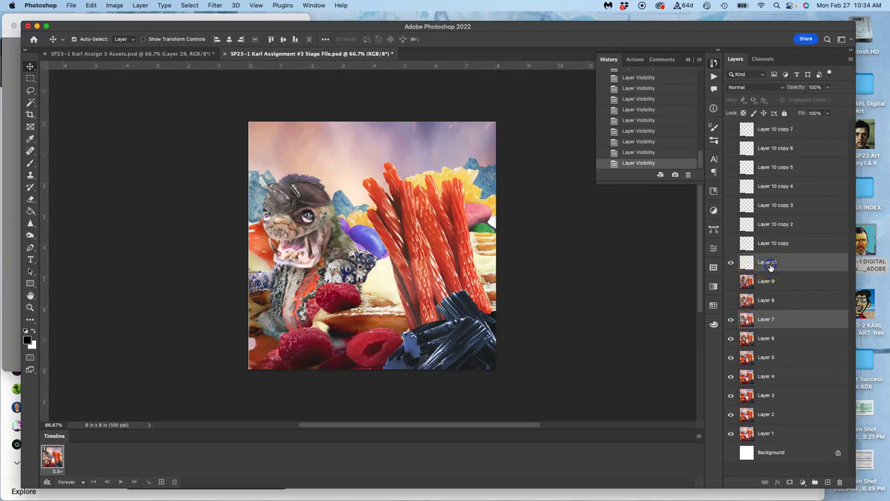
pyautogui.press('super+e')
pyautogui.moveTo(770, 266); pyautogui.dragTo(766, 307)
pyautogui.click(730, 281)
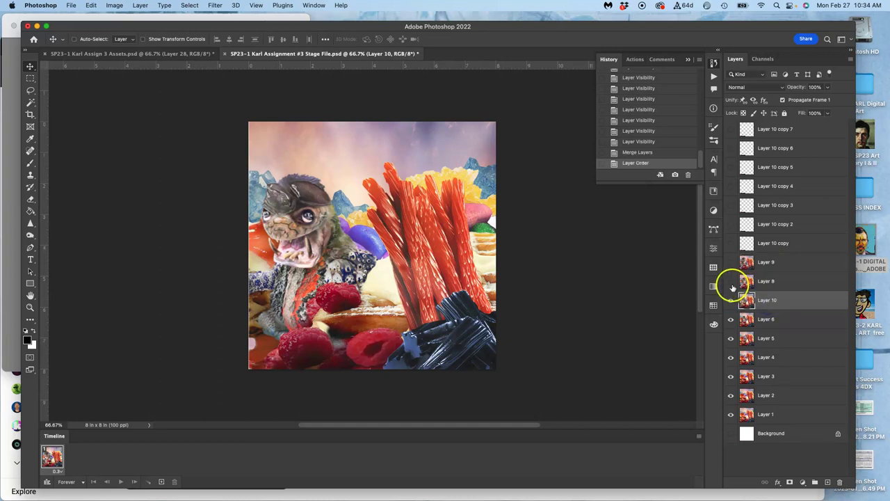
# Step: Merge Layer 10 into the empty Layer 10 copy and move it below Layer 9
pyautogui.click(731, 242)
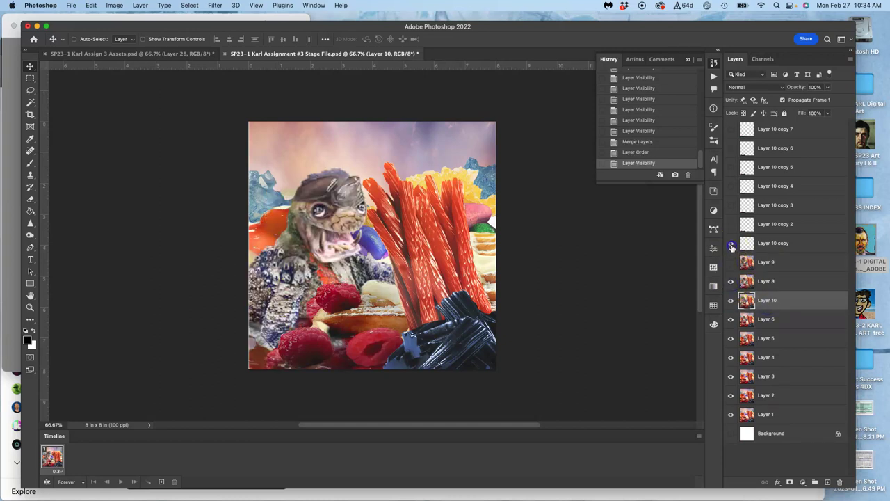
pyautogui.click(768, 247)
pyautogui.press('super+e')
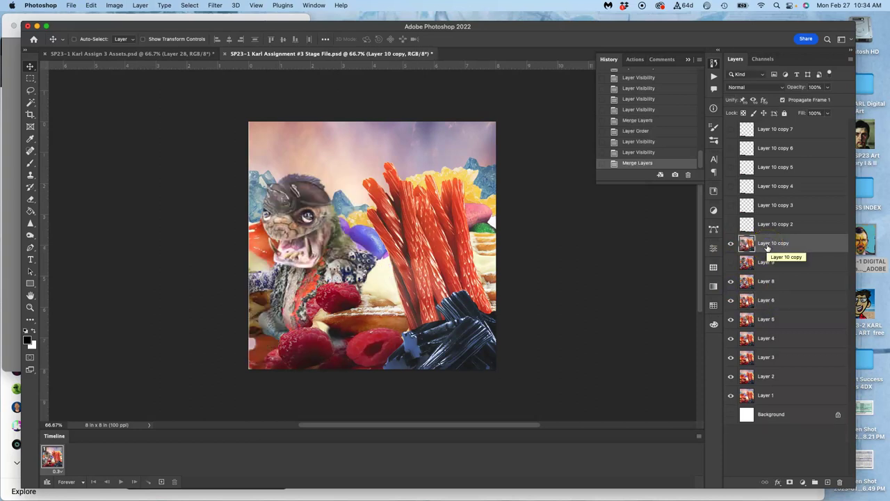
pyautogui.moveTo(767, 248); pyautogui.dragTo(766, 273)
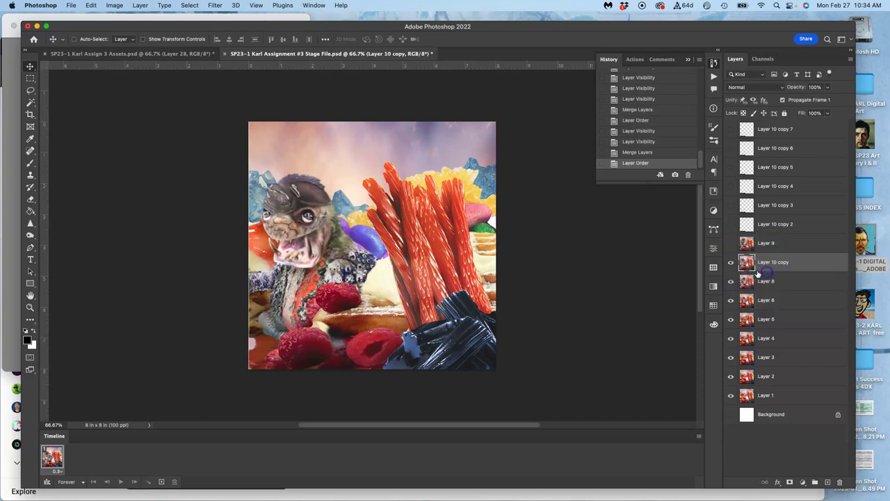
pyautogui.click(730, 243)
# Step: Merge Layer 10 copy into Layer 10 copy 2, previewing the frame under Layer 9
pyautogui.click(730, 224)
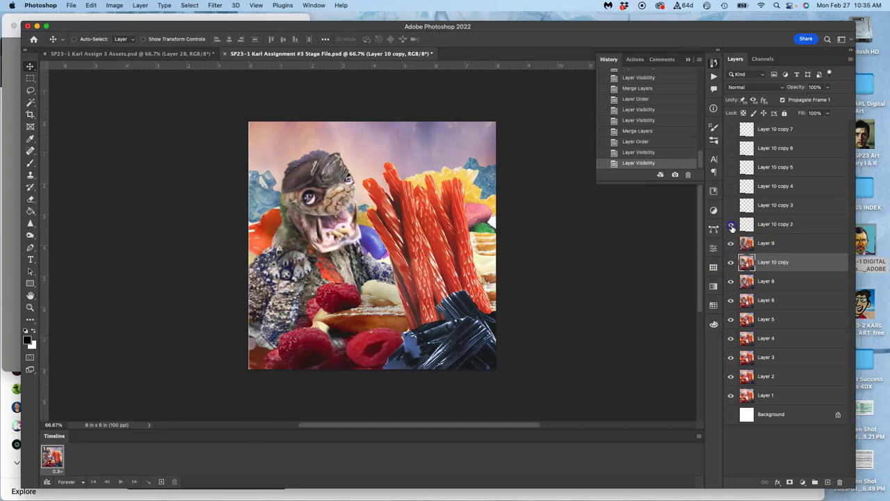
pyautogui.click(759, 226)
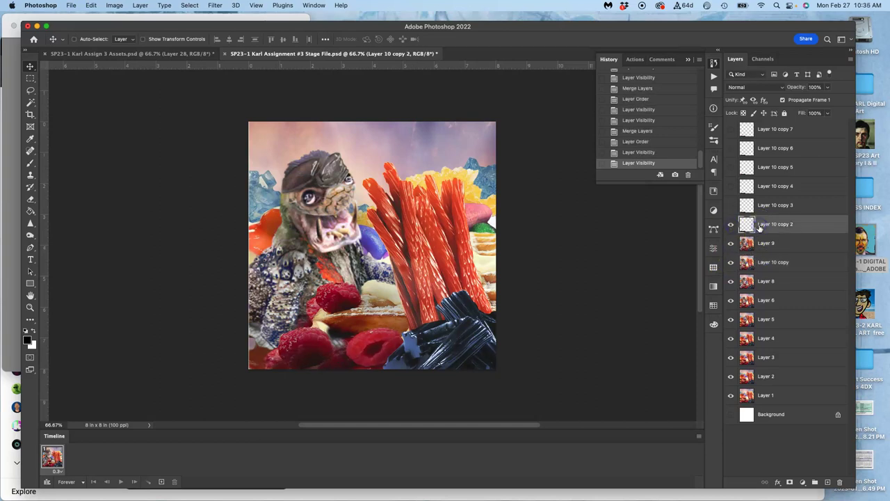
pyautogui.keyDown('super'); pyautogui.click(769, 263); pyautogui.keyUp('super')
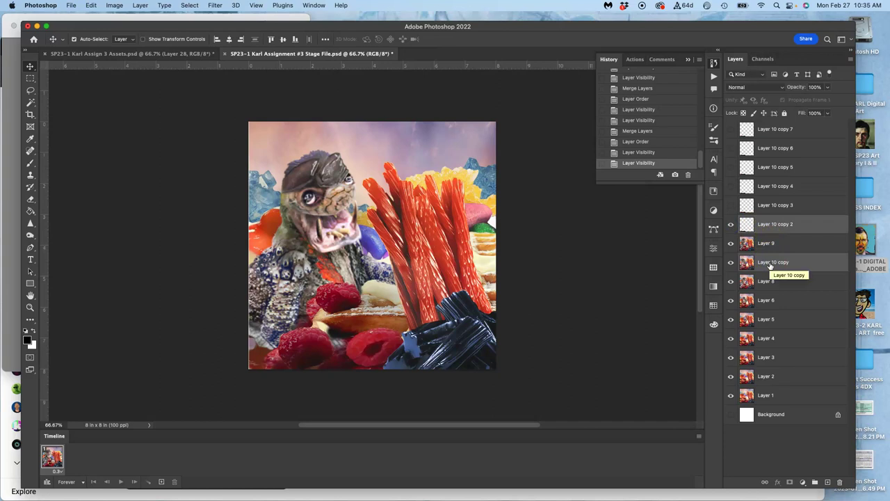
pyautogui.click(730, 245)
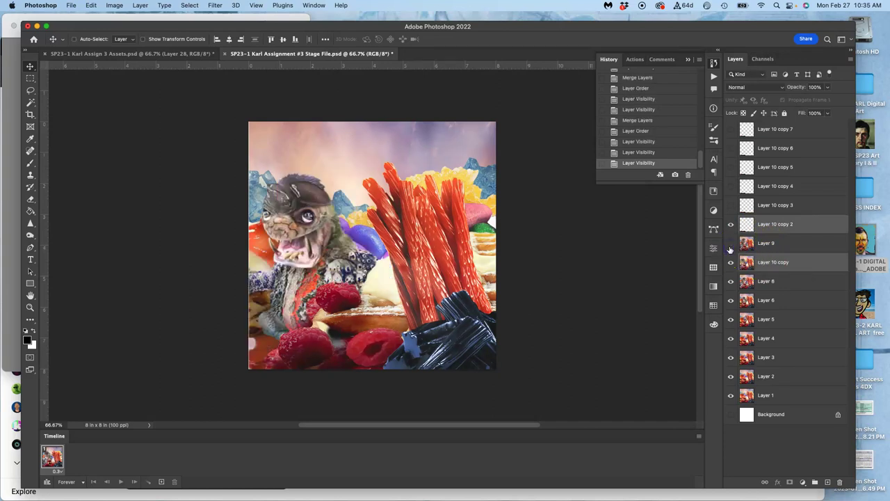
pyautogui.click(730, 244)
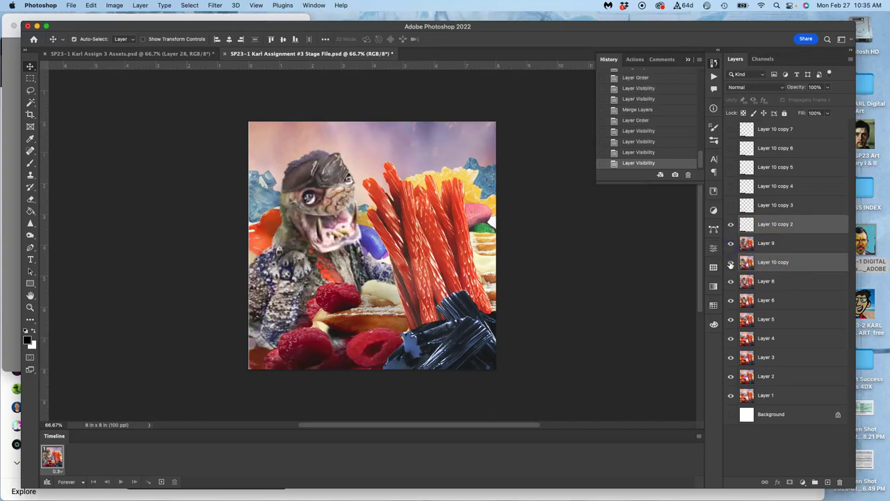
pyautogui.press('super+e')
# Step: Move Layer 10 copy 2 below Layer 8 and compare it against Layers 9 and 8
pyautogui.click(731, 225)
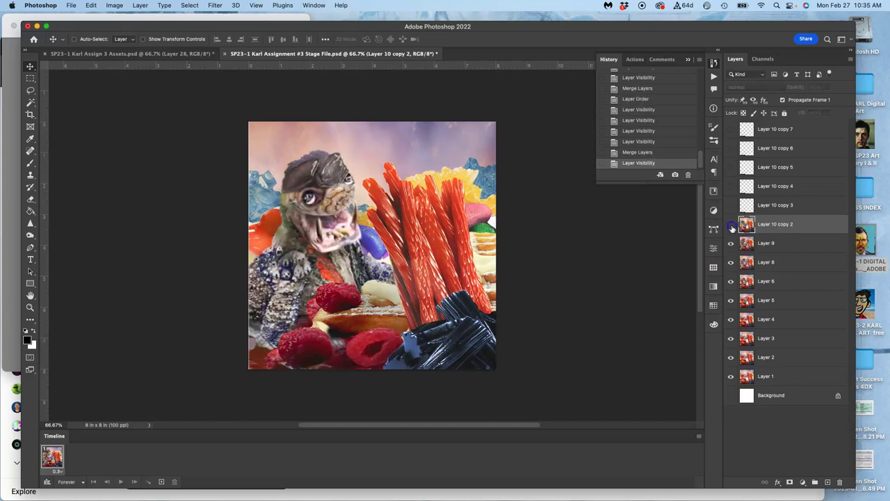
pyautogui.click(731, 226)
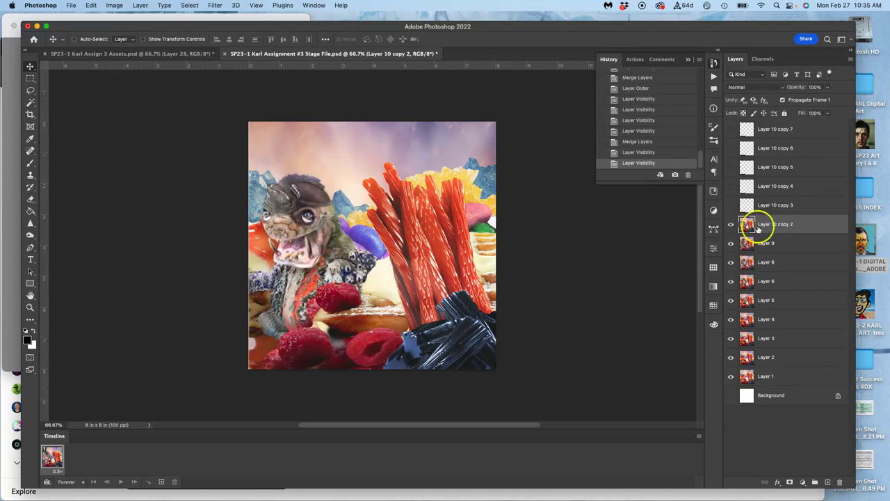
pyautogui.moveTo(760, 229); pyautogui.dragTo(761, 271)
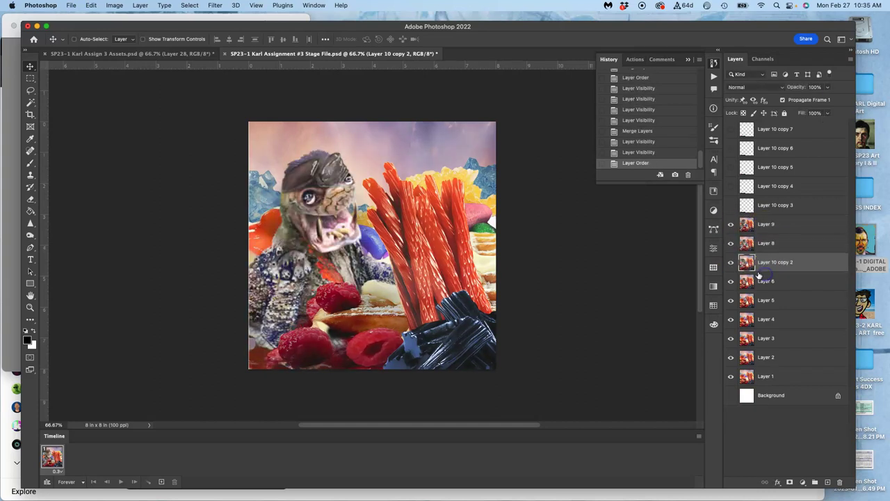
pyautogui.click(731, 223)
pyautogui.click(731, 243)
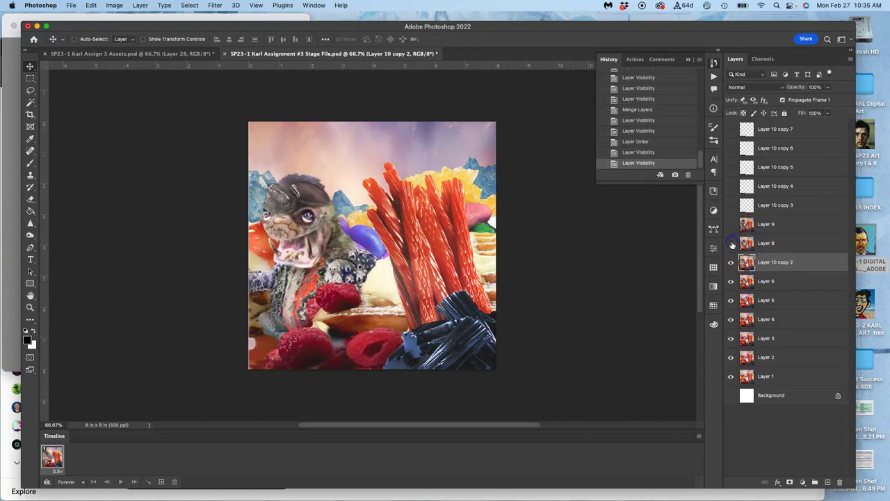
pyautogui.click(731, 262)
pyautogui.click(731, 263)
pyautogui.click(731, 244)
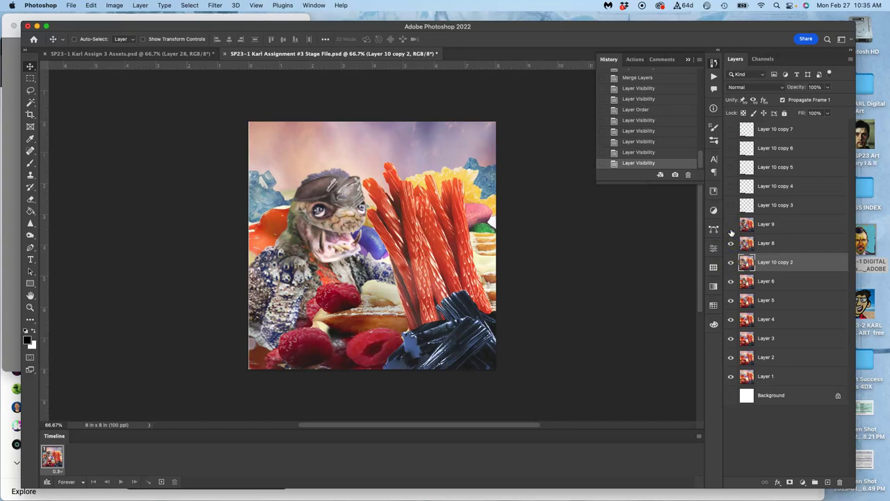
pyautogui.click(731, 232)
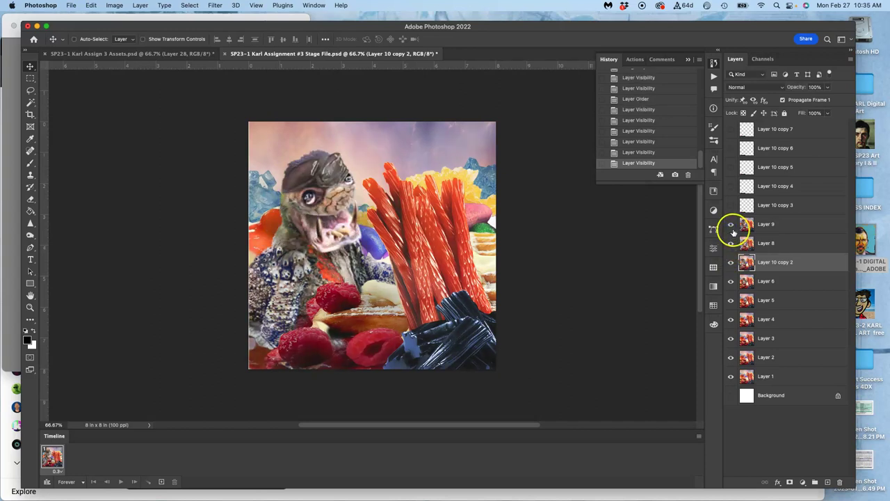
# Step: Place Layer 10 copy 3 above Layer 9 and merge Layer 9 into it
pyautogui.click(731, 206)
pyautogui.click(731, 207)
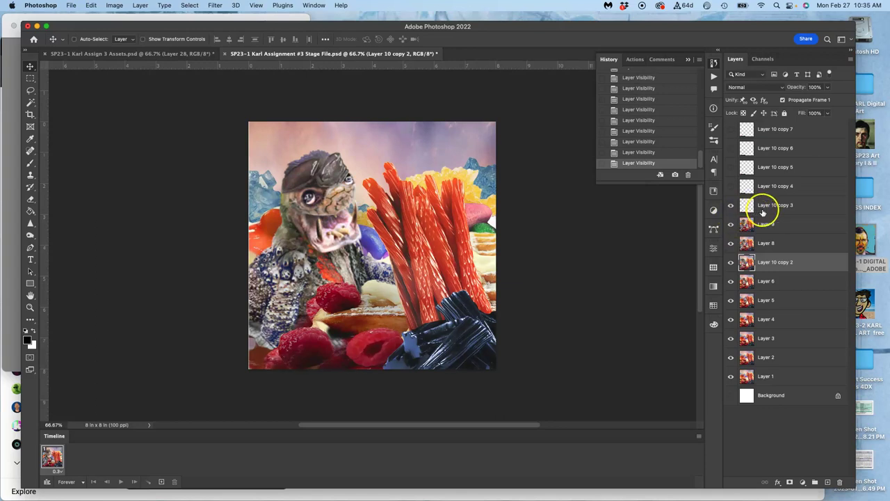
pyautogui.moveTo(763, 213); pyautogui.dragTo(757, 255)
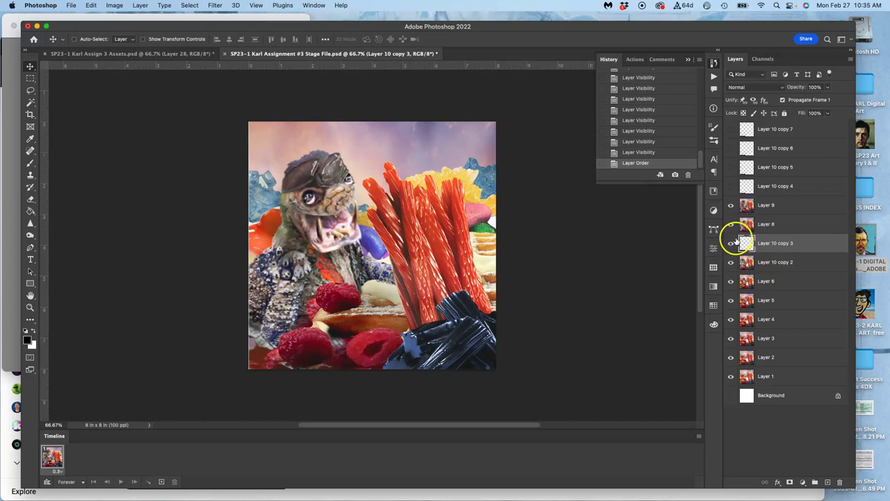
pyautogui.moveTo(757, 239); pyautogui.dragTo(748, 198)
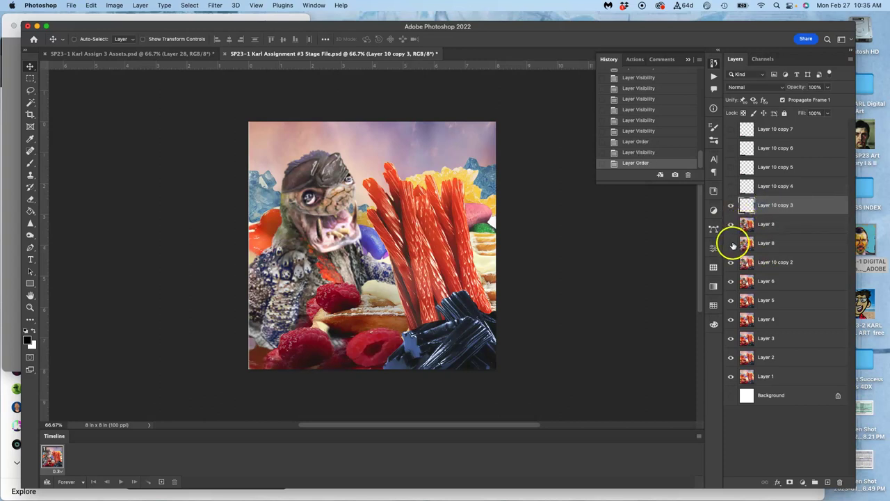
pyautogui.keyDown('shift'); pyautogui.click(766, 225); pyautogui.keyUp('shift')
pyautogui.press('super+e')
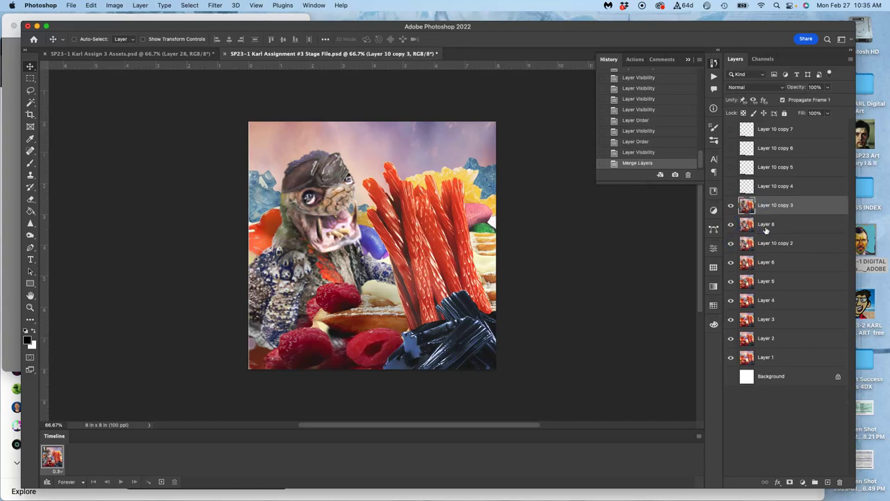
pyautogui.click(731, 206)
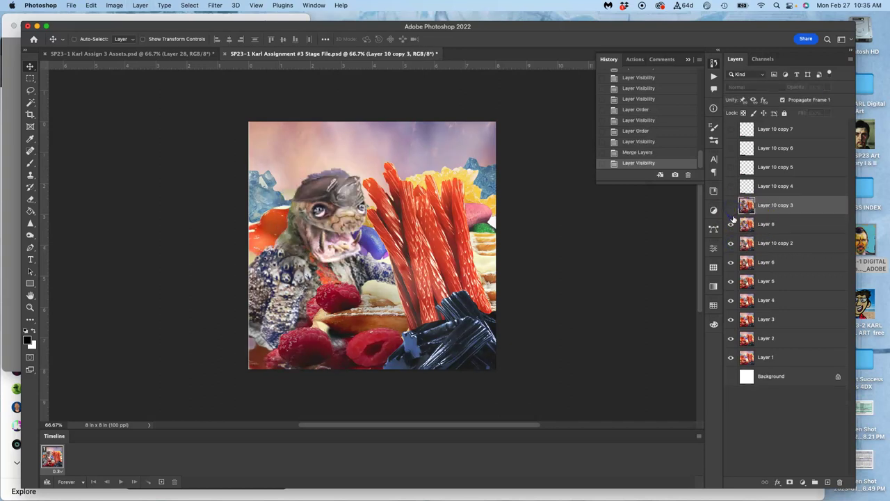
# Step: Move Layer 10 copy 4 below copy 3 and merge Layer 8 into it
pyautogui.click(764, 224)
pyautogui.click(731, 187)
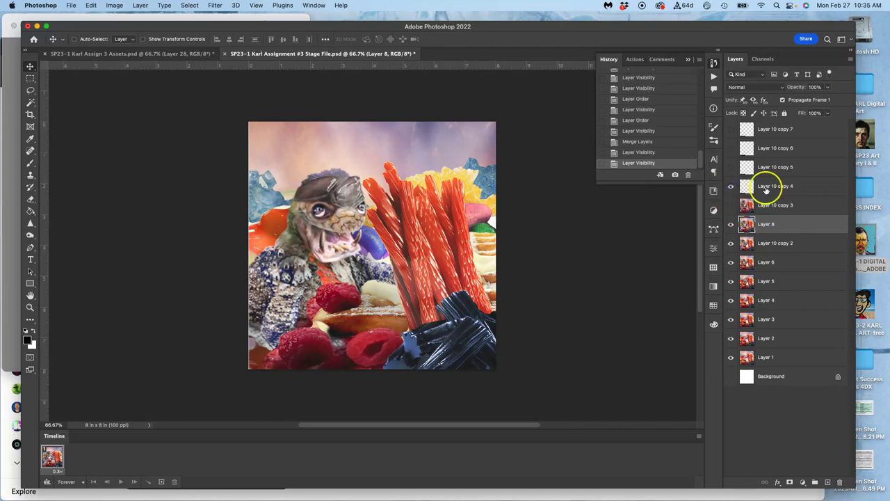
pyautogui.moveTo(768, 189); pyautogui.dragTo(765, 211)
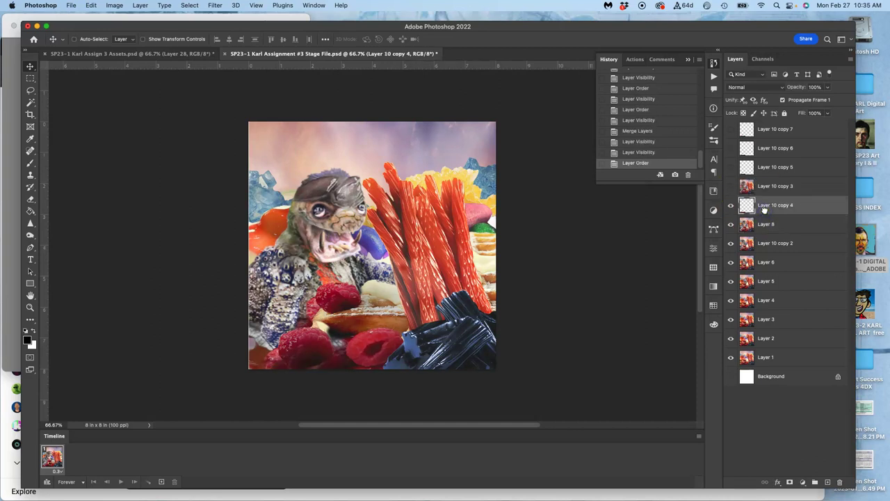
pyautogui.keyDown('shift'); pyautogui.click(766, 225); pyautogui.keyUp('shift')
pyautogui.press('super+e')
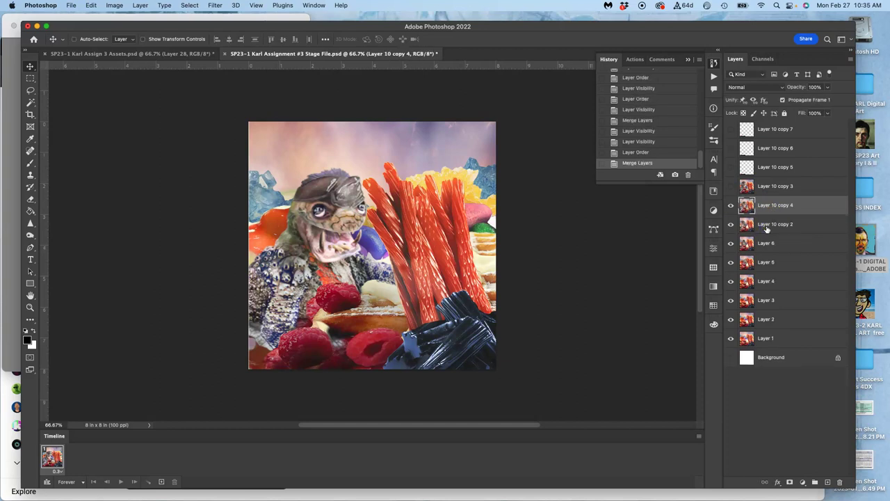
pyautogui.click(731, 205)
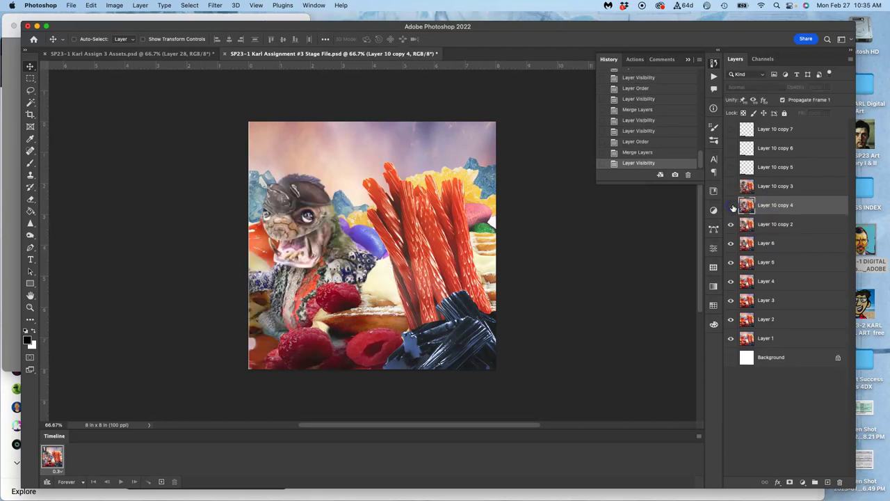
# Step: Compare the head frames by toggling Layer 10 copies 2, 3, 4 and Layer 6
pyautogui.click(731, 224)
pyautogui.click(731, 225)
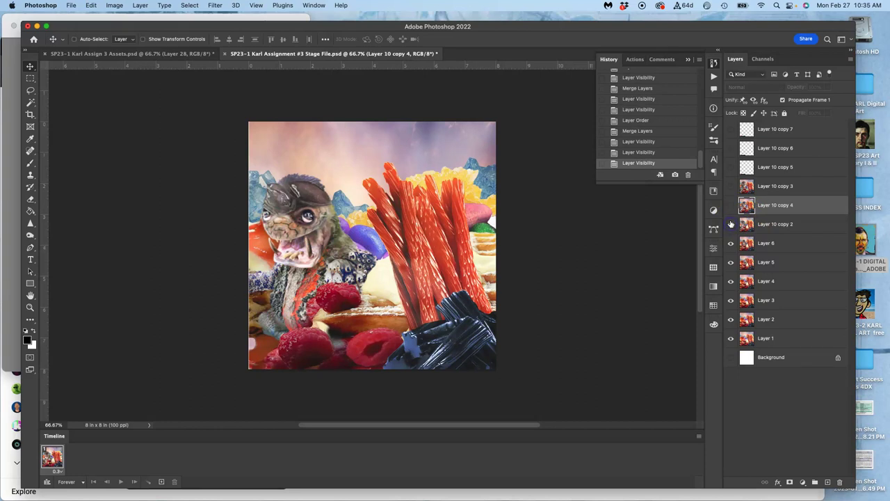
pyautogui.click(731, 229)
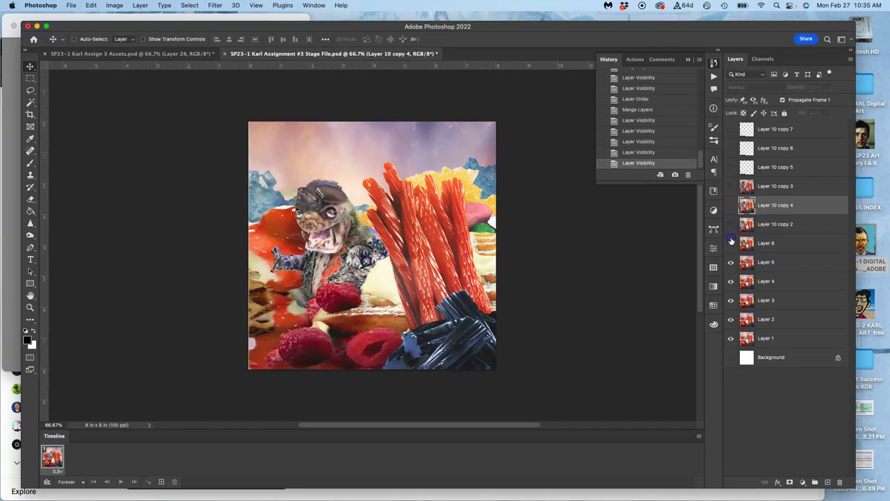
pyautogui.click(731, 238)
pyautogui.click(731, 241)
pyautogui.click(730, 228)
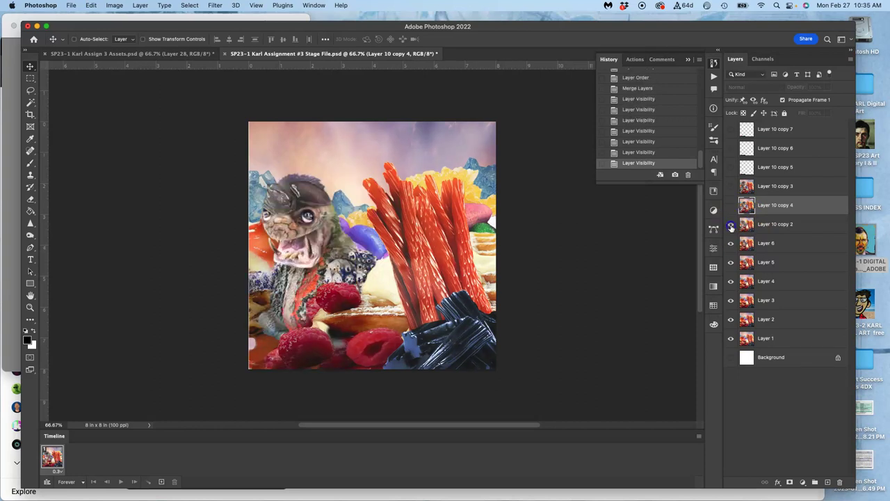
pyautogui.click(731, 207)
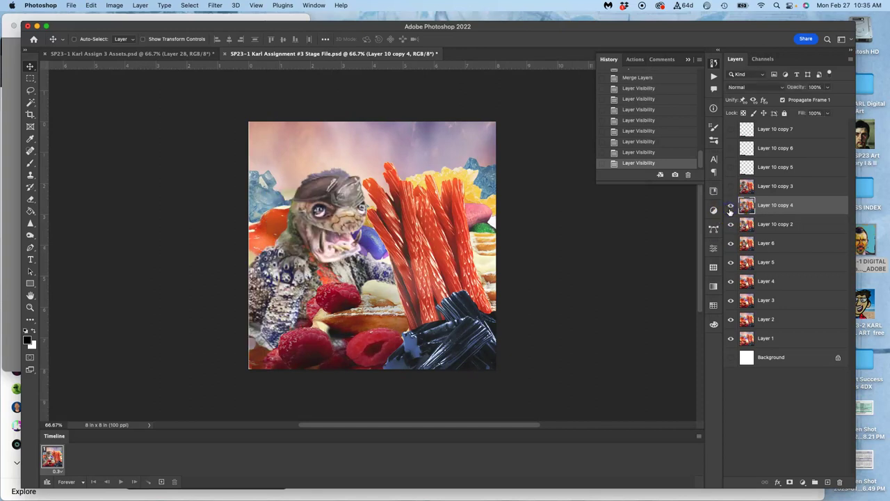
pyautogui.click(731, 187)
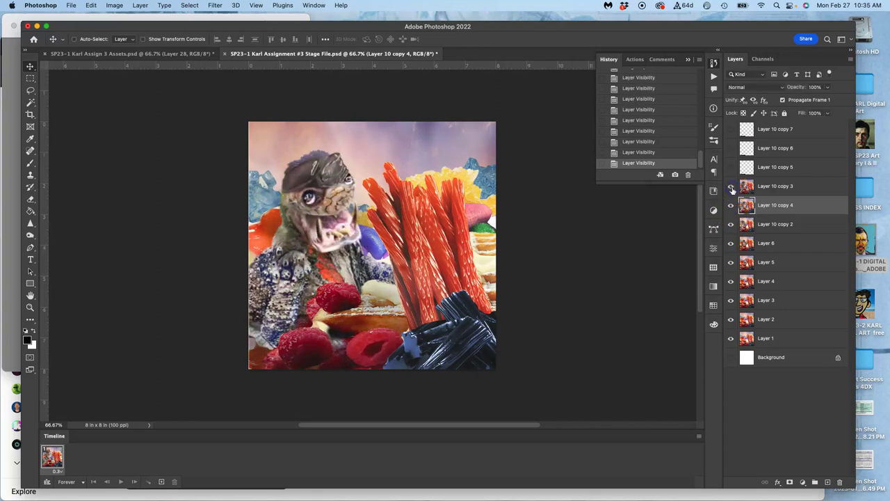
pyautogui.click(732, 190)
pyautogui.click(731, 205)
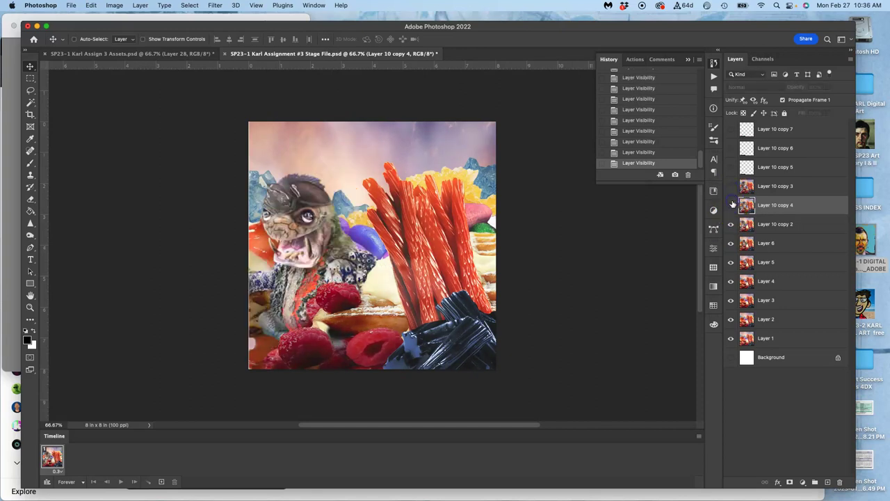
pyautogui.click(731, 205)
pyautogui.click(731, 189)
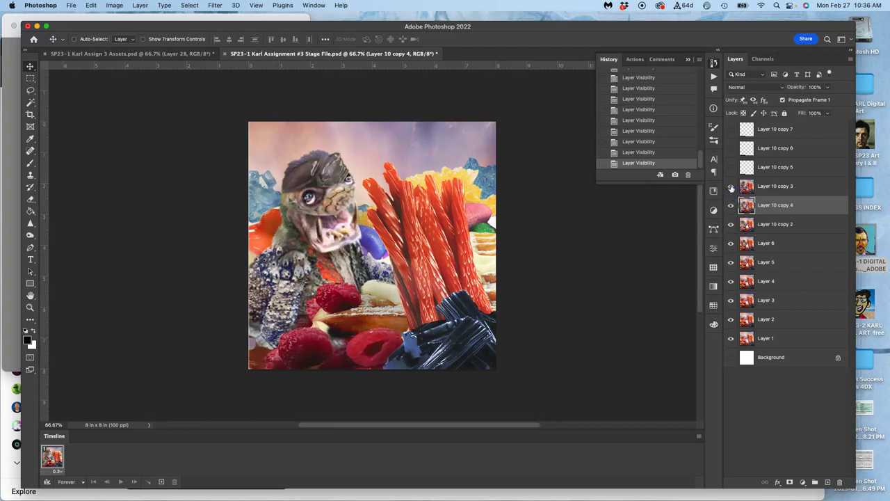
# Step: Delete the empty Layer 10 copies 5–7 and recheck the Layer 10 copy 3 head
pyautogui.click(770, 168)
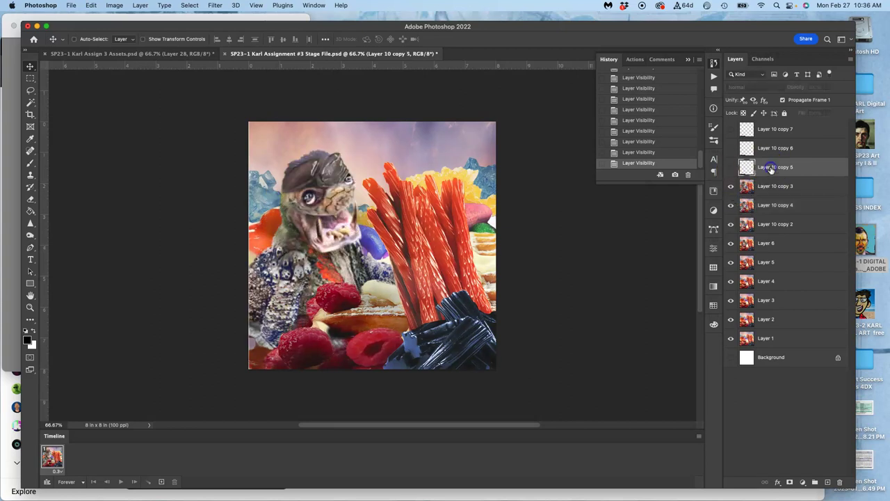
pyautogui.keyDown('shift'); pyautogui.click(772, 131); pyautogui.keyUp('shift')
pyautogui.press('Delete')
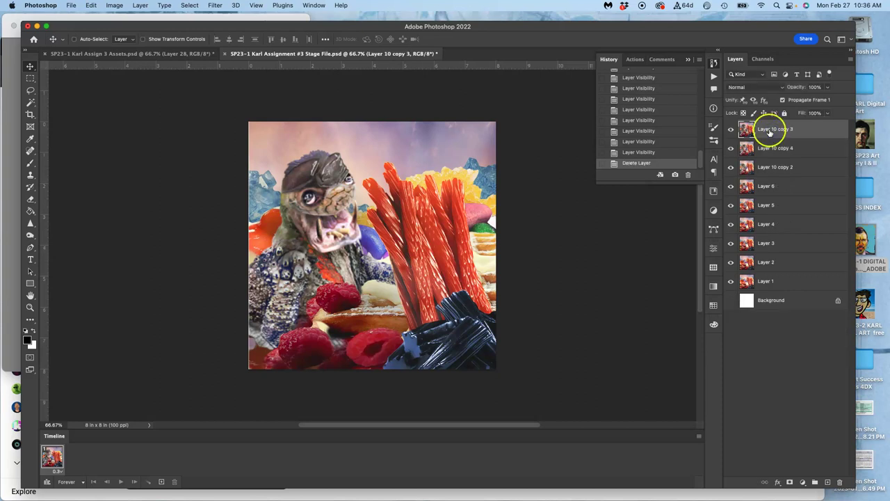
pyautogui.click(731, 129)
pyautogui.click(731, 129)
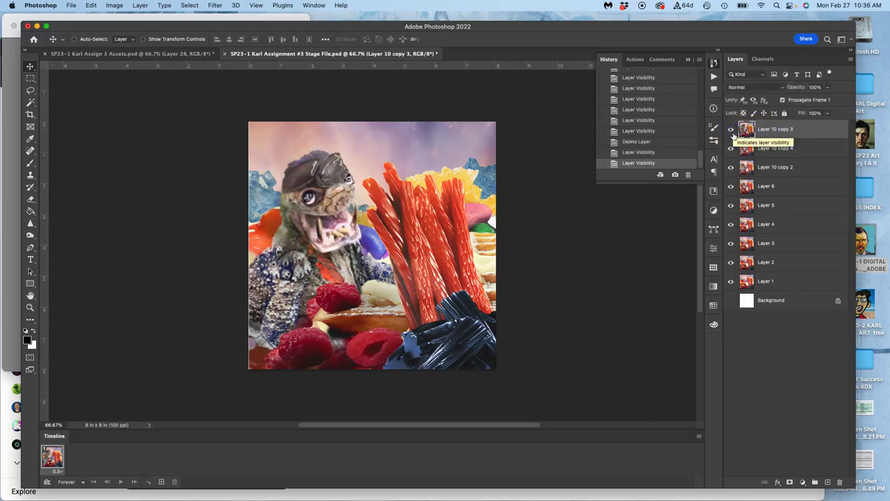
pyautogui.click(731, 130)
pyautogui.click(731, 130)
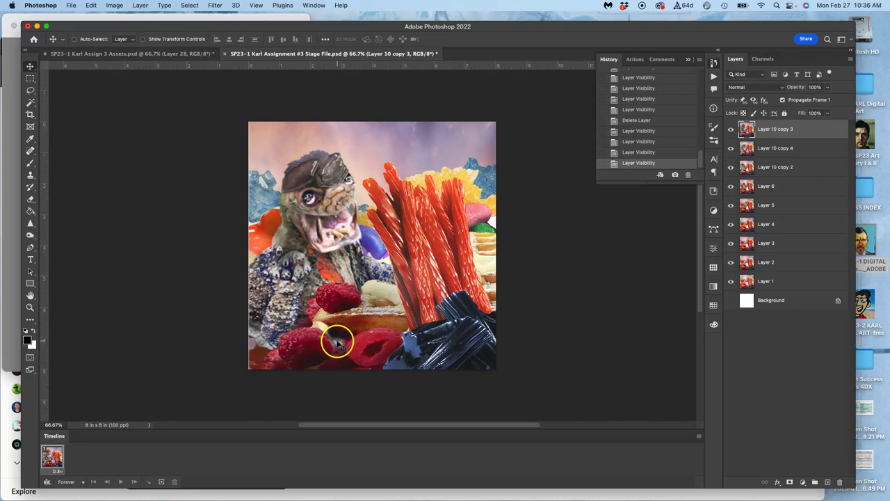
# Step: Hide the Layer 10 copy 3, copy 4 and copy 2 heads and select Layer 6
pyautogui.click(731, 130)
pyautogui.click(731, 149)
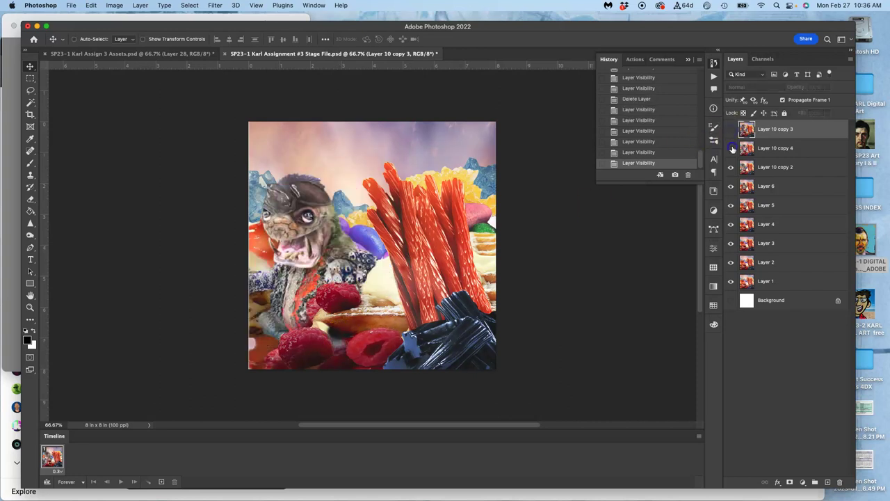
pyautogui.click(731, 167)
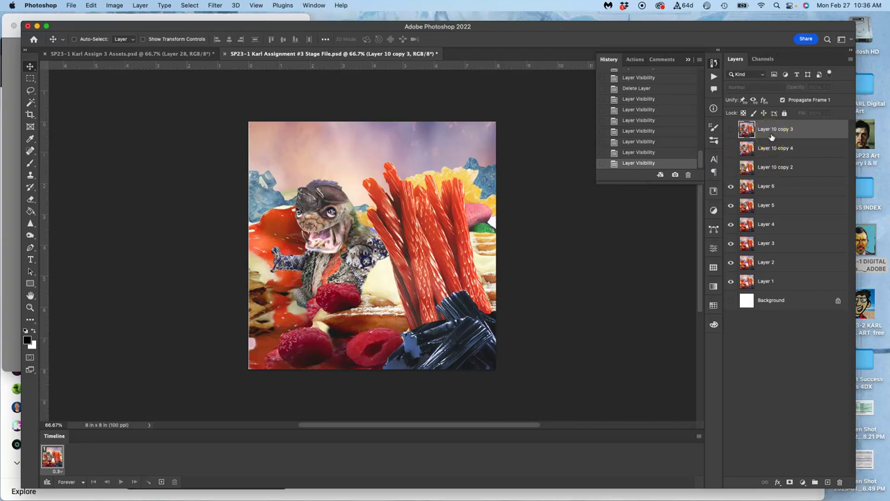
pyautogui.click(761, 187)
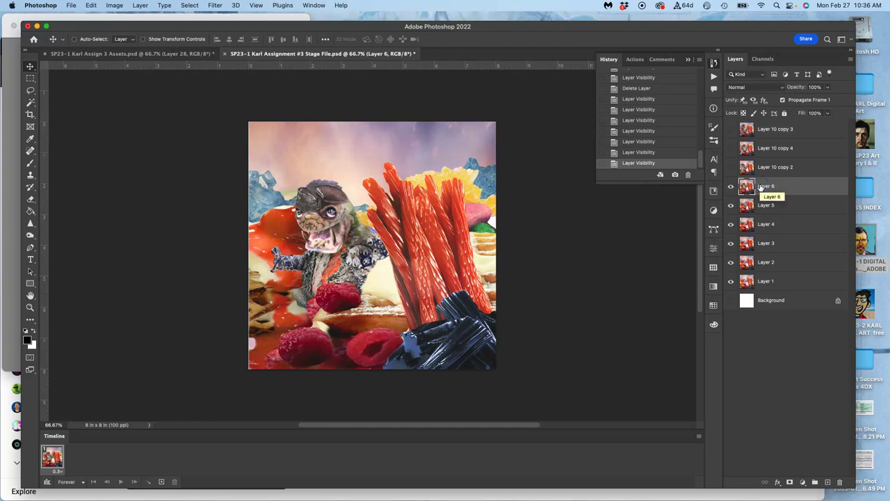
# Step: Paste the licorice strip onto a new Layer 7 above Layer 6, test its placement, then undo and delete it
pyautogui.click(828, 482)
pyautogui.press('super+v')
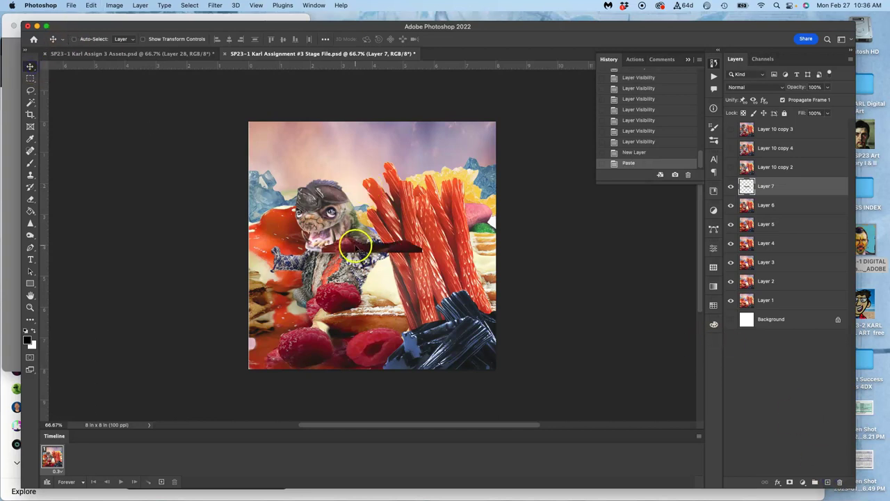
pyautogui.moveTo(333, 248); pyautogui.dragTo(341, 334)
pyautogui.click(731, 167)
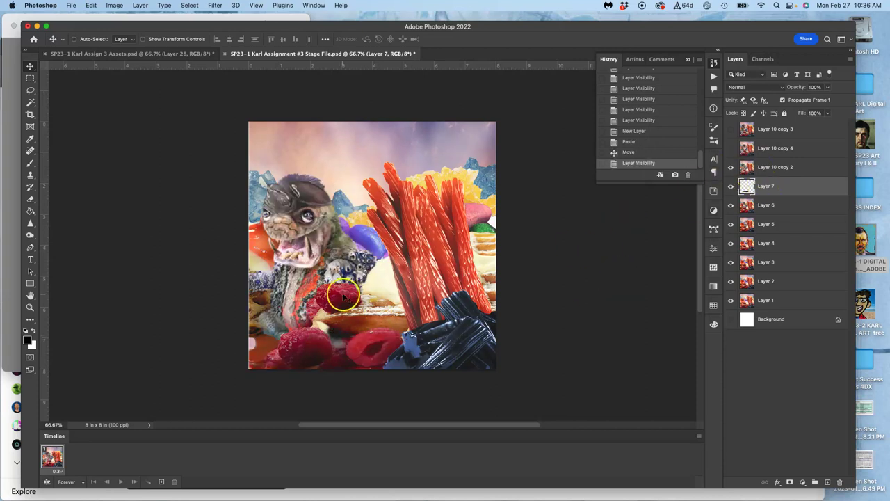
pyautogui.moveTo(346, 341); pyautogui.dragTo(324, 329)
pyautogui.click(650, 154)
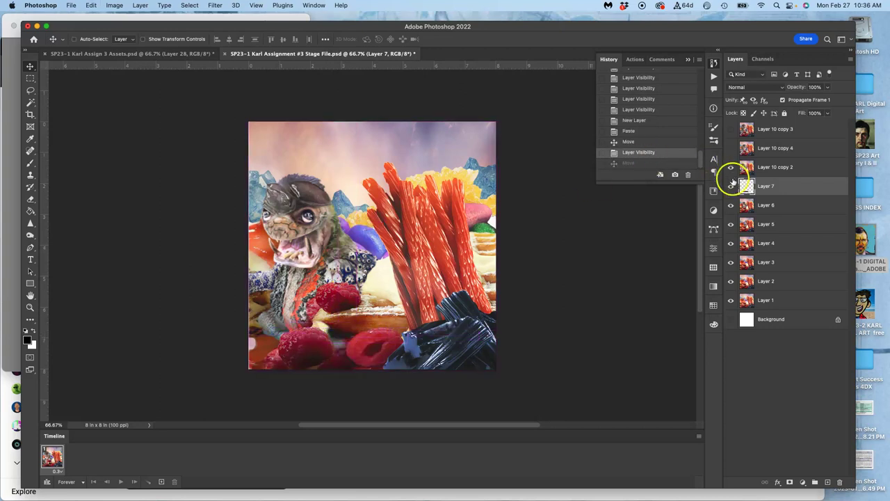
pyautogui.press('Delete')
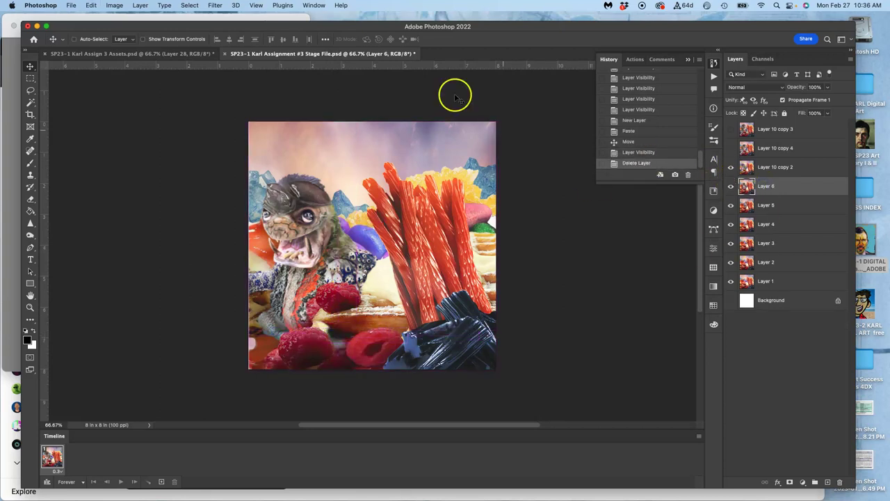
# Step: In the Assign 3 Assets file, clear and delete Layer 28 and hide lizard layer Layer 25 copy 6
pyautogui.click(163, 55)
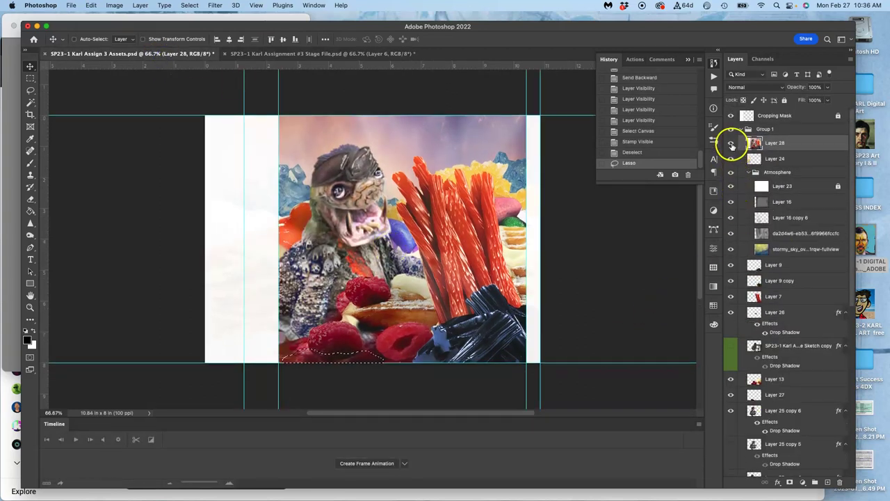
pyautogui.click(731, 143)
pyautogui.moveTo(735, 144); pyautogui.dragTo(768, 144)
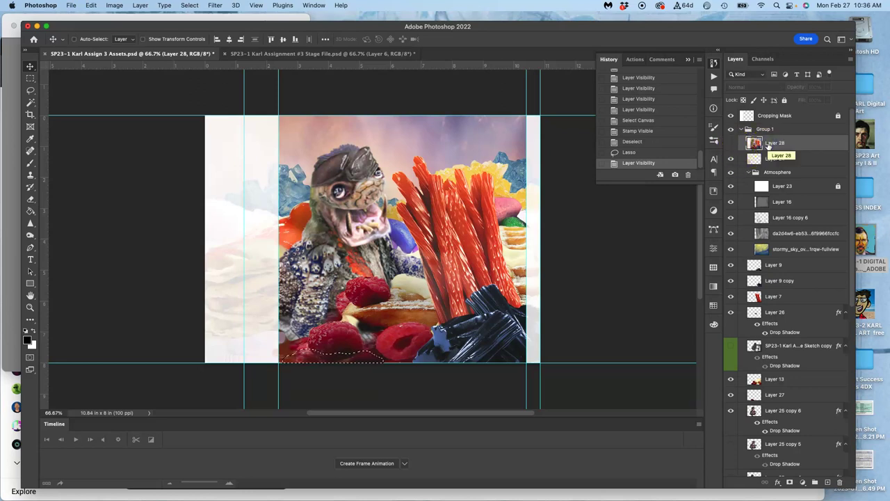
pyautogui.click(731, 143)
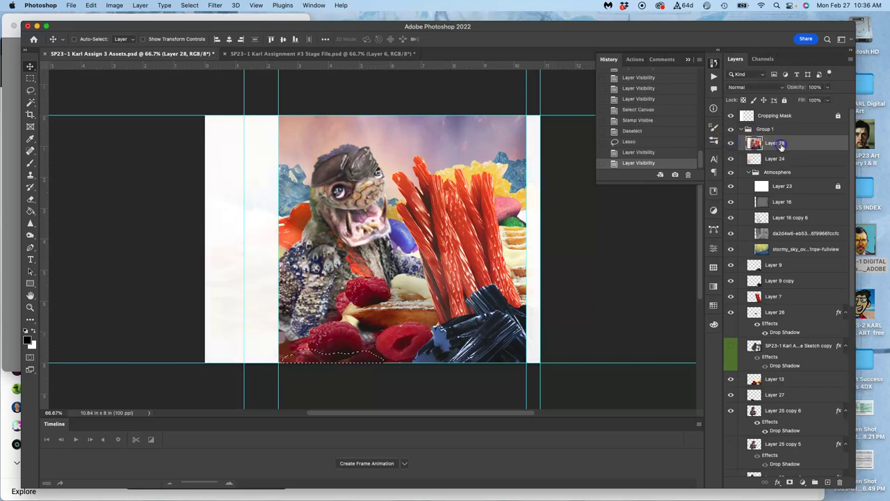
pyautogui.press('Delete')
pyautogui.hotkey('ctrl', 'd')
pyautogui.press('Delete')
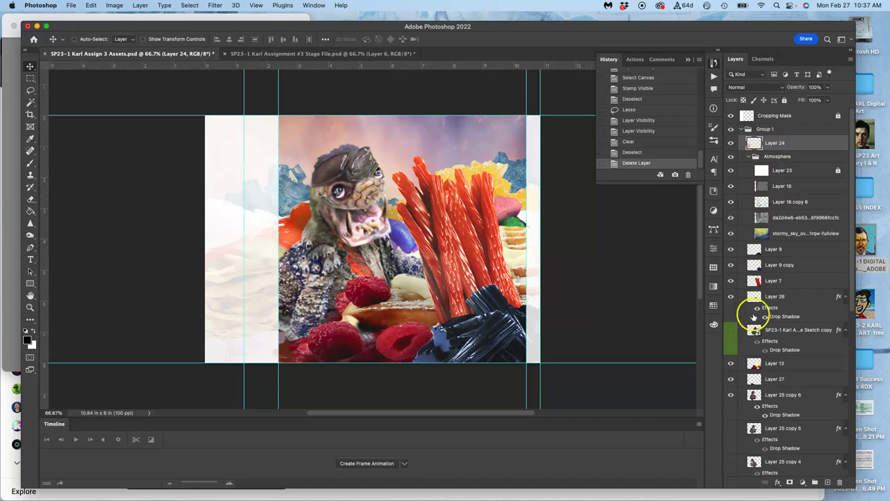
pyautogui.click(731, 394)
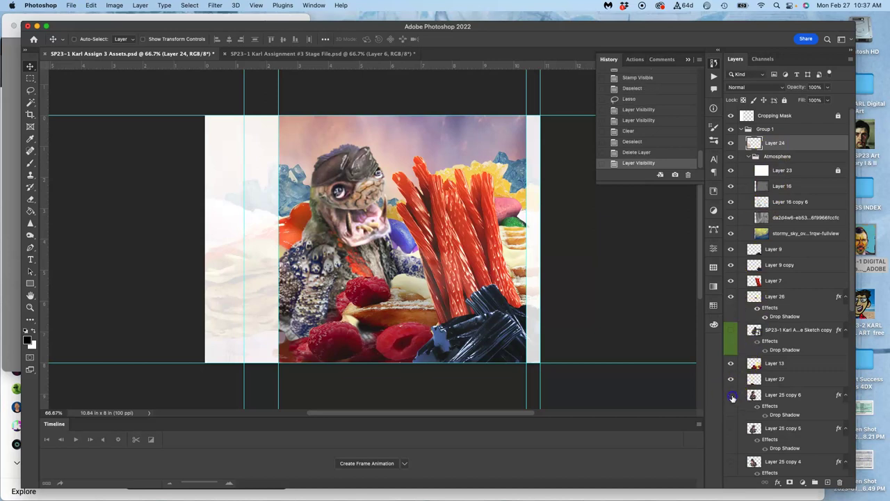
# Step: Stamp the visible scene into a new layer and copy a lassoed patch near the bottom raspberries to Layer 29
pyautogui.click(31, 91)
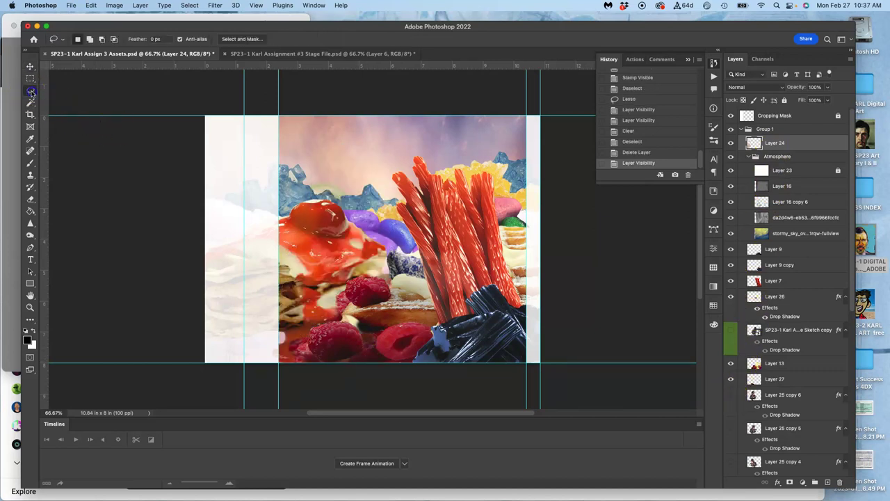
pyautogui.click(731, 364)
pyautogui.click(731, 365)
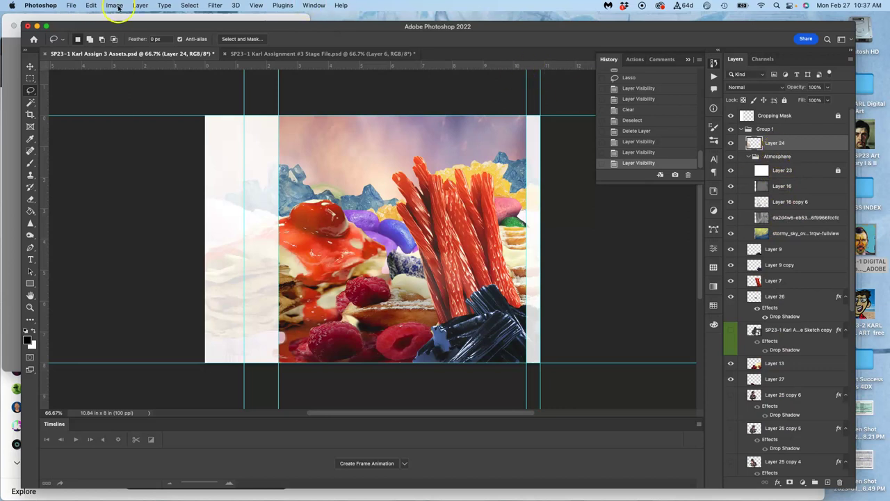
pyautogui.click(140, 5)
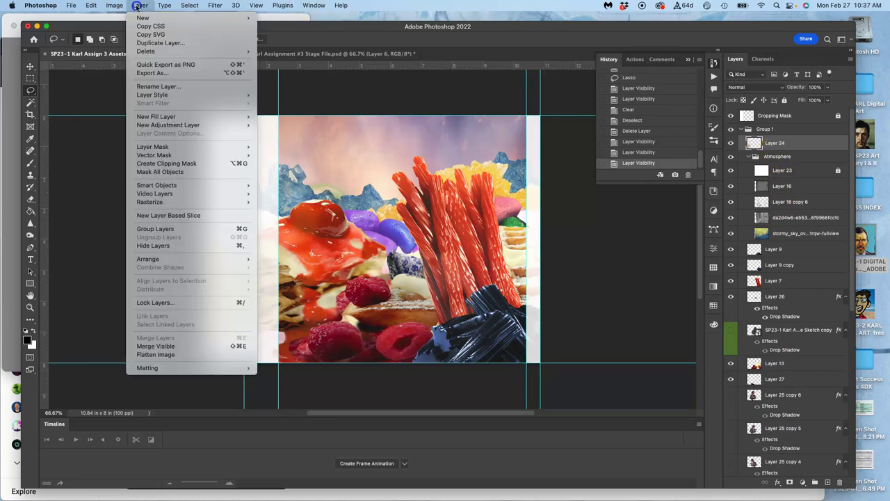
pyautogui.keyDown('alt'); pyautogui.click(142, 346); pyautogui.keyUp('alt')
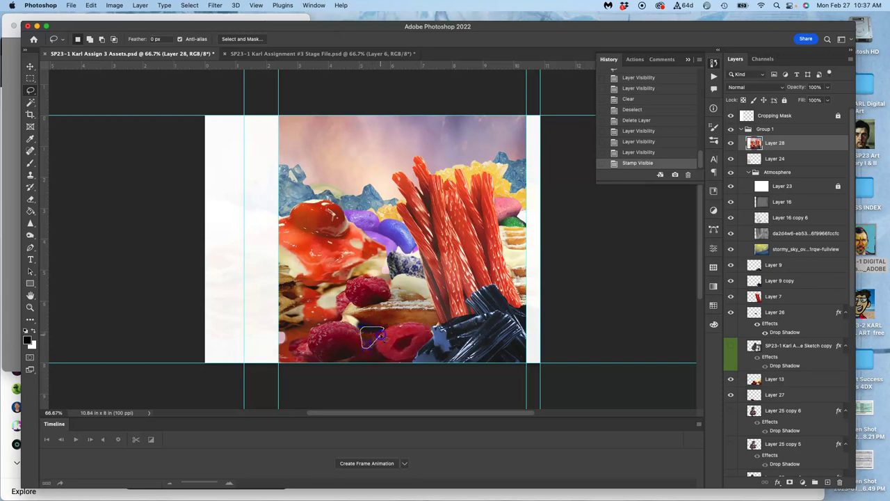
pyautogui.moveTo(382, 338); pyautogui.dragTo(381, 336)
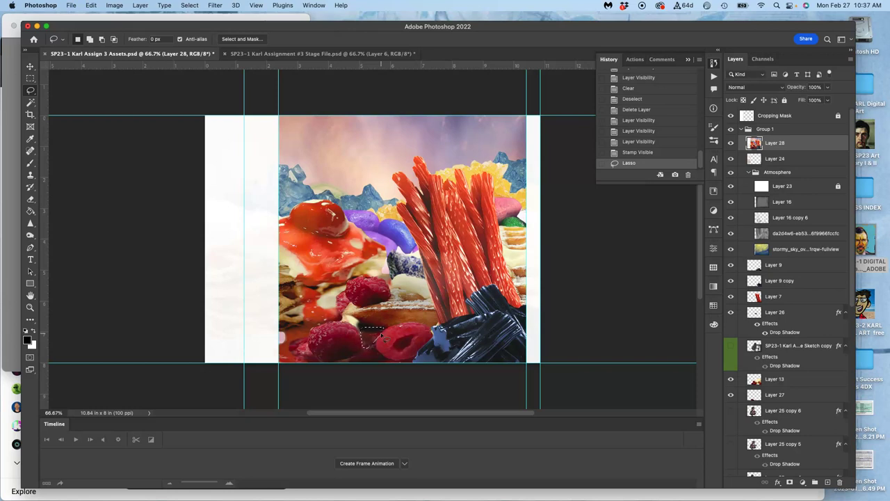
pyautogui.press('super+j')
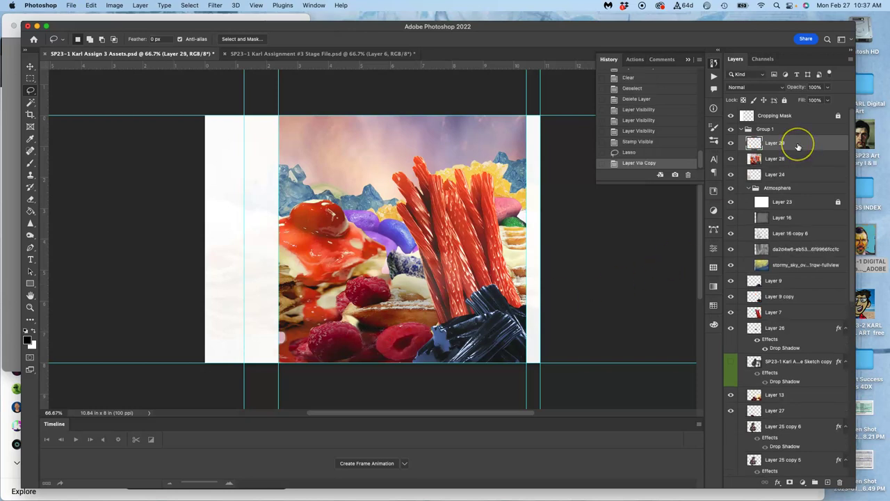
pyautogui.press('super+a')
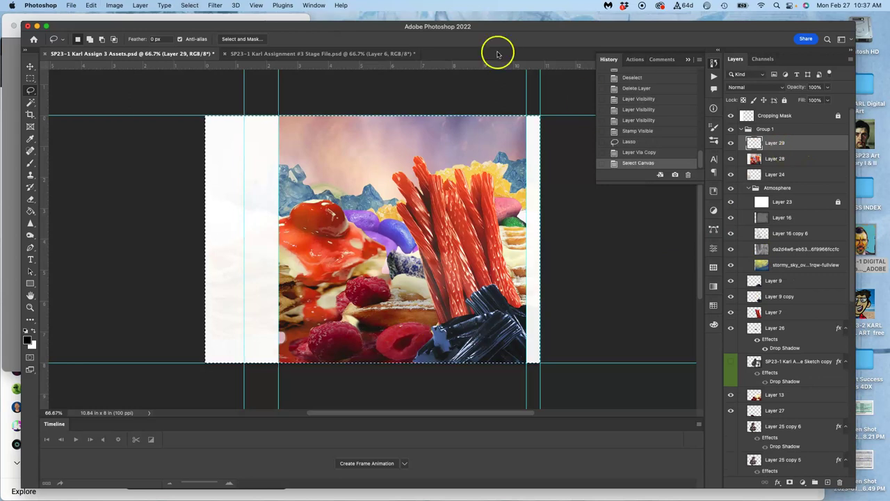
pyautogui.click(340, 56)
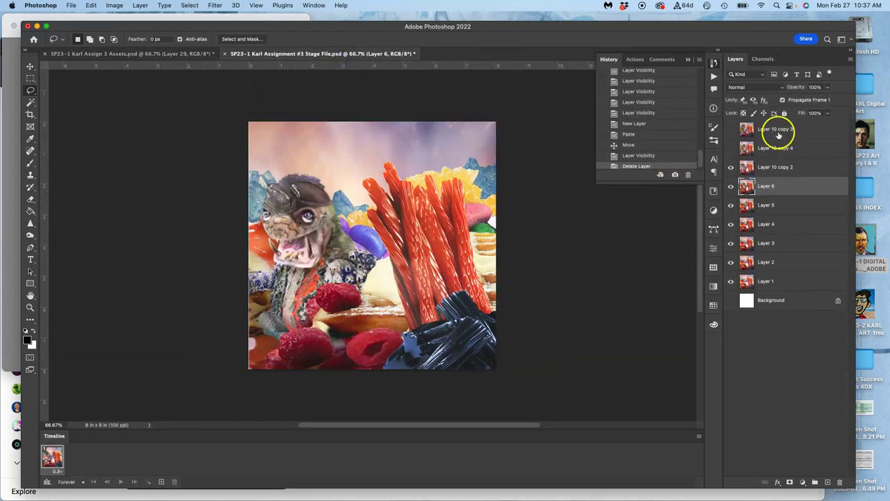
# Step: Paste the copied licorice piece as a new top layer and shift it down and left
pyautogui.click(775, 131)
pyautogui.press('super+v')
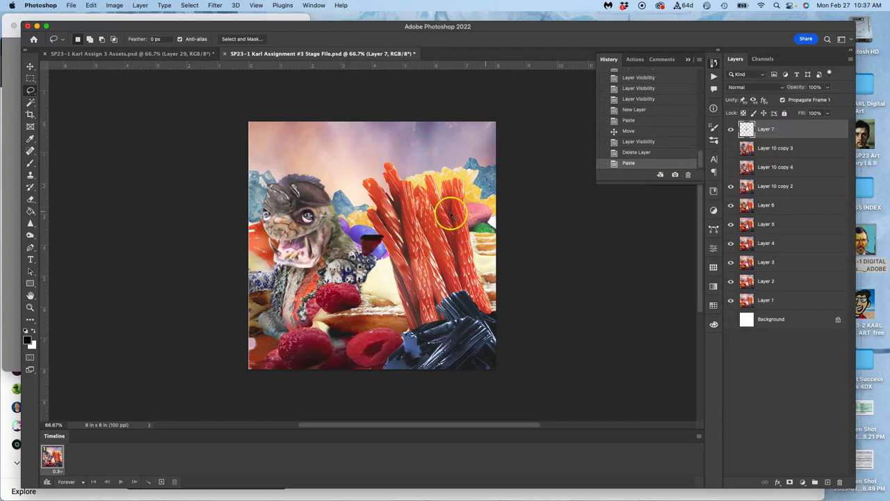
pyautogui.click(30, 66)
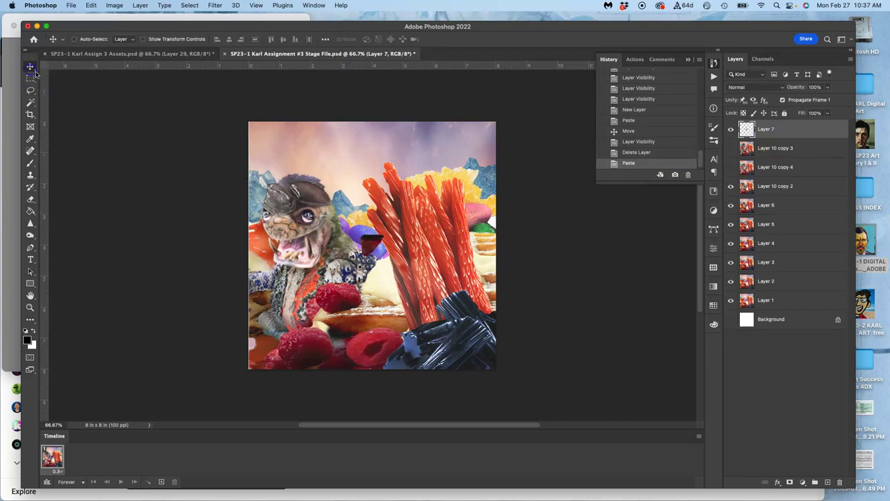
pyautogui.moveTo(369, 240); pyautogui.dragTo(335, 337)
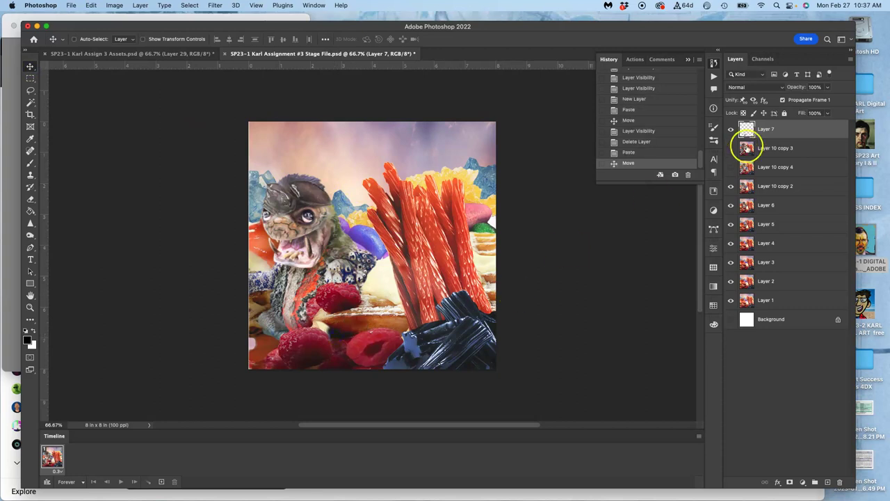
# Step: Duplicate the head Layer 7 and merge Layer 10 copy 2 into Layer 7
pyautogui.press('super+j')
pyautogui.press('super+j')
pyautogui.press('super+j')
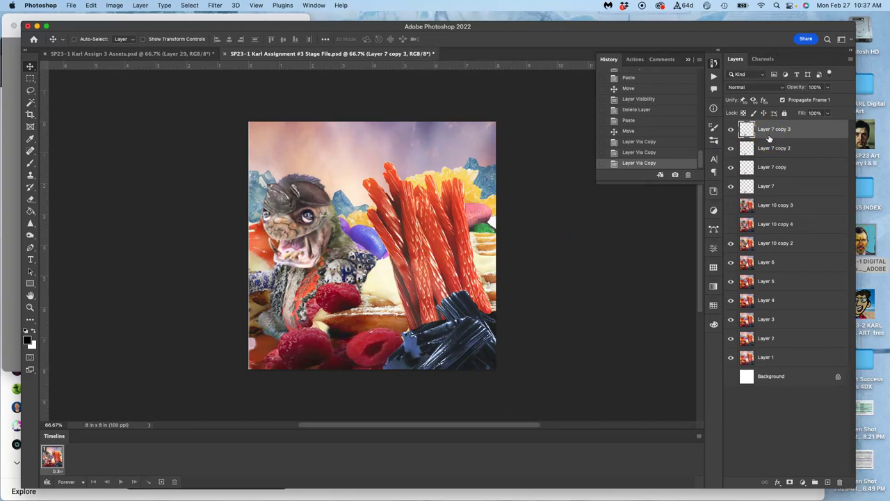
pyautogui.click(730, 148)
pyautogui.click(731, 166)
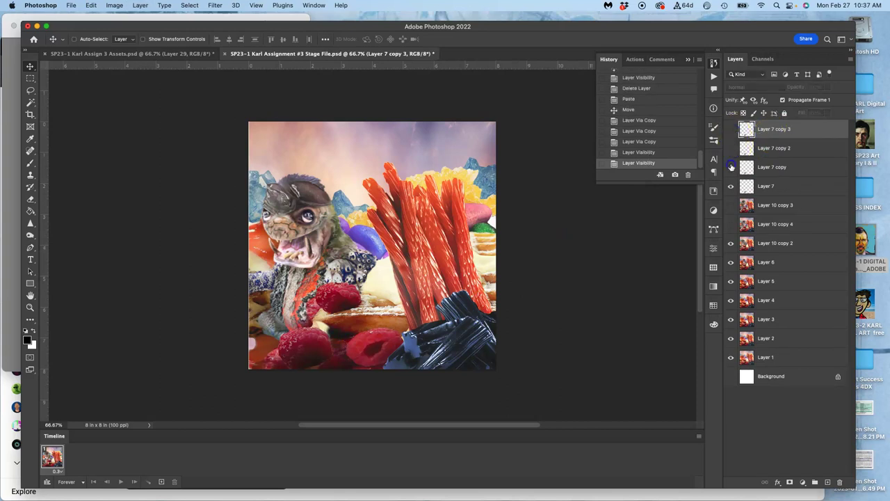
pyautogui.click(731, 186)
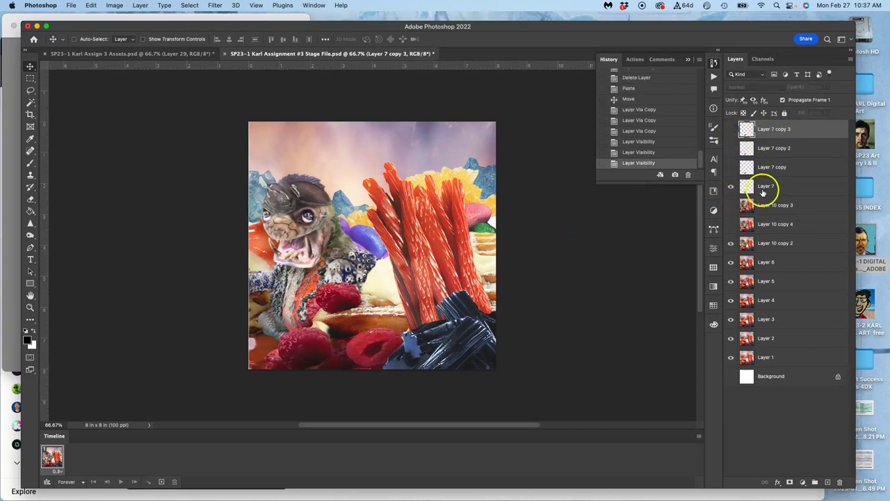
pyautogui.moveTo(767, 189); pyautogui.dragTo(763, 233)
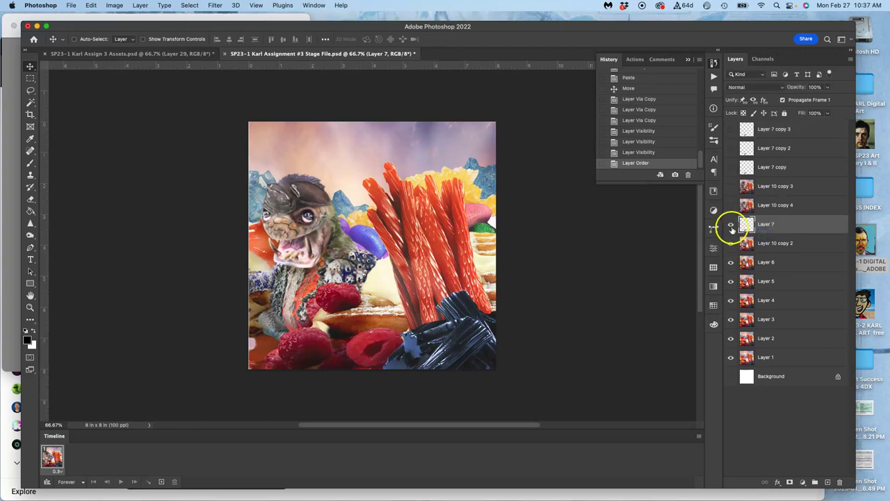
pyautogui.click(731, 243)
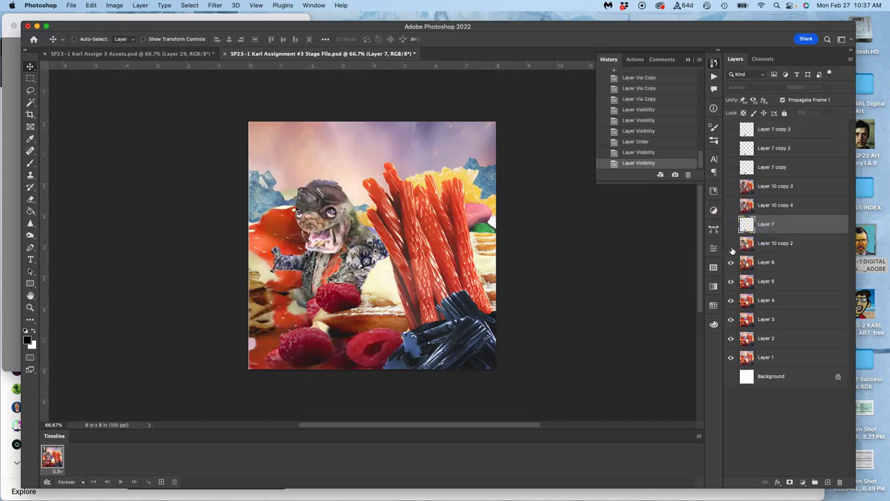
pyautogui.click(731, 245)
pyautogui.click(731, 228)
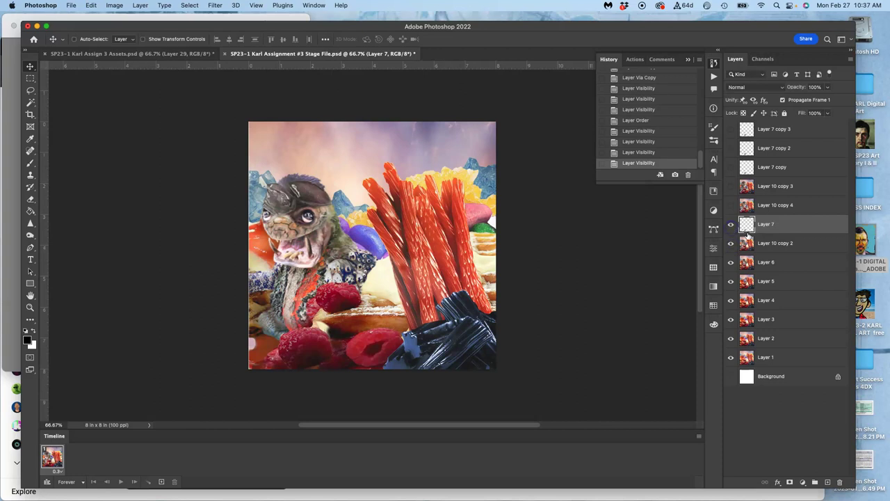
pyautogui.click(761, 243)
pyautogui.hotkey('ctrl', 'e')
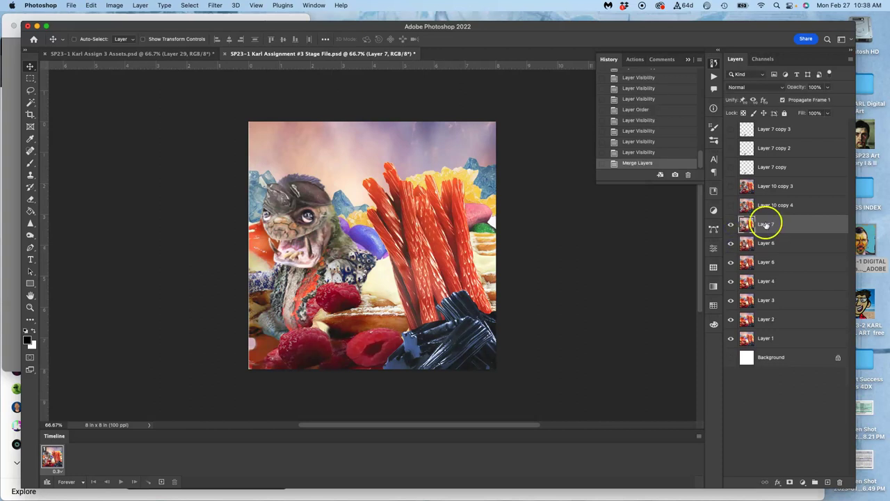
# Step: Merge Layer 10 copy 4 into Layer 7 copy
pyautogui.click(731, 206)
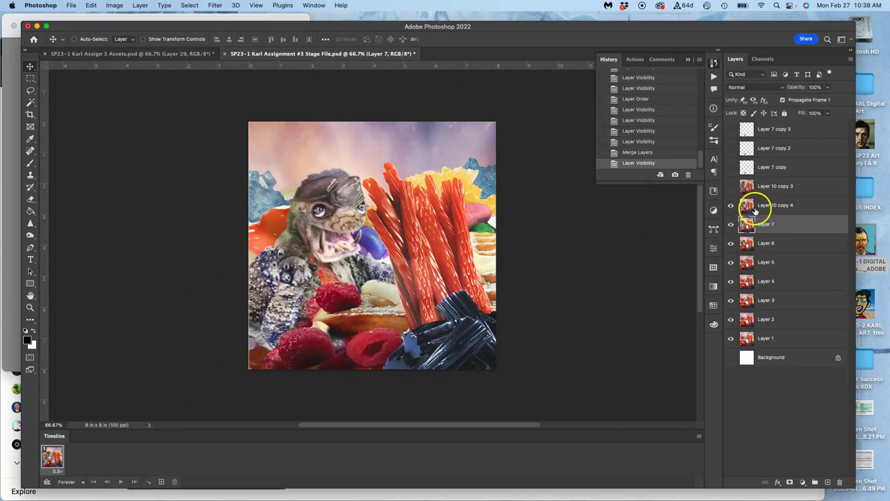
pyautogui.moveTo(755, 209); pyautogui.dragTo(755, 187)
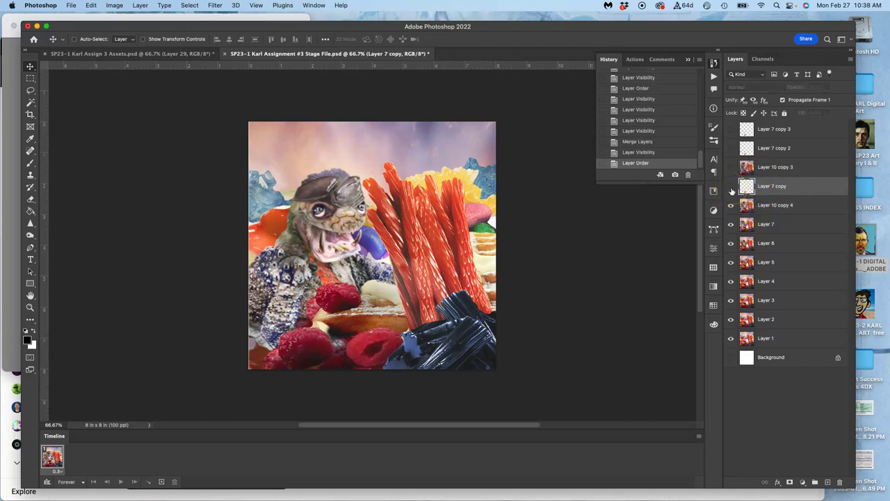
pyautogui.click(731, 187)
pyautogui.click(751, 196)
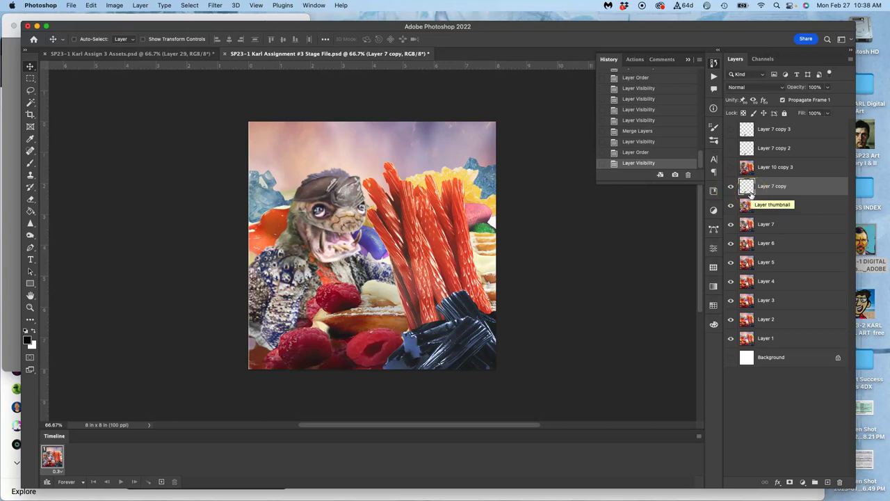
pyautogui.keyDown('shift'); pyautogui.click(762, 206); pyautogui.keyUp('shift')
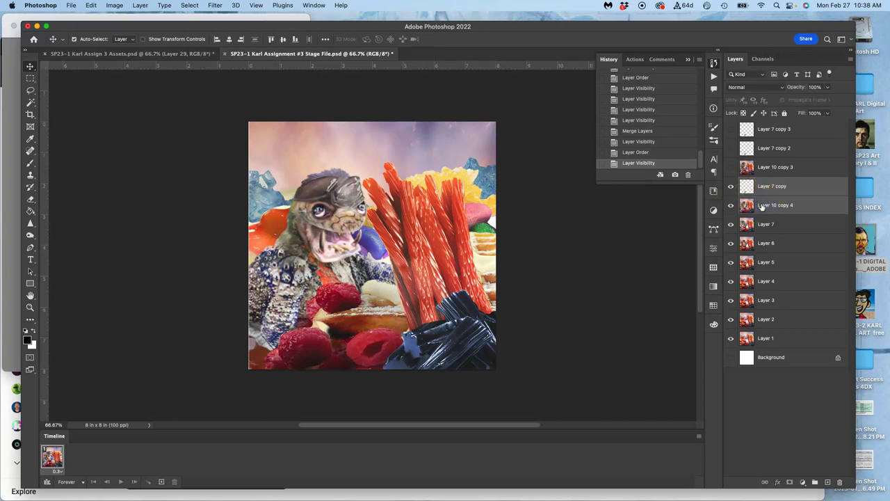
pyautogui.press('super+e')
# Step: Merge Layer 10 copy 3 into Layer 7 copy 2
pyautogui.click(731, 186)
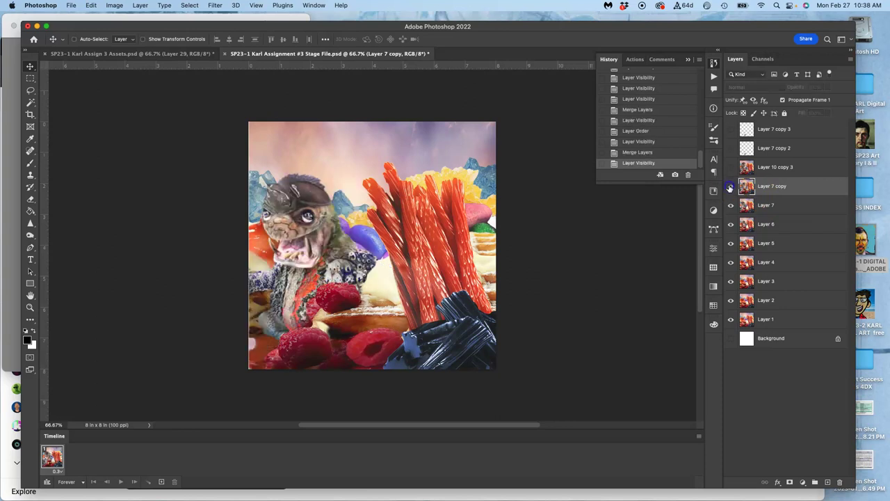
pyautogui.click(731, 186)
pyautogui.click(731, 168)
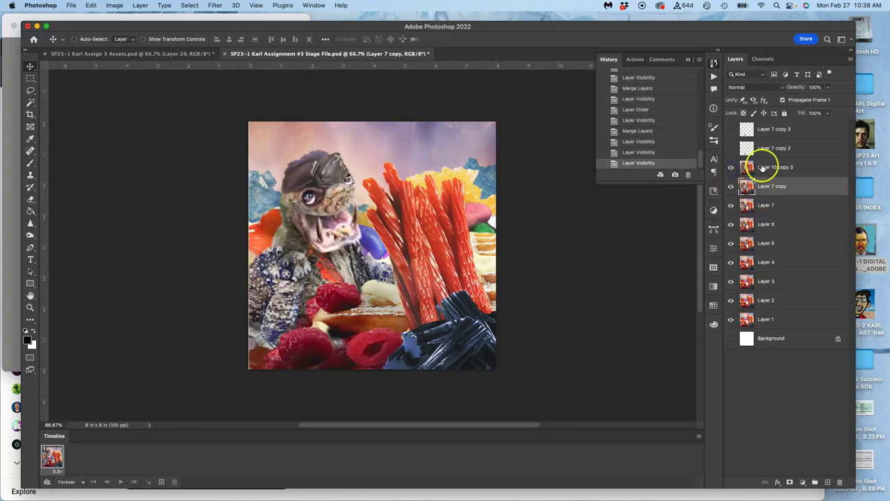
pyautogui.click(763, 168)
pyautogui.click(731, 148)
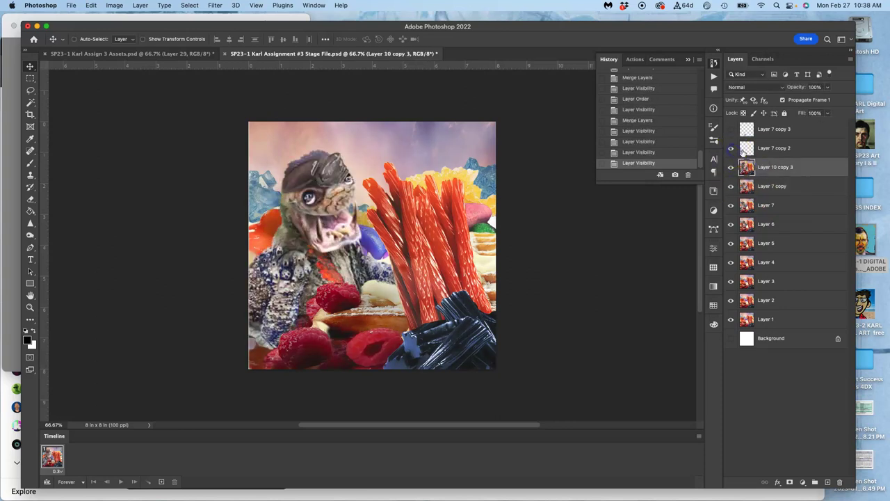
pyautogui.click(764, 150)
pyautogui.click(764, 153)
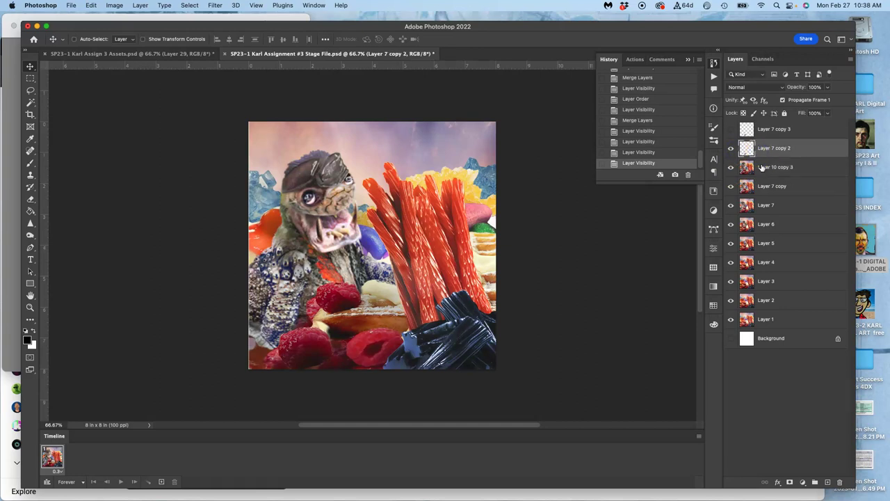
pyautogui.keyDown('shift'); pyautogui.click(763, 167); pyautogui.keyUp('shift')
pyautogui.press('super+e')
# Step: Delete the empty Layer 7 copy 3 and save the file
pyautogui.click(771, 131)
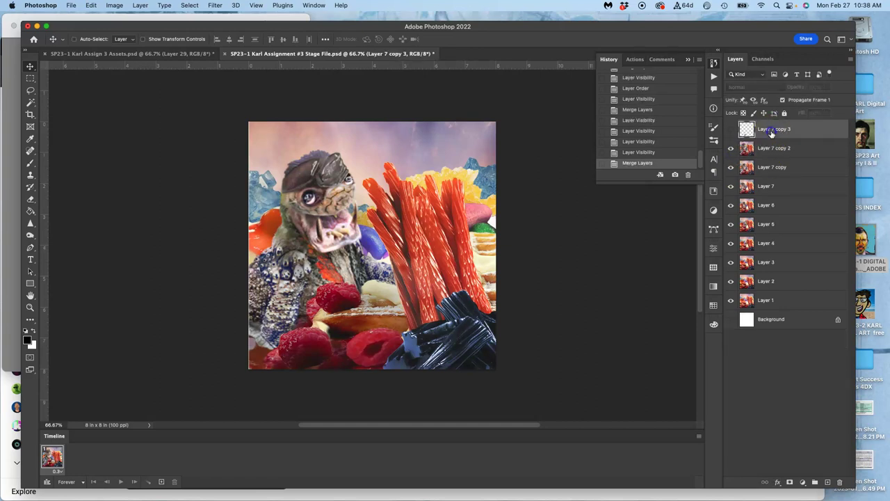
pyautogui.press('Delete')
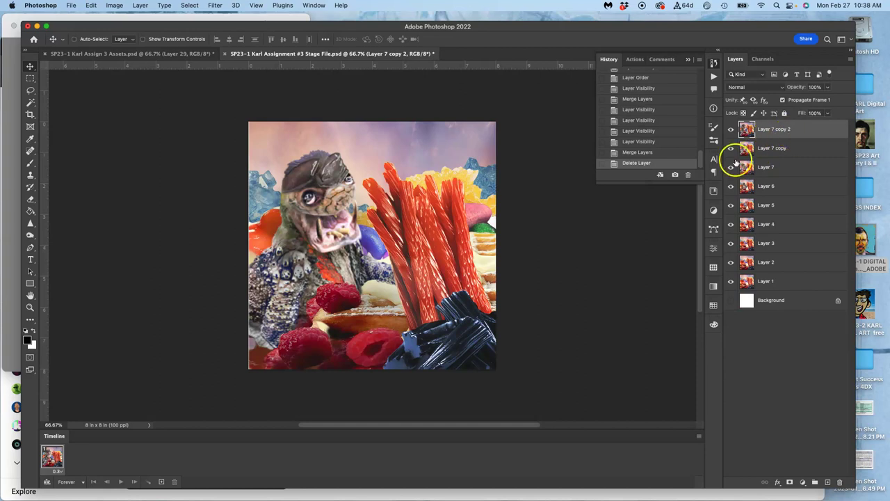
pyautogui.press('super+s')
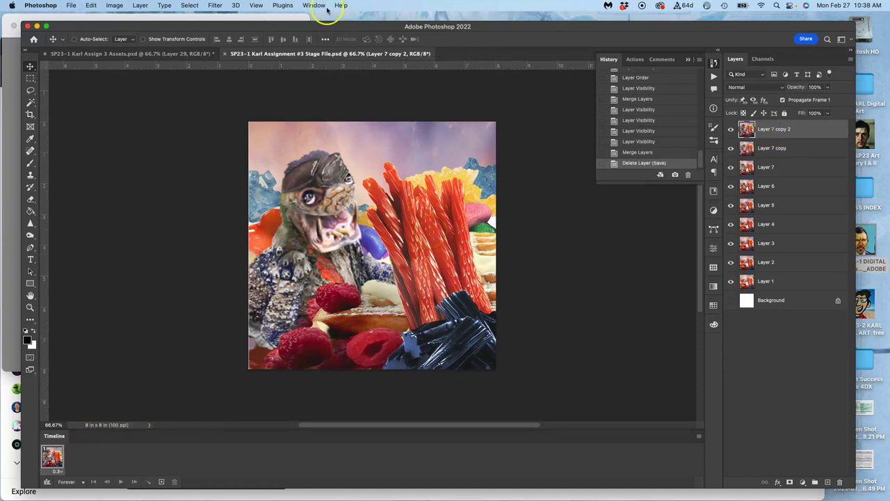
# Step: Make one animation frame per layer with Make Frames From Layers
pyautogui.click(314, 5)
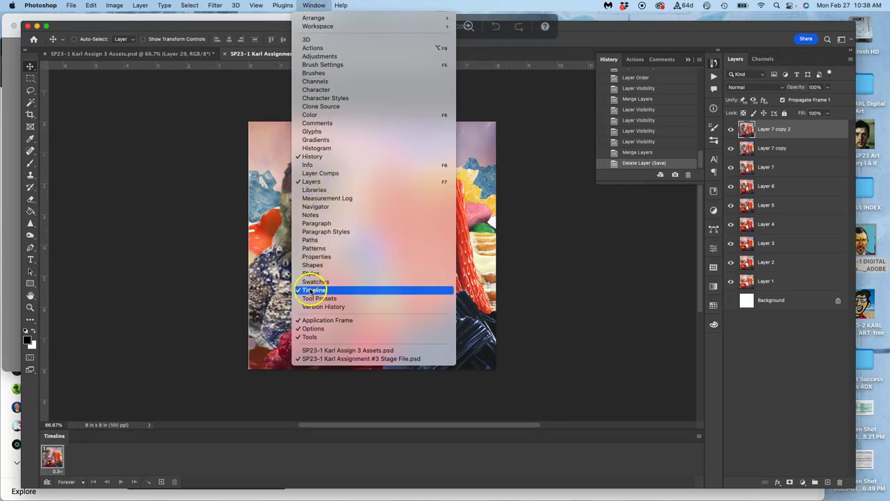
pyautogui.click(150, 457)
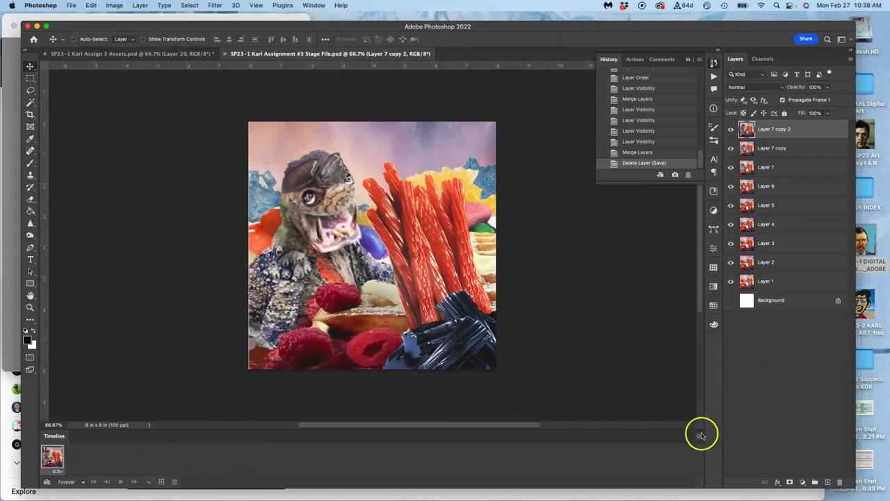
pyautogui.click(700, 437)
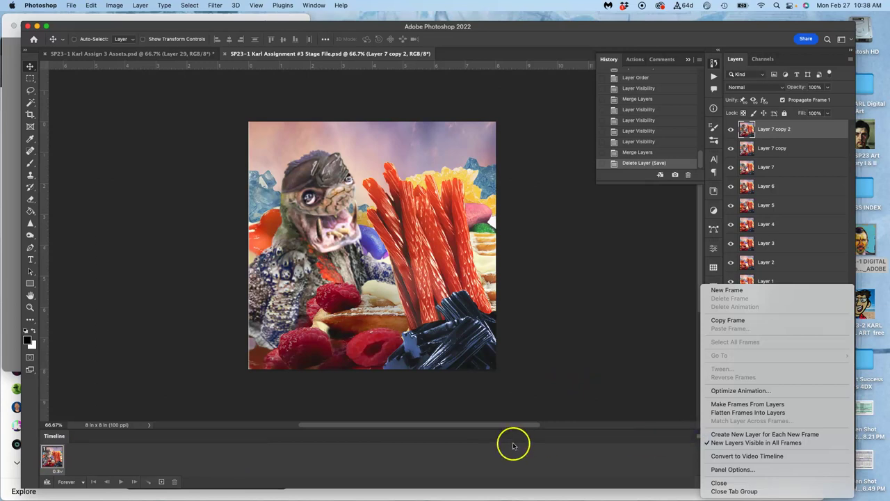
pyautogui.click(734, 405)
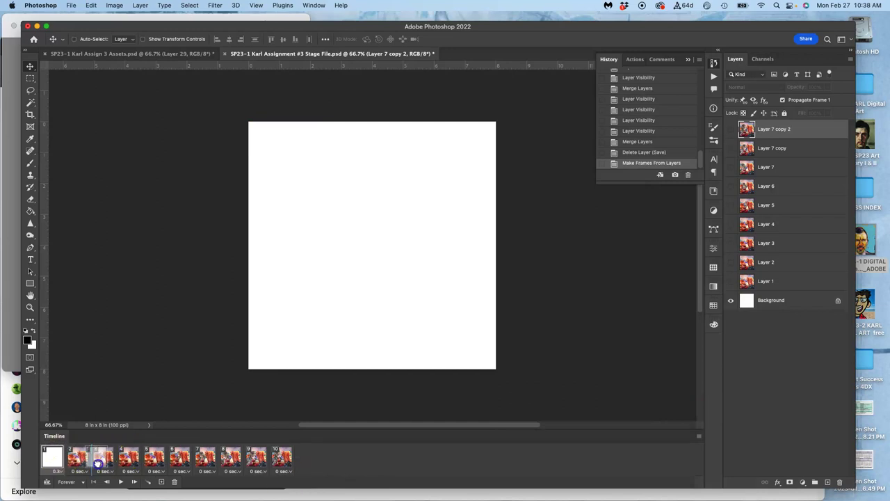
# Step: Delete the blank first frame and give all nine frames a 0.3-second delay
pyautogui.click(175, 482)
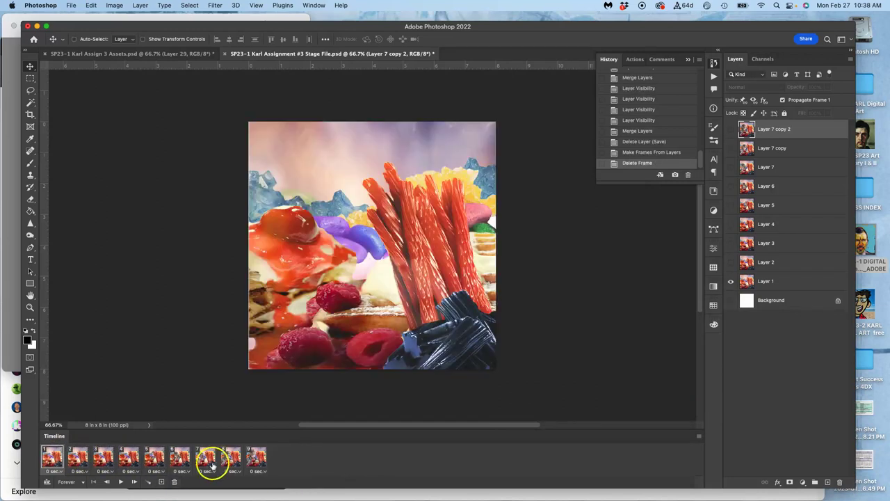
pyautogui.moveTo(233, 465); pyautogui.dragTo(257, 456)
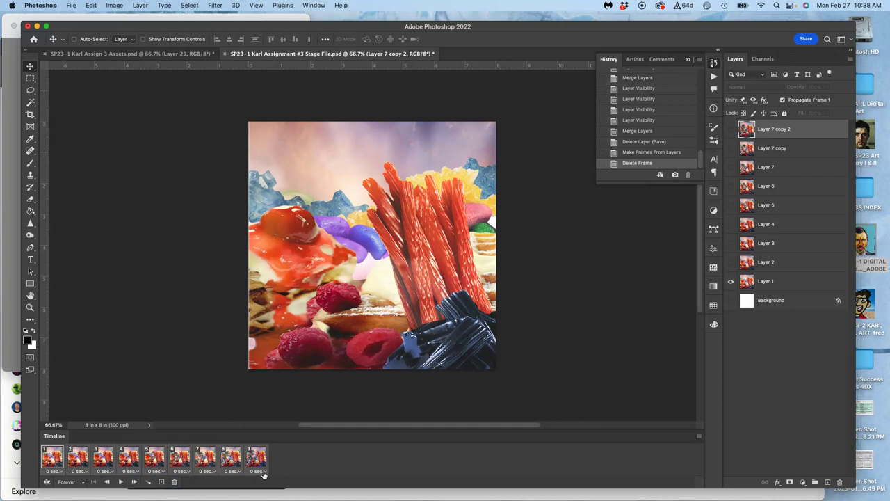
pyautogui.click(262, 472)
pyautogui.click(263, 460)
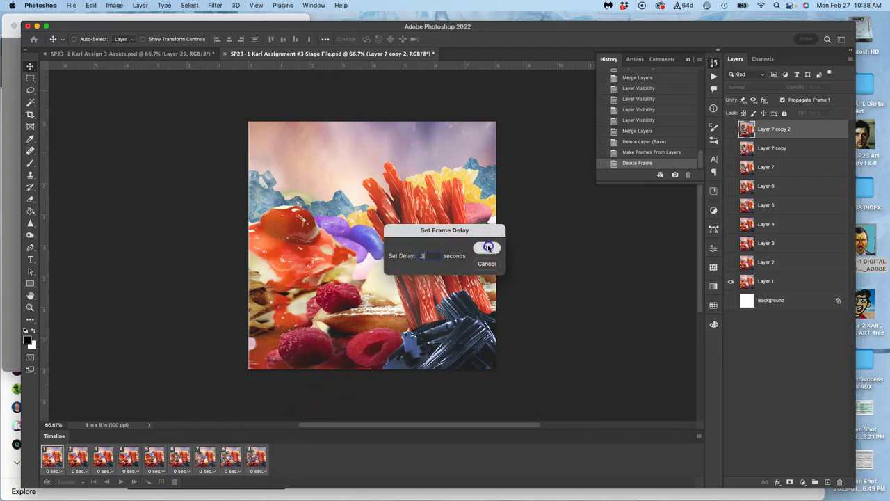
pyautogui.click(487, 248)
# Step: Play the animation and step through frames 1, 2, 3, 4 and 9 to review it
pyautogui.click(124, 481)
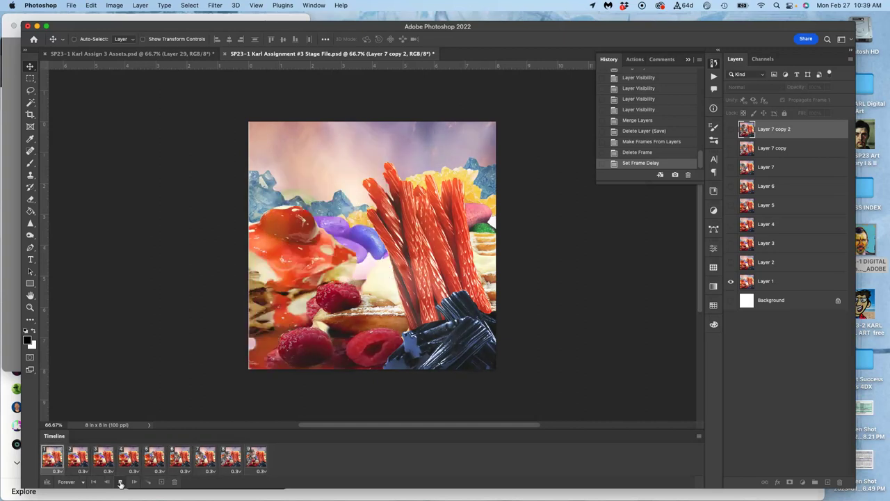
pyautogui.click(115, 480)
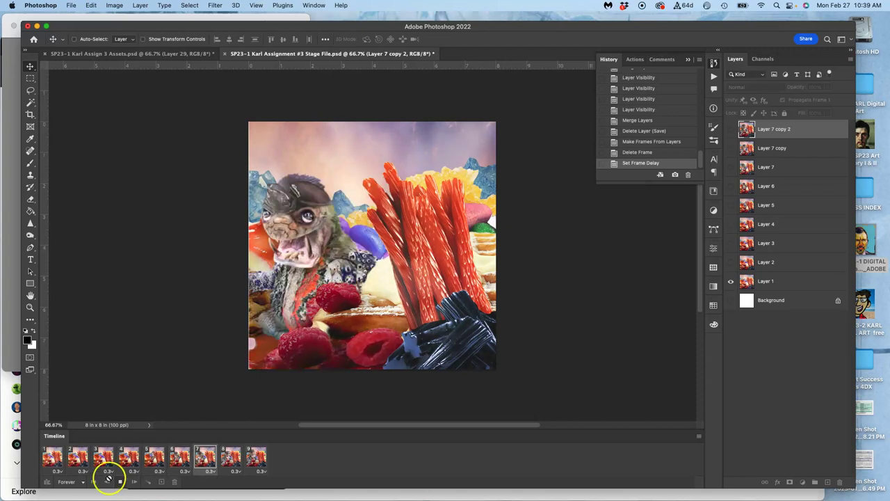
pyautogui.click(66, 468)
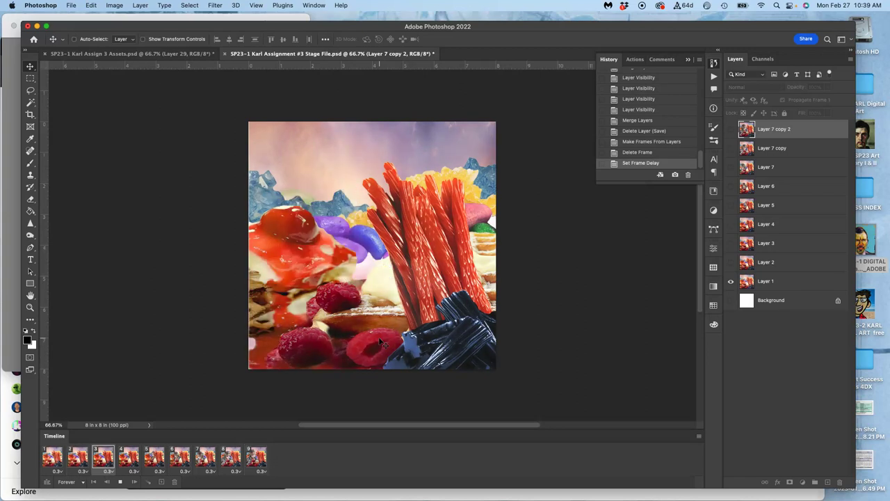
pyautogui.click(281, 351)
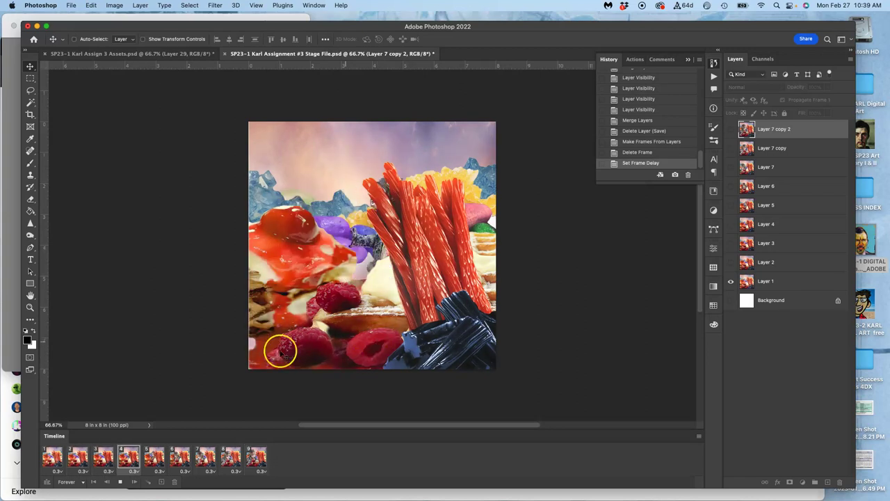
pyautogui.click(121, 481)
pyautogui.click(247, 454)
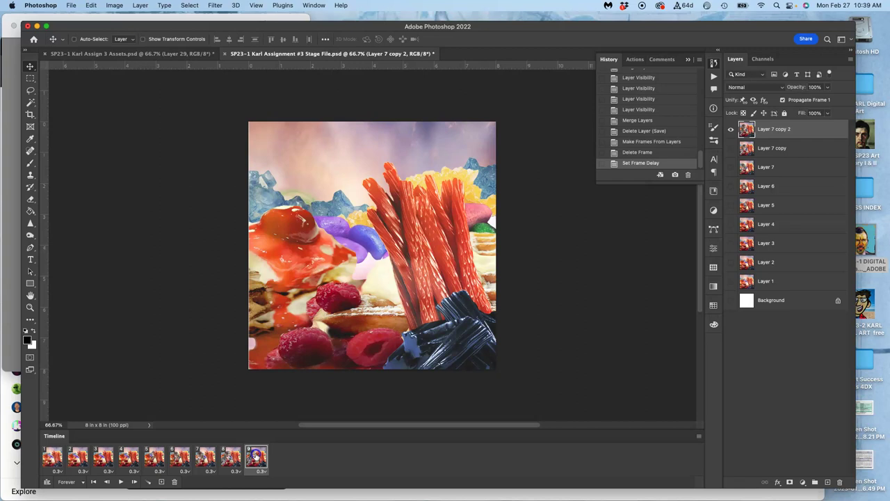
pyautogui.click(53, 458)
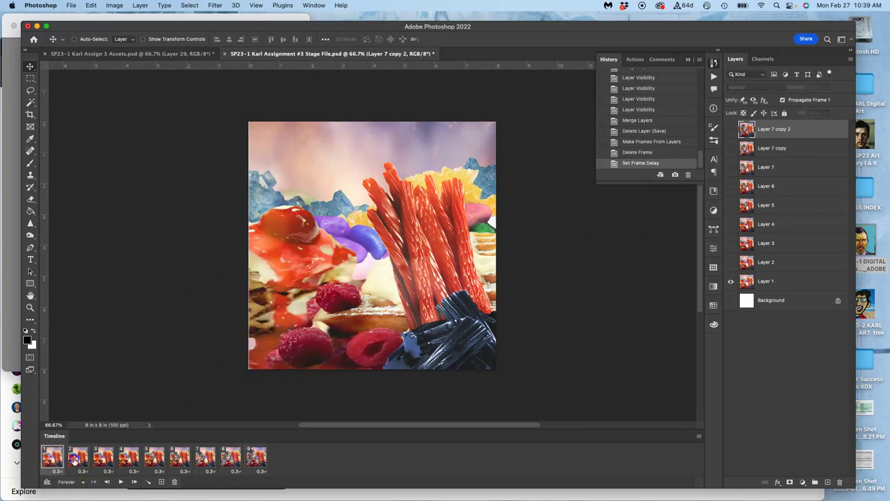
pyautogui.click(103, 458)
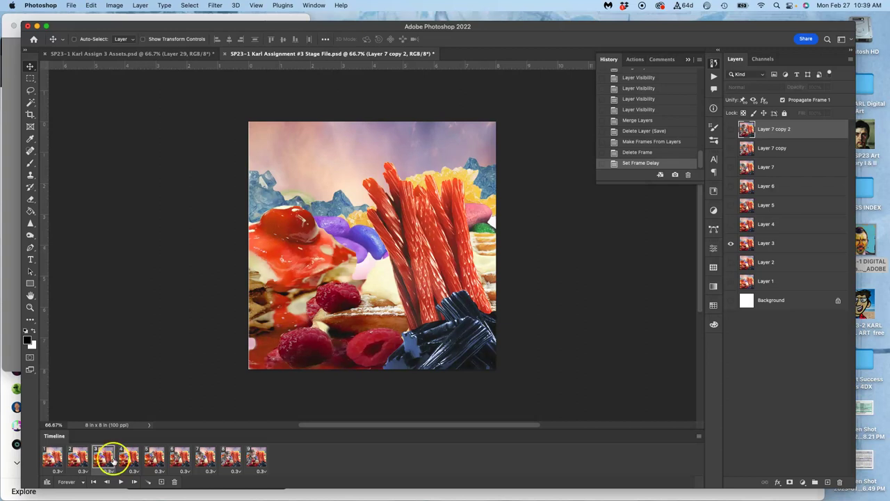
pyautogui.click(128, 458)
pyautogui.click(51, 458)
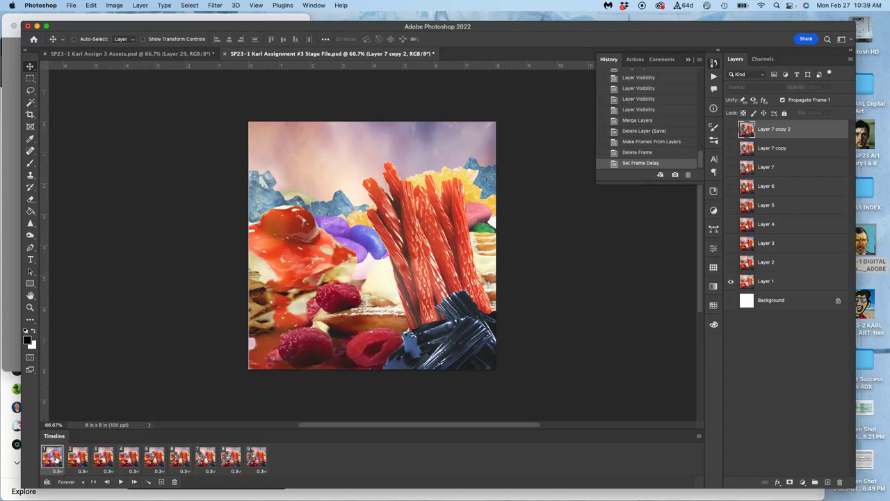
pyautogui.click(77, 457)
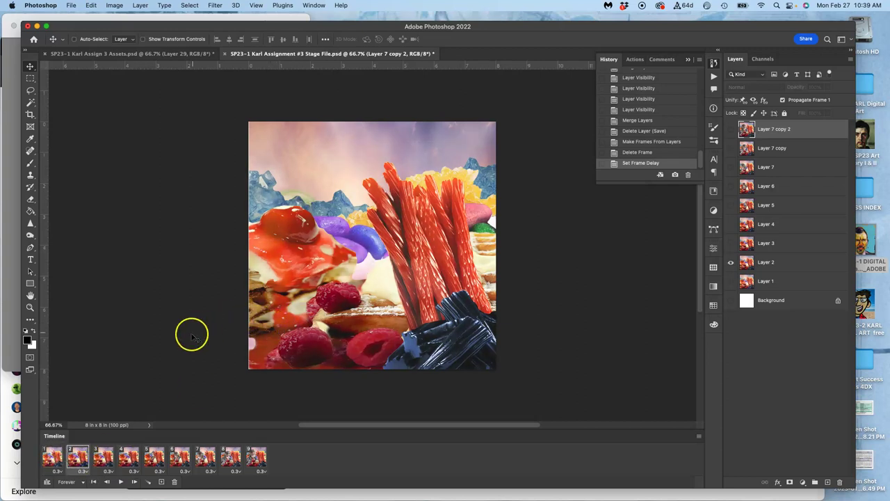
pyautogui.click(54, 456)
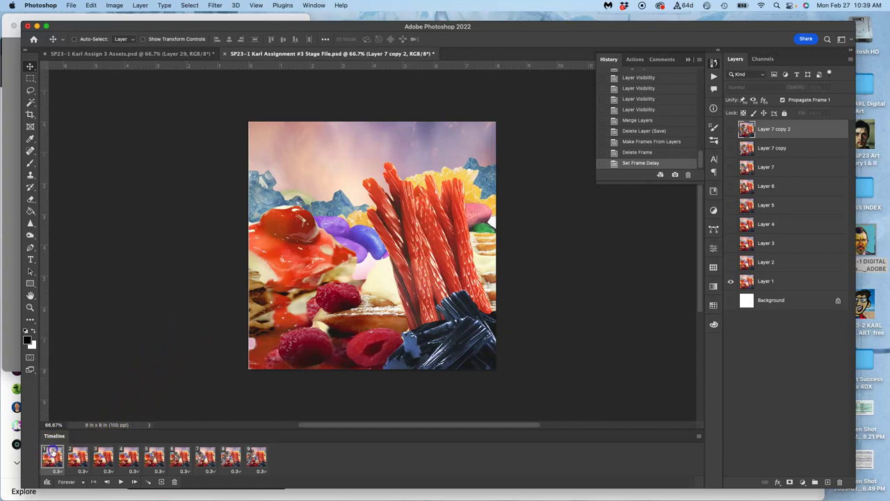
# Step: Delete the eight extra frames, save, and make the Layer 7 copy 2 lizard visible
pyautogui.keyDown('shift'); pyautogui.click(259, 456); pyautogui.keyUp('shift')
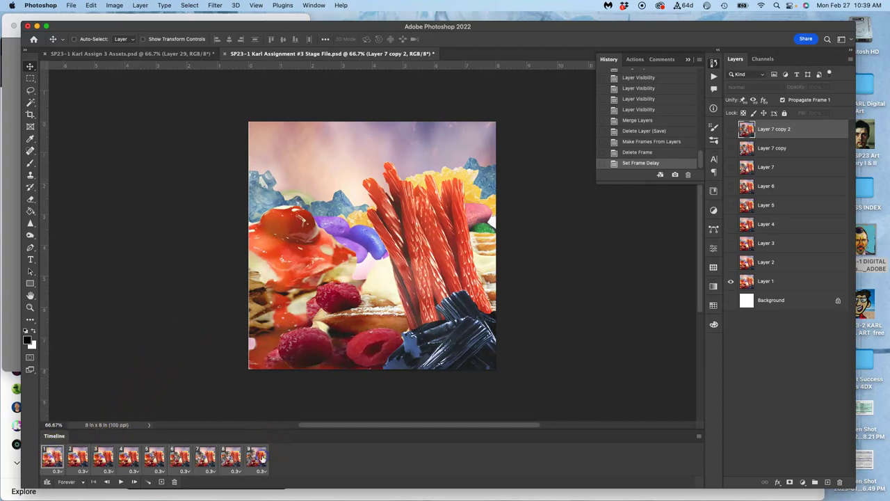
pyautogui.click(174, 481)
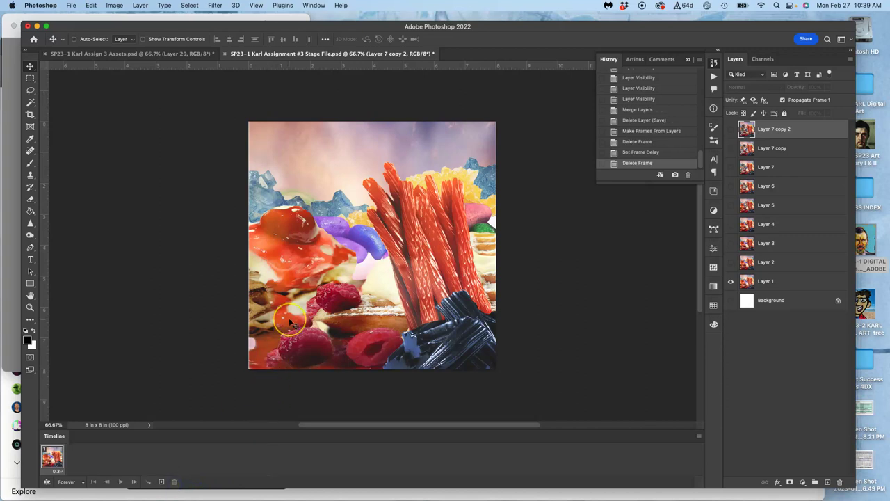
pyautogui.press('super+s')
pyautogui.click(731, 130)
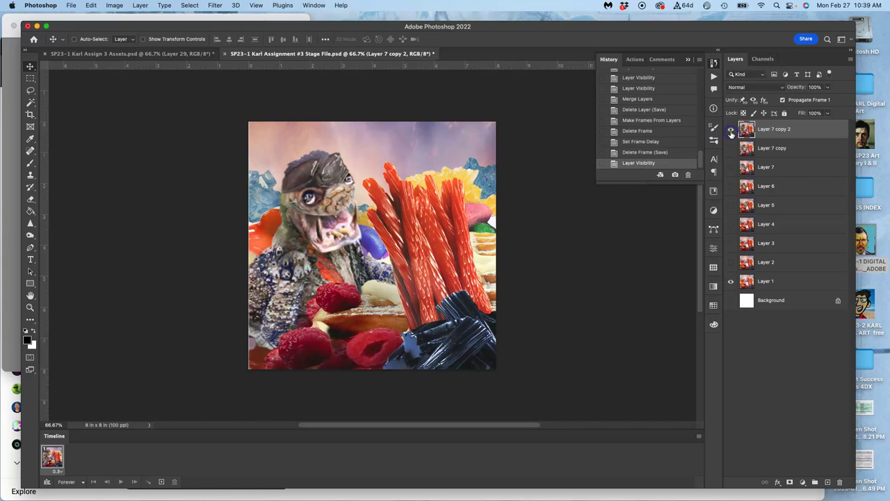
# Step: In the Assets file, clear and delete Layer 28
pyautogui.click(158, 54)
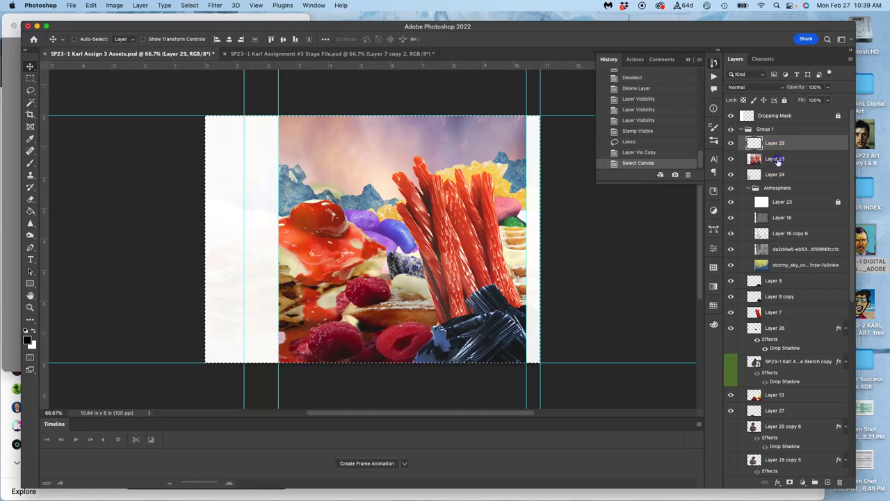
pyautogui.click(778, 159)
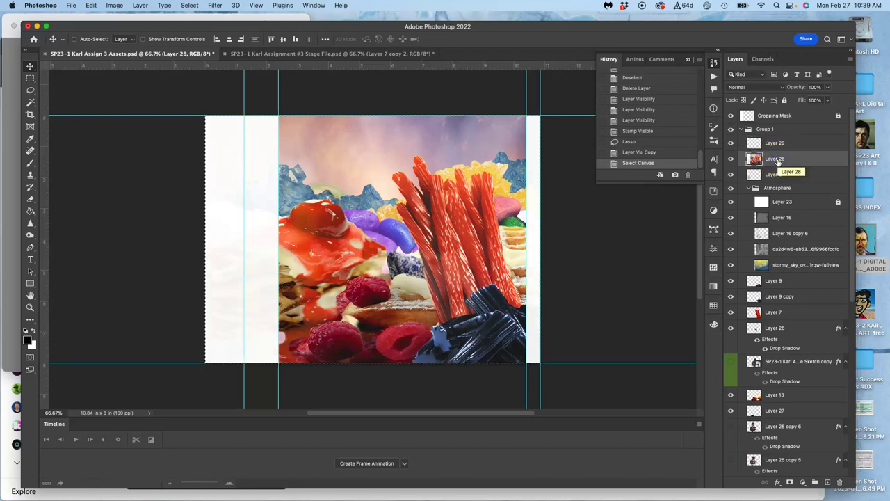
pyautogui.press('Delete')
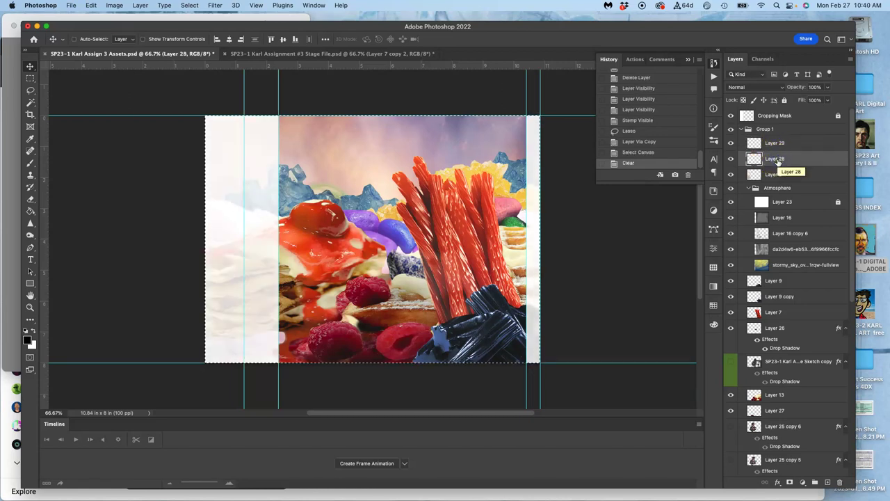
pyautogui.press('super+d')
pyautogui.press('BackSpace')
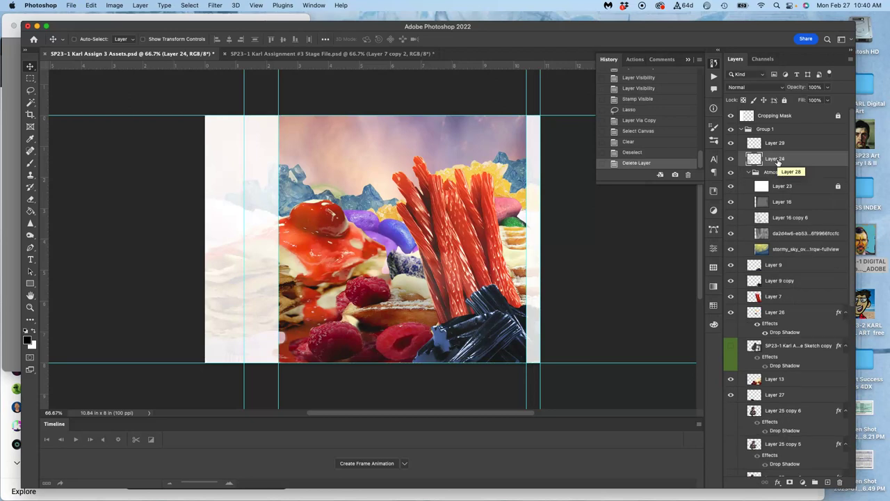
# Step: Check Layers 24, 29 and the Sketch copy creature by toggling their visibility
pyautogui.click(731, 159)
pyautogui.click(731, 160)
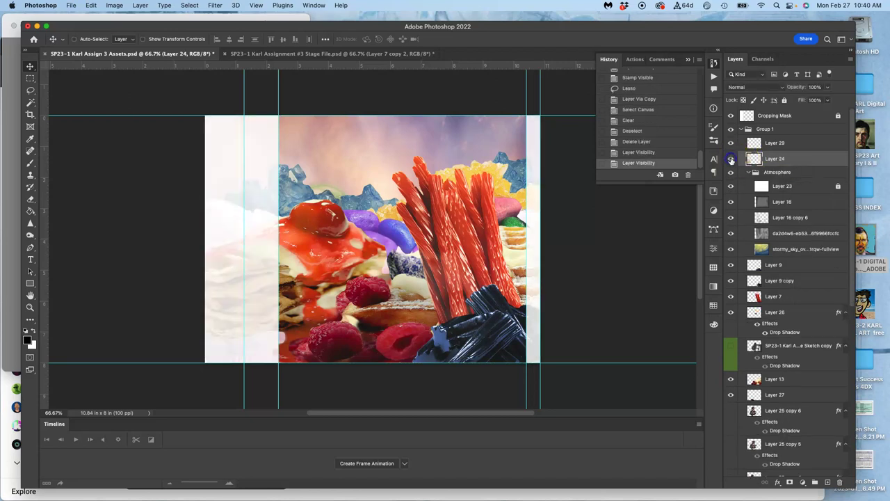
pyautogui.click(731, 142)
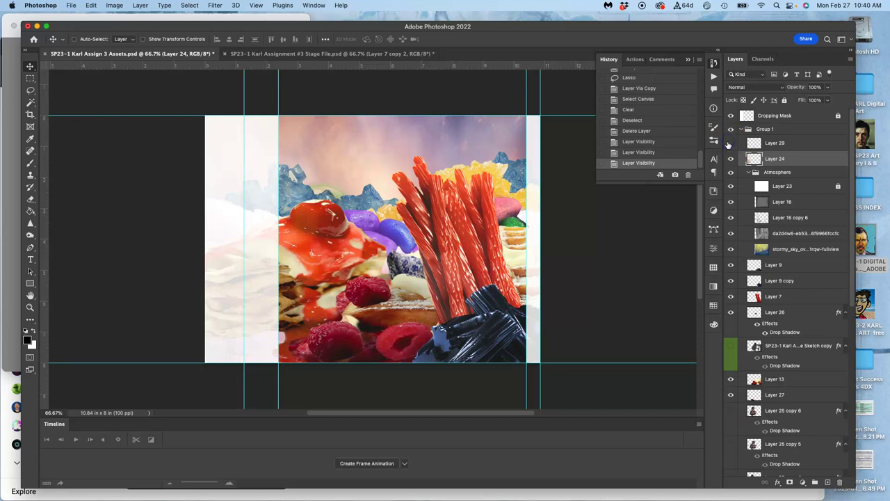
pyautogui.click(730, 143)
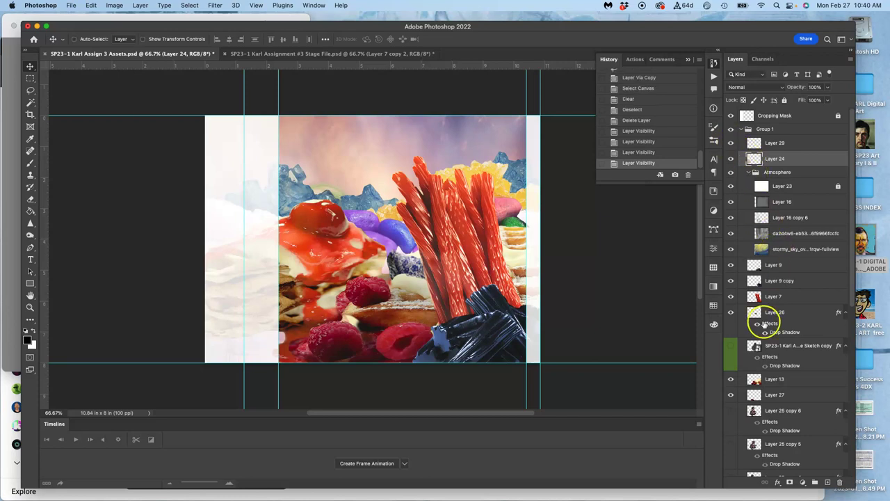
pyautogui.click(730, 347)
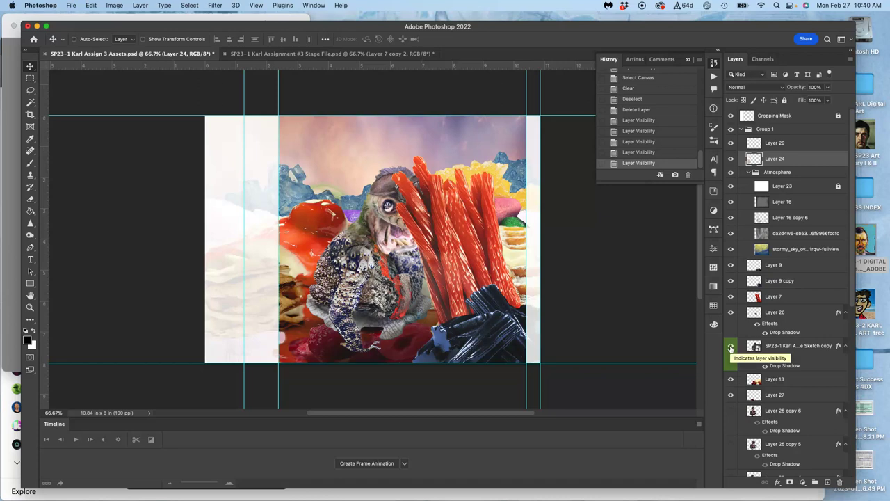
pyautogui.click(742, 348)
pyautogui.press('super+z')
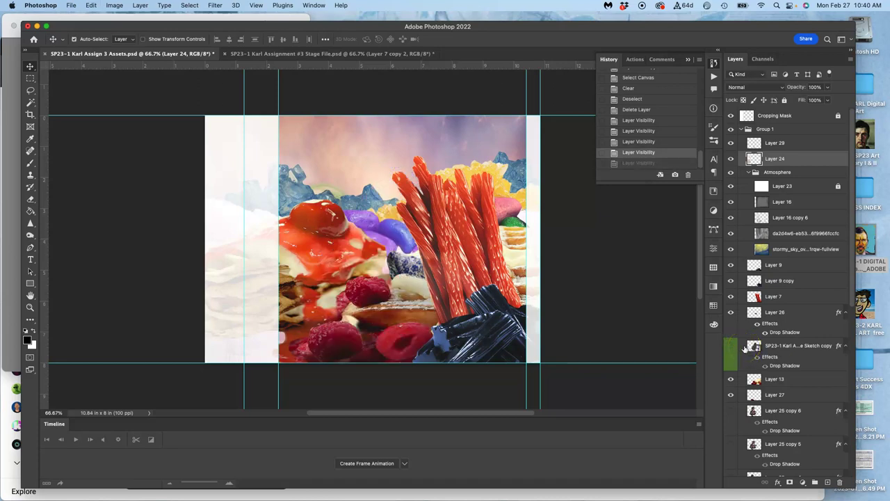
pyautogui.press('super+z')
pyautogui.press('super+z')
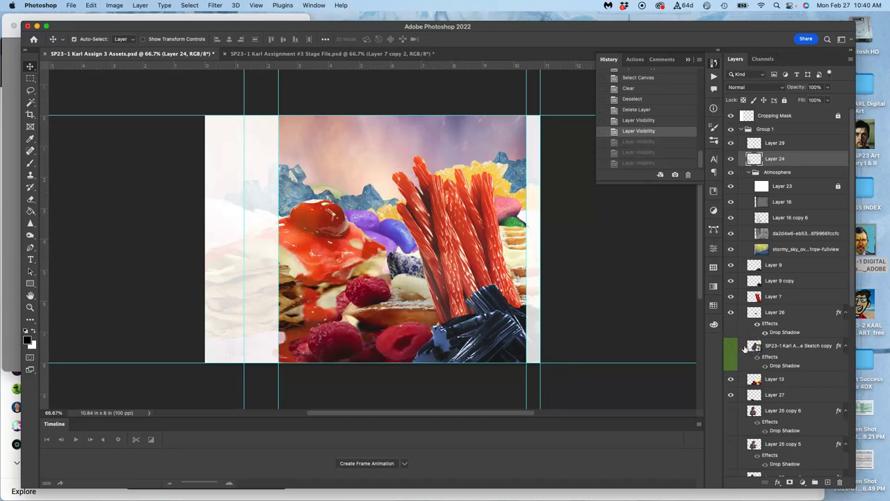
pyautogui.click(733, 348)
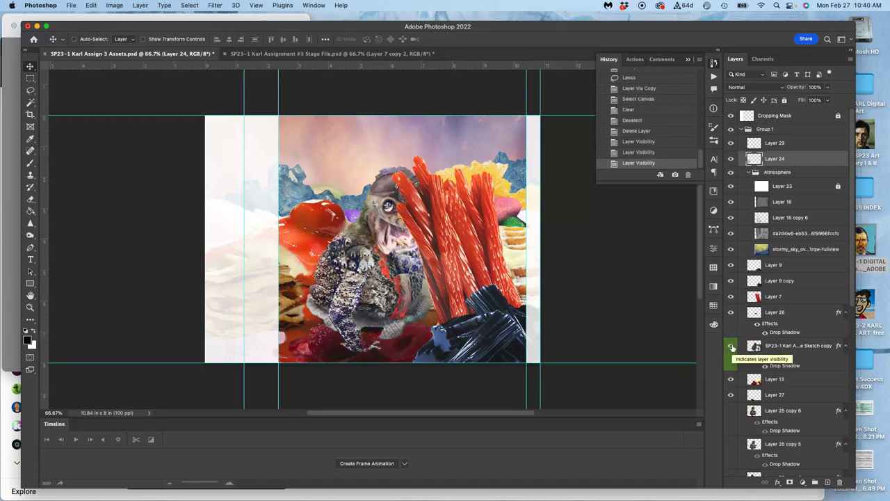
# Step: Undo back to before Layer 28 was cleared
pyautogui.keyDown('super'); pyautogui.click(754, 265); pyautogui.keyUp('super')
pyautogui.press('super+z')
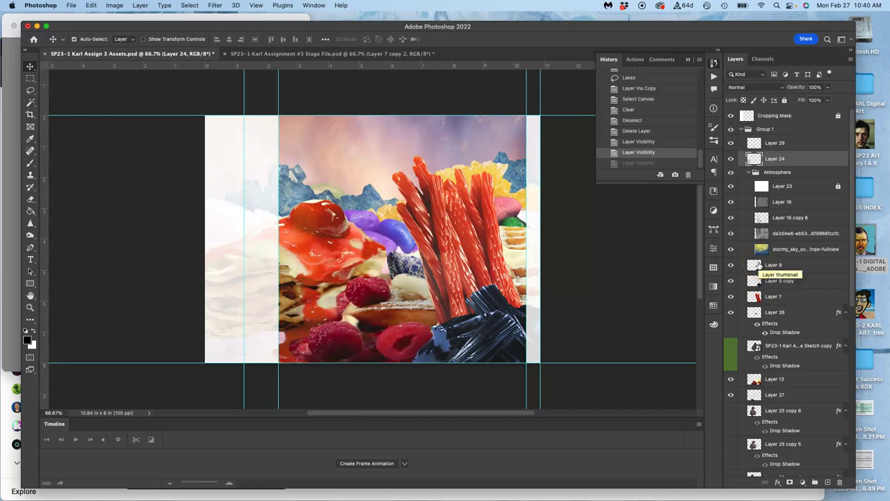
pyautogui.press('super+z')
pyautogui.press('super+z')
pyautogui.press('super+z')
pyautogui.press('super+z')
pyautogui.press('super+z')
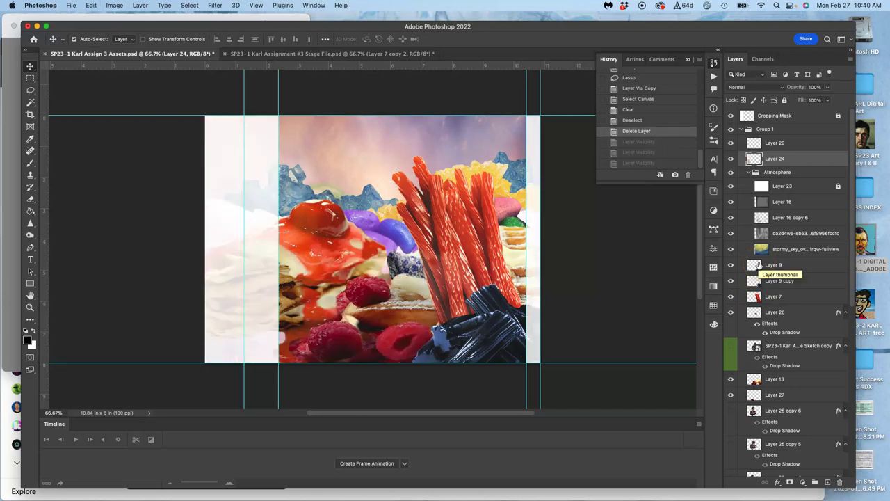
pyautogui.press('super+z')
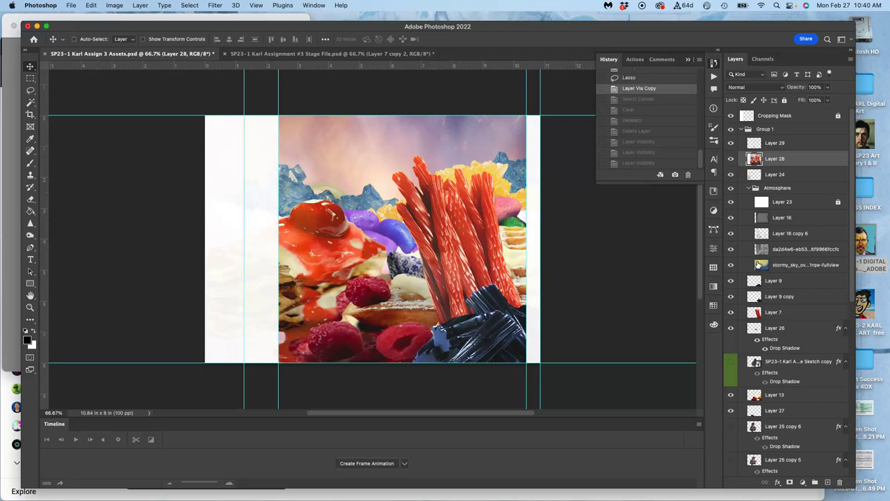
# Step: Hide the layer covering the left clouds and delete Layer 28 again
pyautogui.click(731, 158)
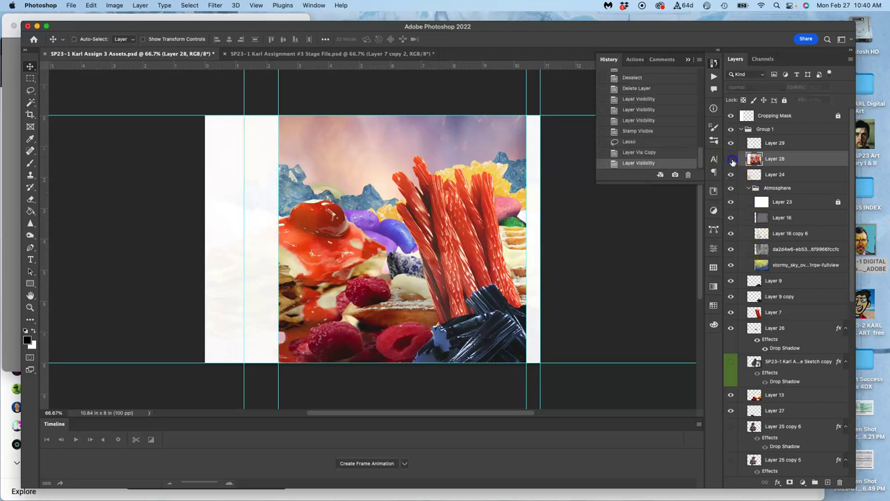
pyautogui.click(731, 363)
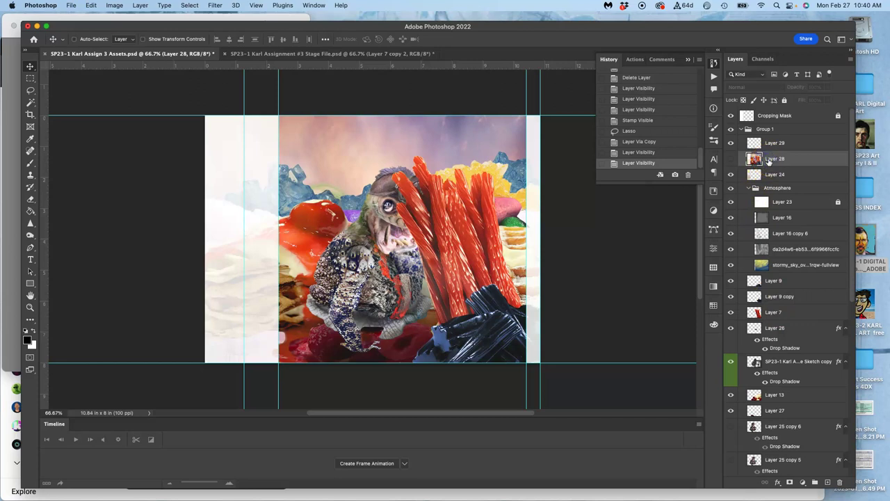
pyautogui.press('Delete')
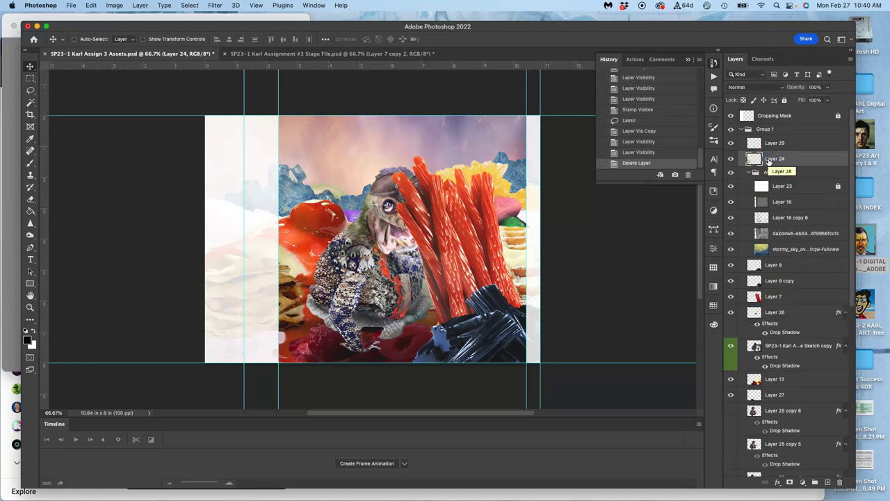
pyautogui.click(731, 347)
# Step: Show the open-mouthed Layer 25 copy 6 lizard
pyautogui.scroll(-1, 737, 414)
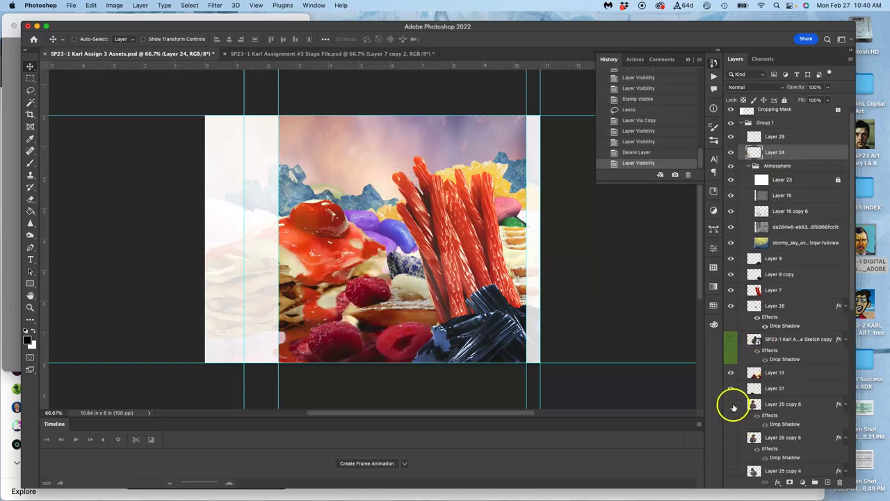
pyautogui.click(732, 405)
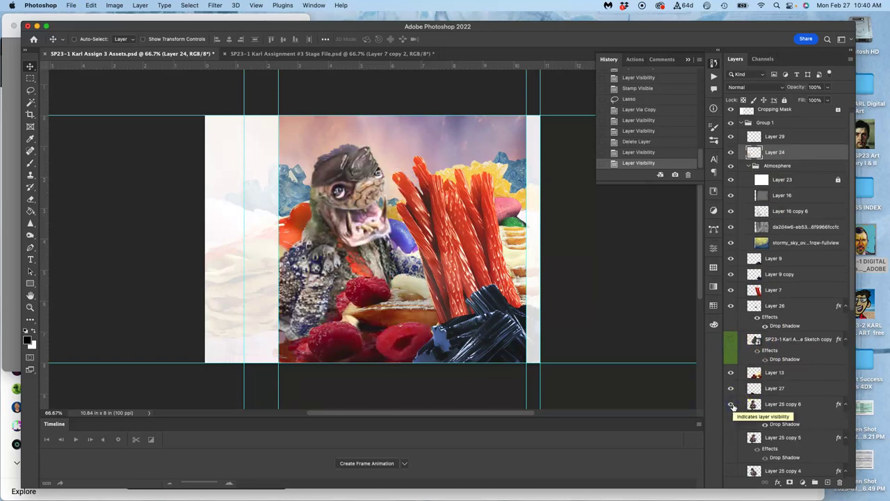
pyautogui.click(731, 406)
pyautogui.click(731, 405)
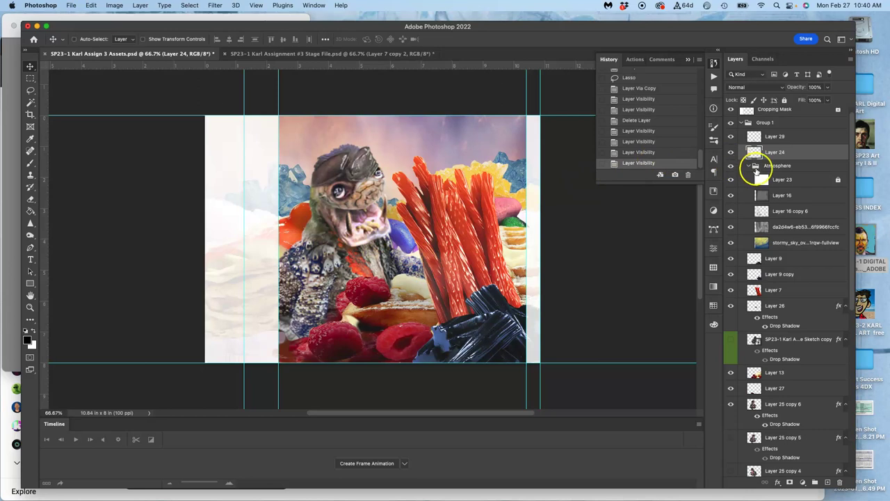
# Step: Lower the Atmosphere group's opacity to 61% and bring up the storyboard sketch
pyautogui.scroll(1, 756, 171)
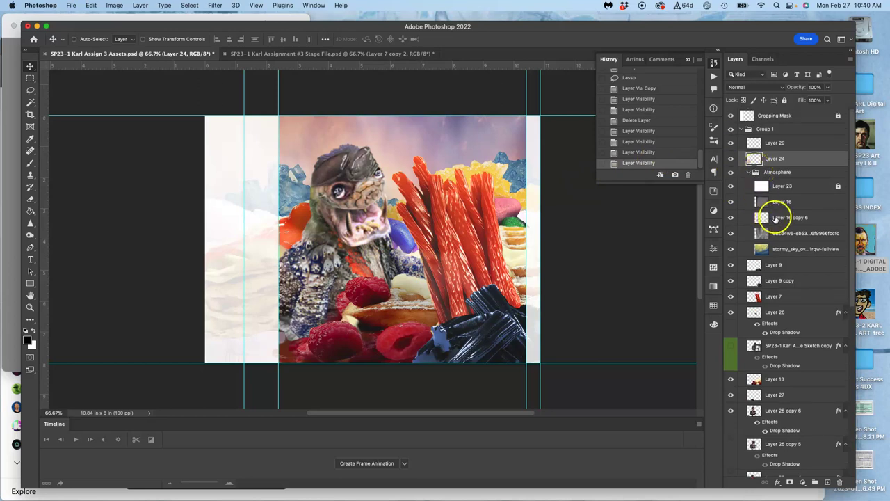
pyautogui.click(781, 174)
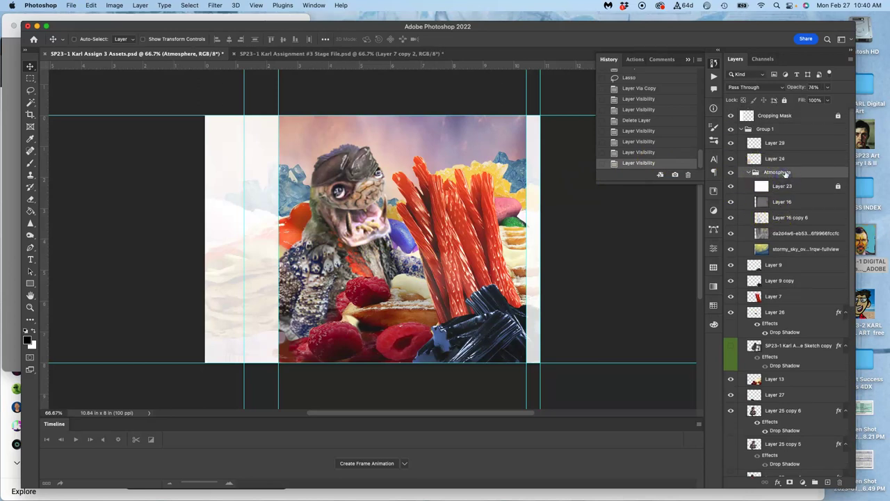
pyautogui.click(827, 88)
pyautogui.moveTo(824, 101); pyautogui.dragTo(822, 101)
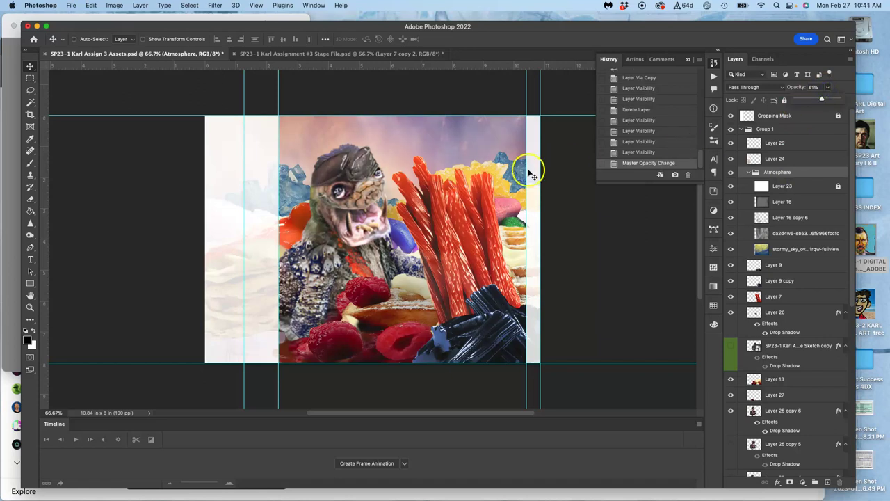
pyautogui.click(12, 117)
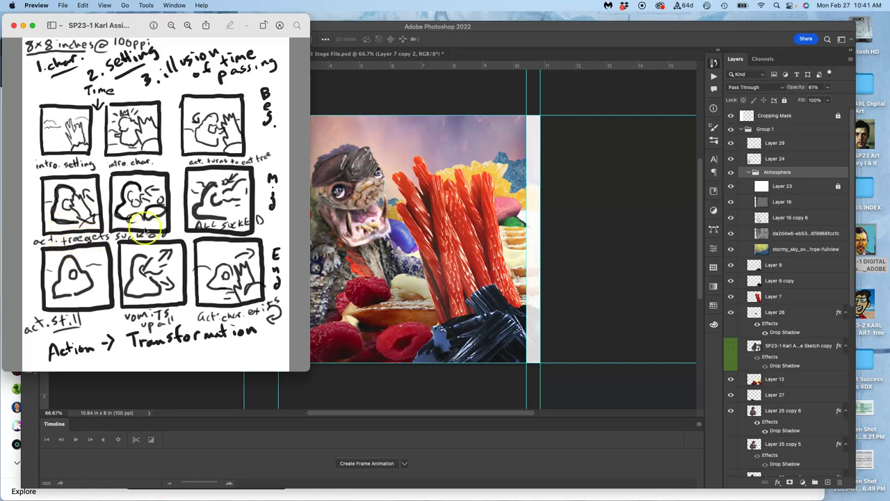
# Step: Bring the Photoshop Assets document back in front of the storyboard sketch
pyautogui.click(416, 235)
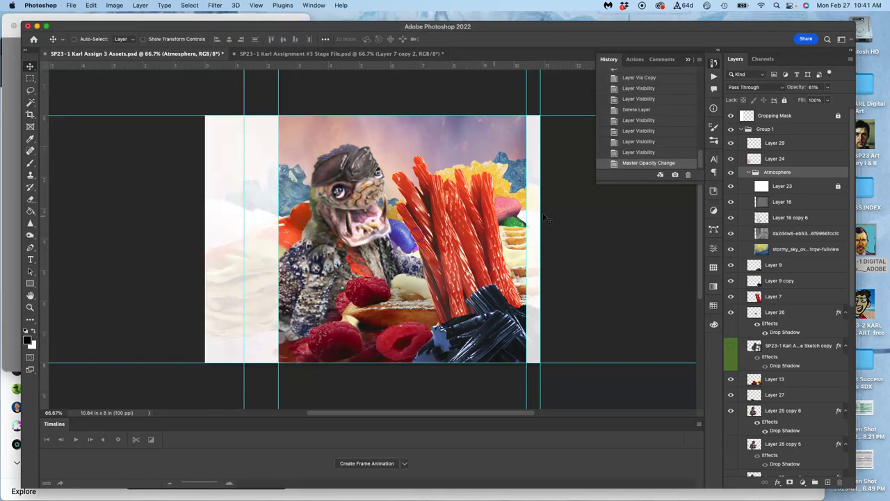
# Step: Duplicate the red licorice Layer 7 and hide the original
pyautogui.click(761, 297)
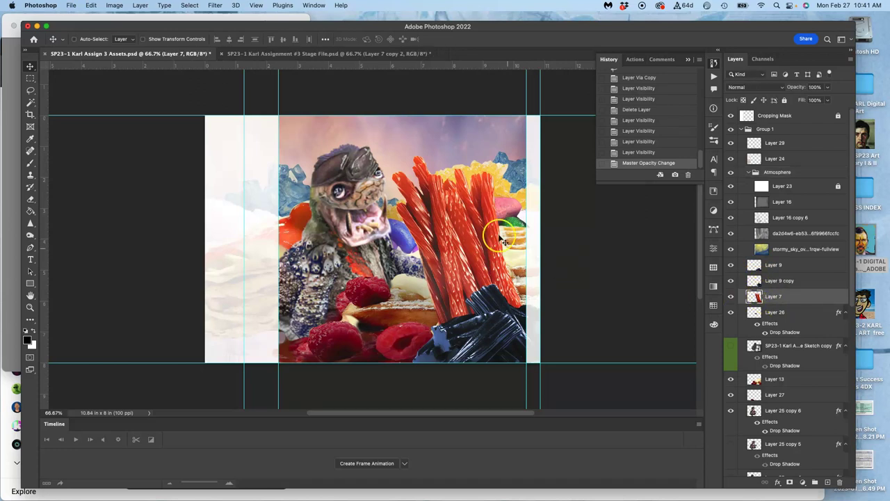
pyautogui.press('super+j')
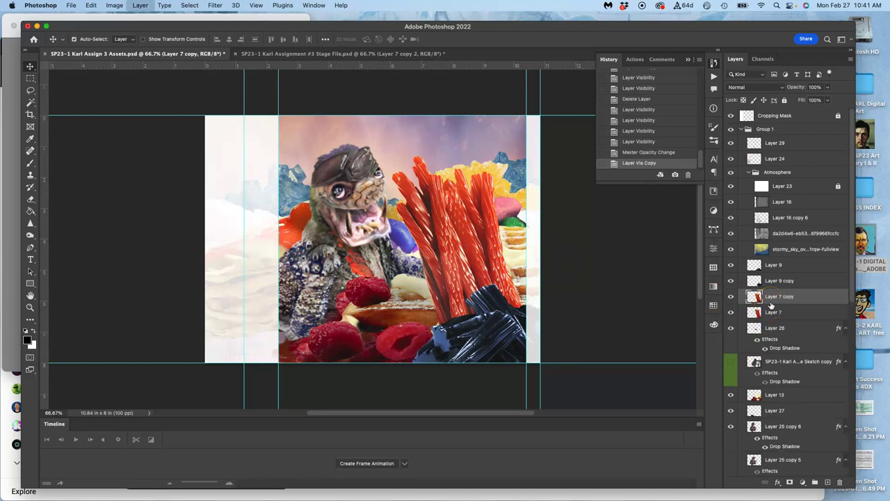
pyautogui.click(730, 312)
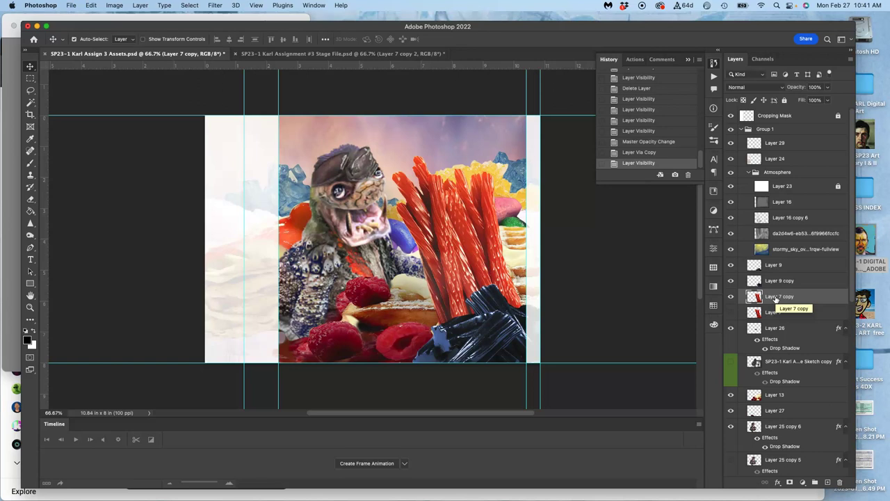
# Step: Warp the licorice copy so its top-left strands bend down toward the mouth
pyautogui.press('super+t')
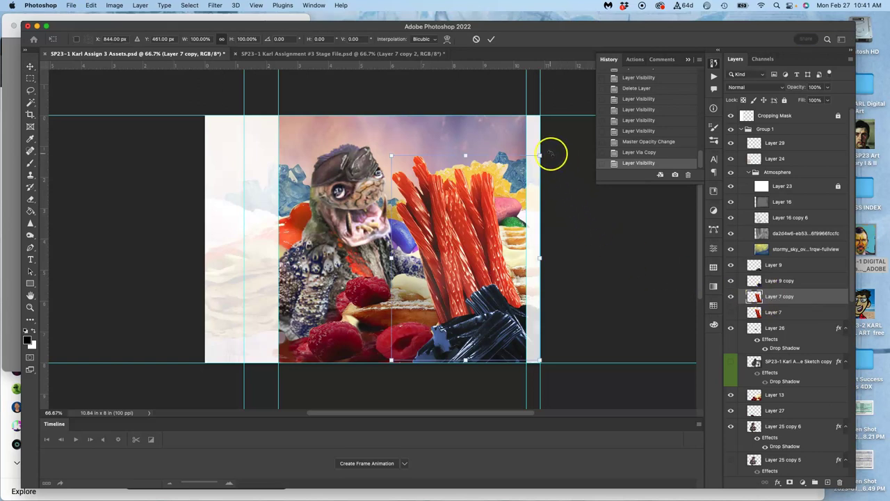
pyautogui.rightClick(509, 188)
pyautogui.click(532, 259)
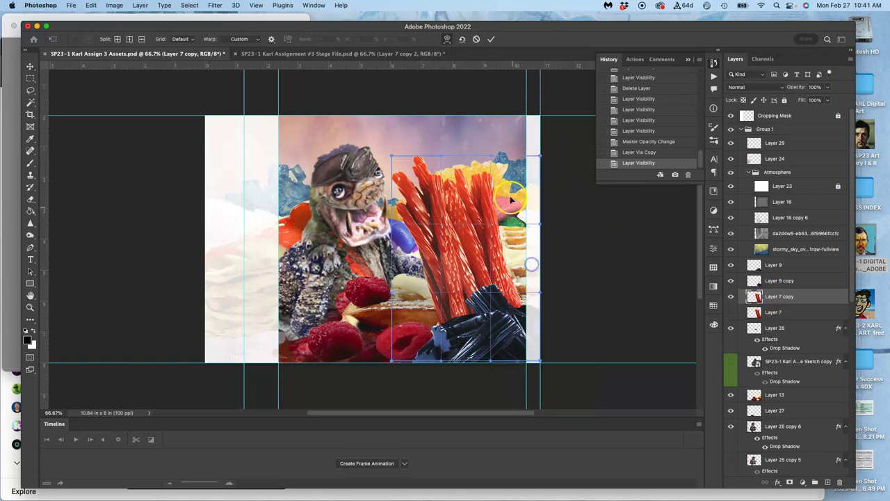
pyautogui.moveTo(416, 168); pyautogui.dragTo(404, 172)
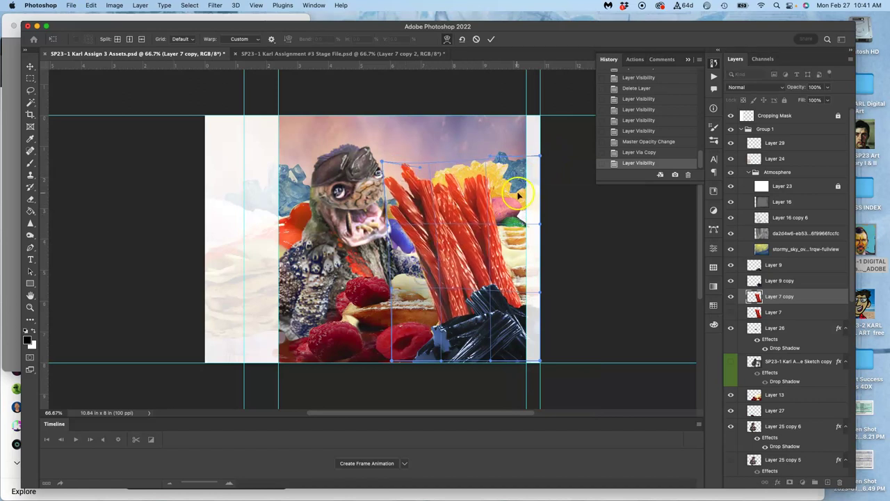
pyautogui.moveTo(514, 191); pyautogui.dragTo(508, 184)
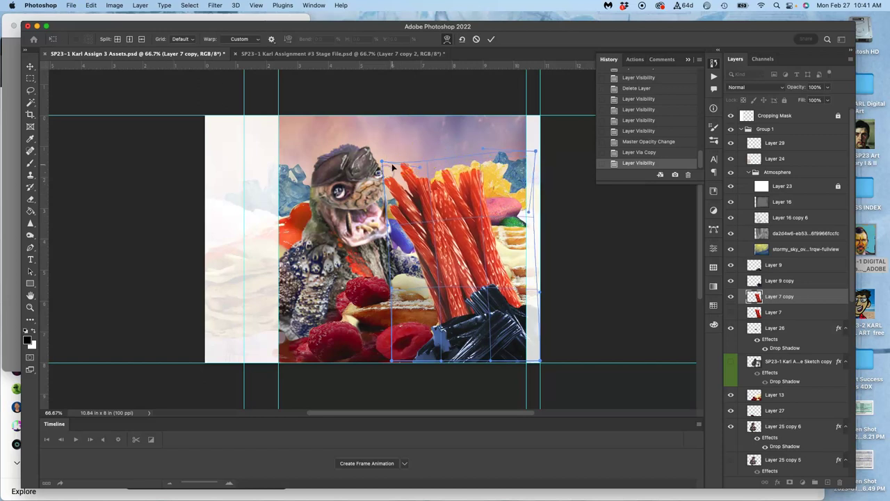
pyautogui.moveTo(382, 162)
pyautogui.mouseDown()
pyautogui.moveTo(387, 180)
pyautogui.moveTo(376, 178)
pyautogui.mouseUp()
pyautogui.press('Return')
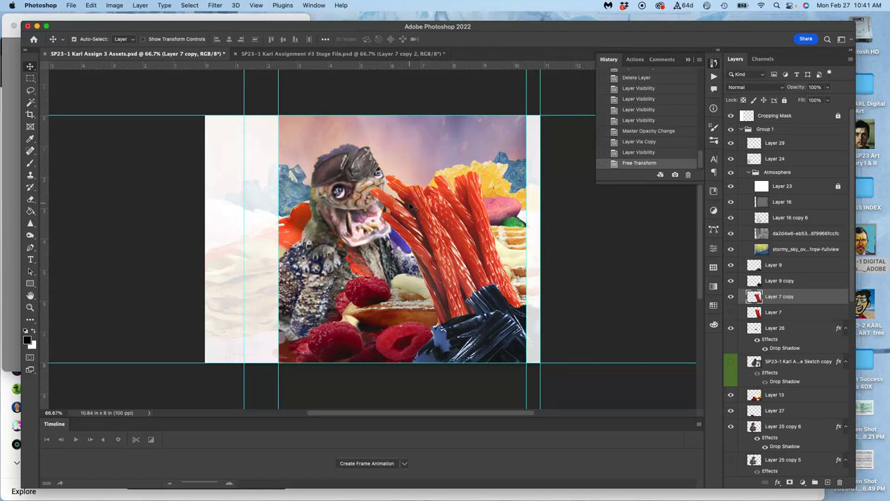
pyautogui.scroll(5, 411, 207)
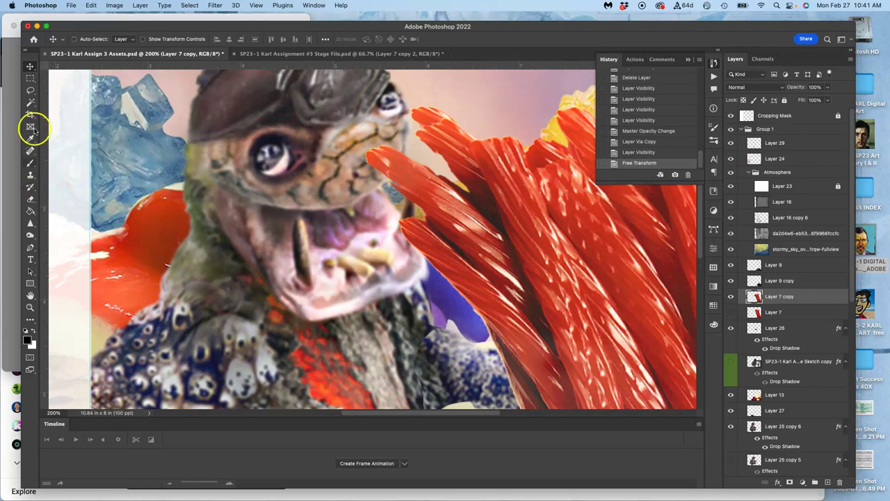
# Step: Lasso and delete the licorice covering the lizard's forehead
pyautogui.click(30, 90)
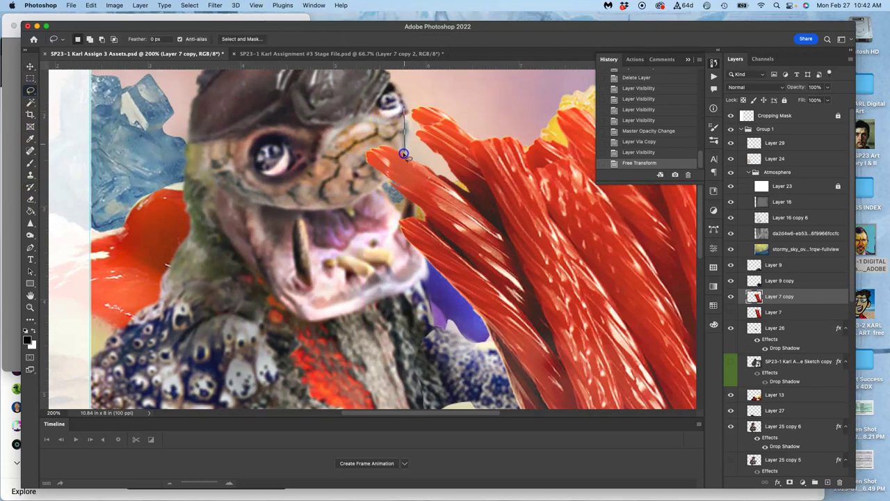
pyautogui.moveTo(337, 191)
pyautogui.mouseDown()
pyautogui.moveTo(339, 123)
pyautogui.moveTo(363, 106)
pyautogui.mouseUp()
pyautogui.press('Delete')
pyautogui.click(374, 123)
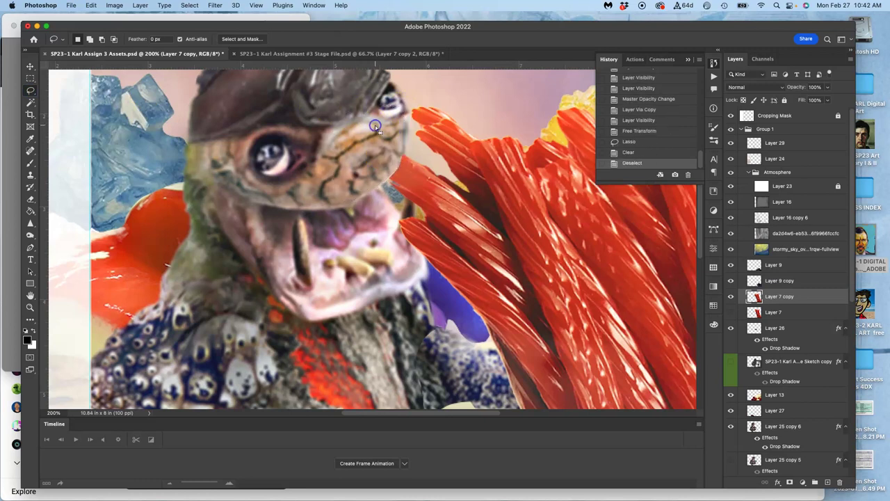
pyautogui.press('super+z')
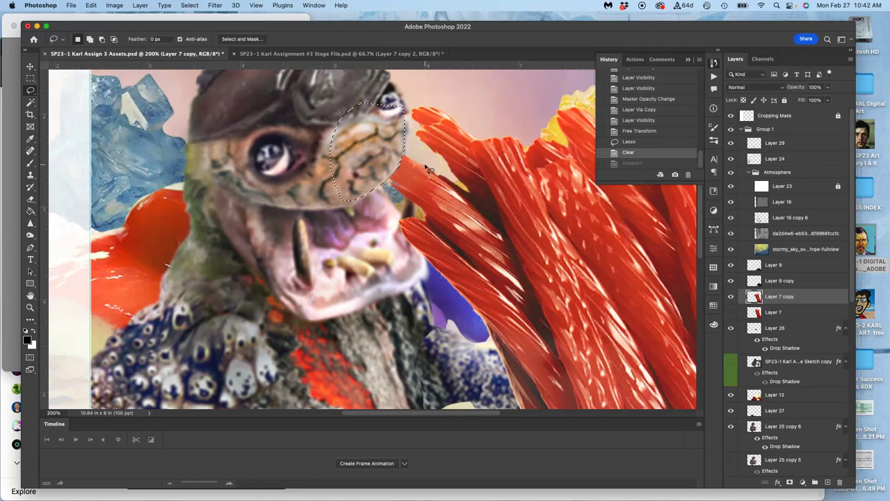
# Step: Zoom out and select the lizard head layer, Layer 25 copy 6
pyautogui.press('super+minus')
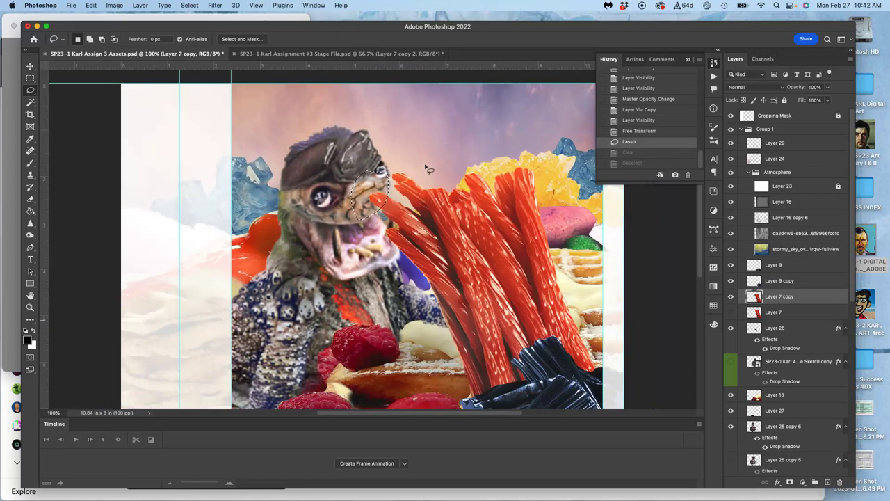
pyautogui.click(765, 427)
pyautogui.click(731, 426)
pyautogui.click(731, 426)
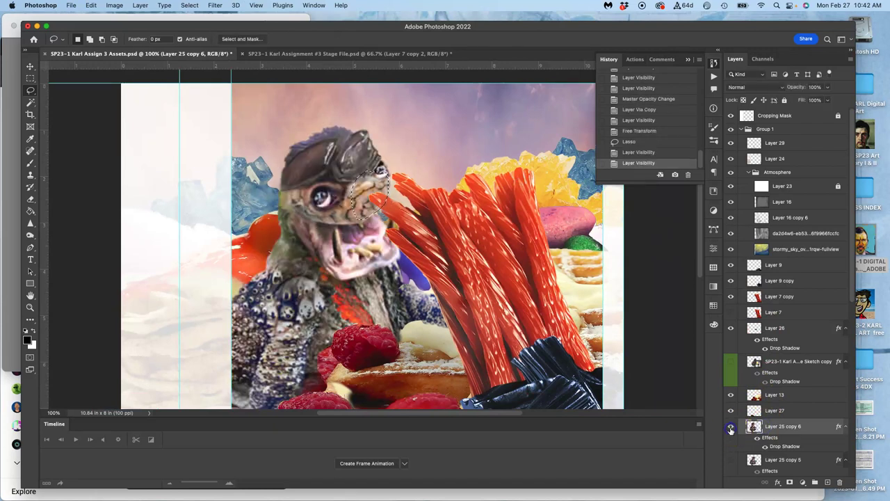
# Step: Hide the warped licorice copy, zoom in on the face, and clear the selection
pyautogui.click(730, 296)
pyautogui.press('super+equal')
pyautogui.press('super+equal')
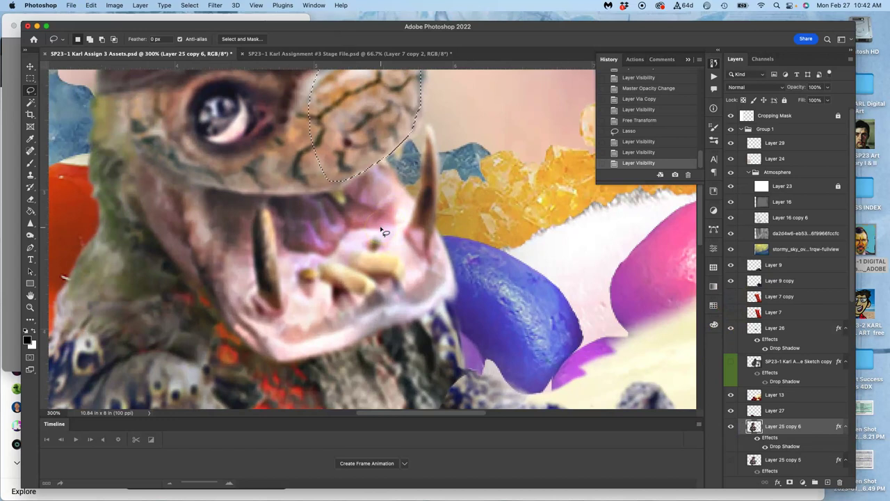
pyautogui.click(433, 141)
pyautogui.scroll(5, 434, 139)
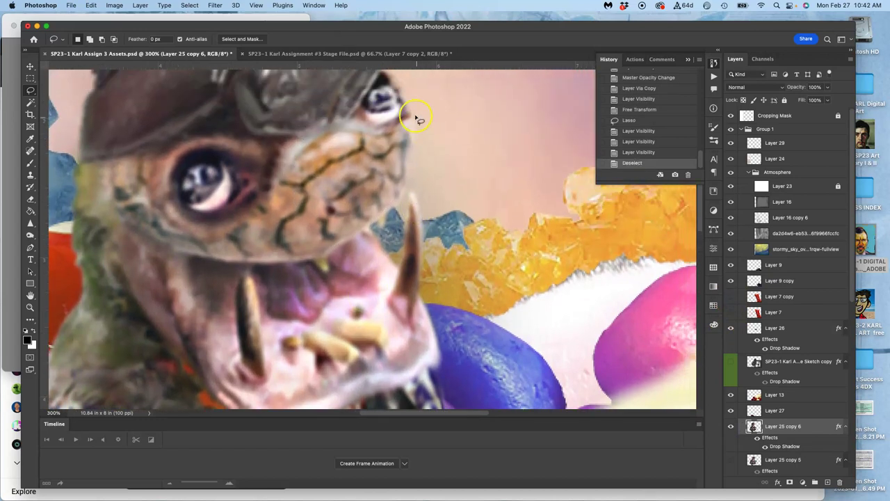
# Step: Lasso an outline around the lizard's upper head, jaw and fang
pyautogui.moveTo(398, 89)
pyautogui.mouseDown()
pyautogui.moveTo(413, 137)
pyautogui.moveTo(408, 188)
pyautogui.moveTo(394, 210)
pyautogui.mouseUp()
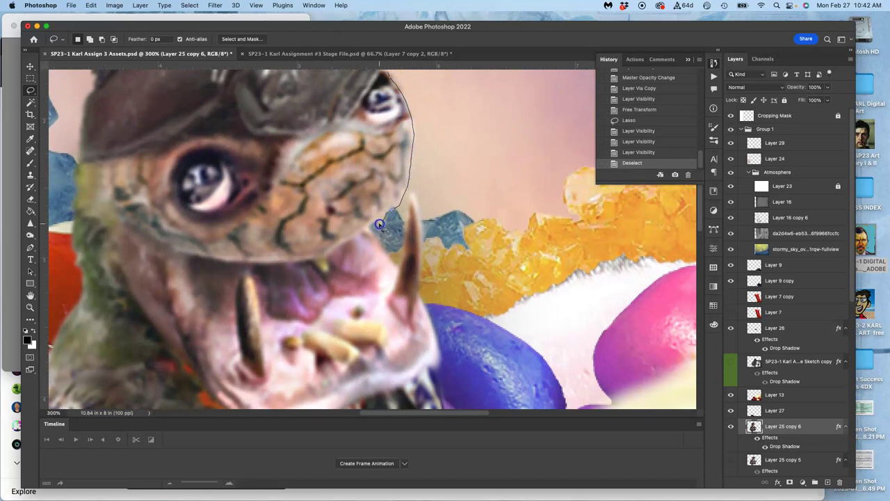
pyautogui.moveTo(379, 222); pyautogui.dragTo(342, 249)
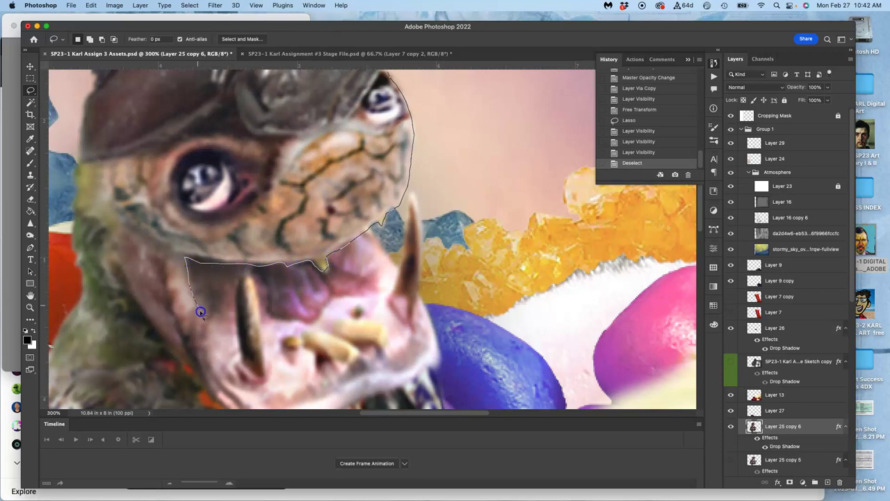
pyautogui.moveTo(202, 318); pyautogui.dragTo(217, 346)
pyautogui.moveTo(255, 285); pyautogui.dragTo(284, 424)
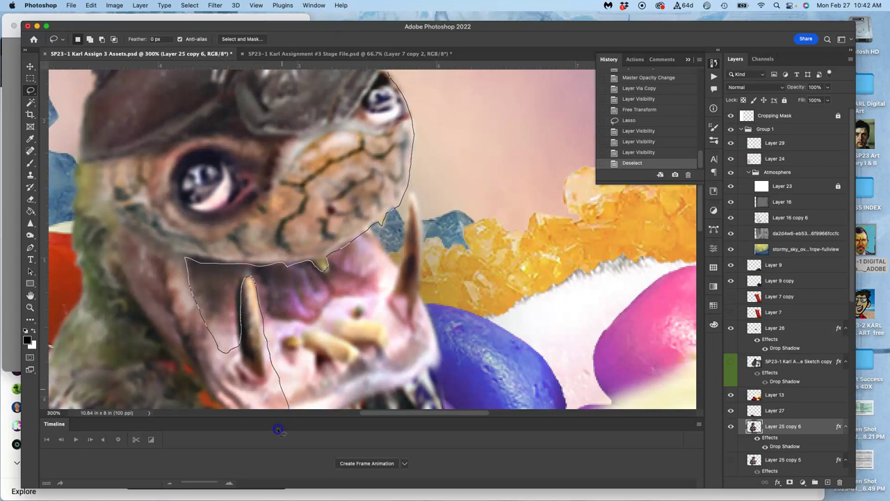
pyautogui.moveTo(159, 457)
pyautogui.mouseDown()
pyautogui.moveTo(56, 345)
pyautogui.moveTo(49, 316)
pyautogui.mouseUp()
pyautogui.moveTo(407, 66); pyautogui.dragTo(406, 70)
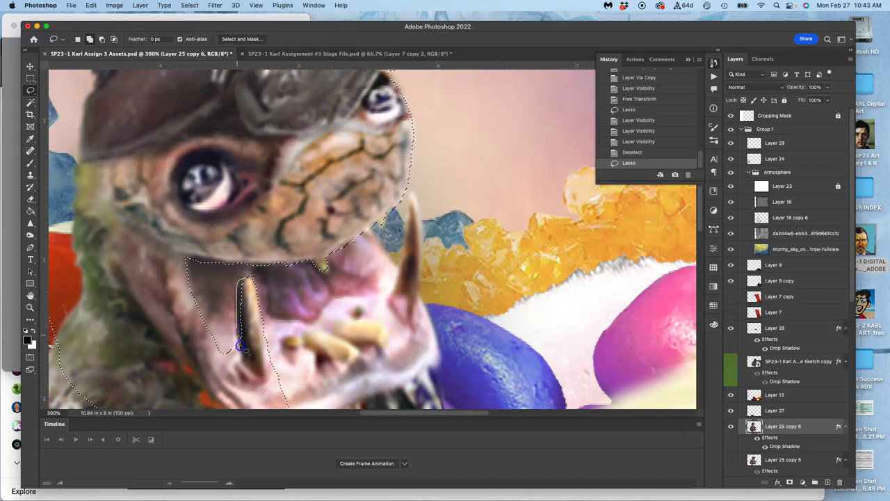
# Step: Add the area around the fang and small jaw patches to the selection
pyautogui.moveTo(251, 339); pyautogui.dragTo(250, 324)
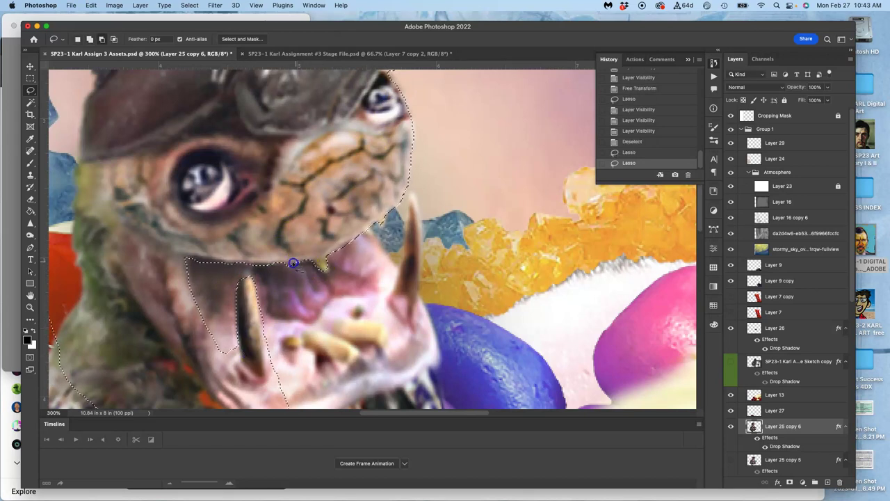
pyautogui.moveTo(277, 271); pyautogui.dragTo(291, 278)
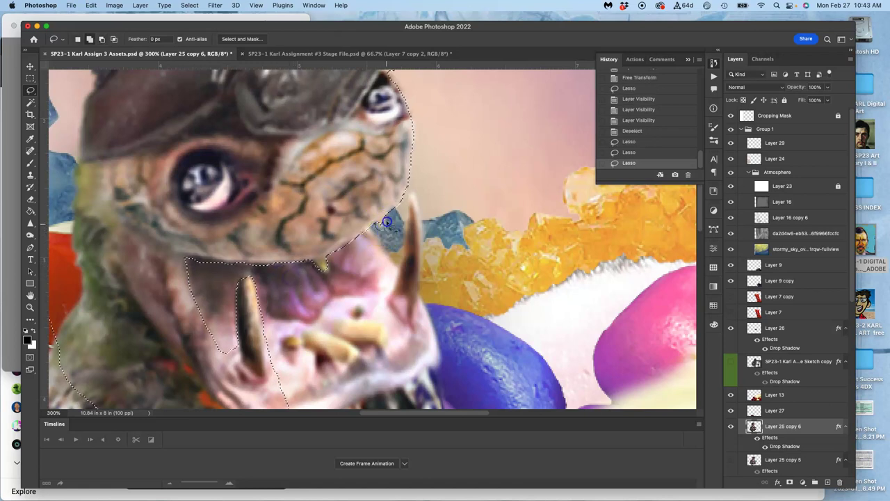
pyautogui.moveTo(387, 216); pyautogui.dragTo(388, 218)
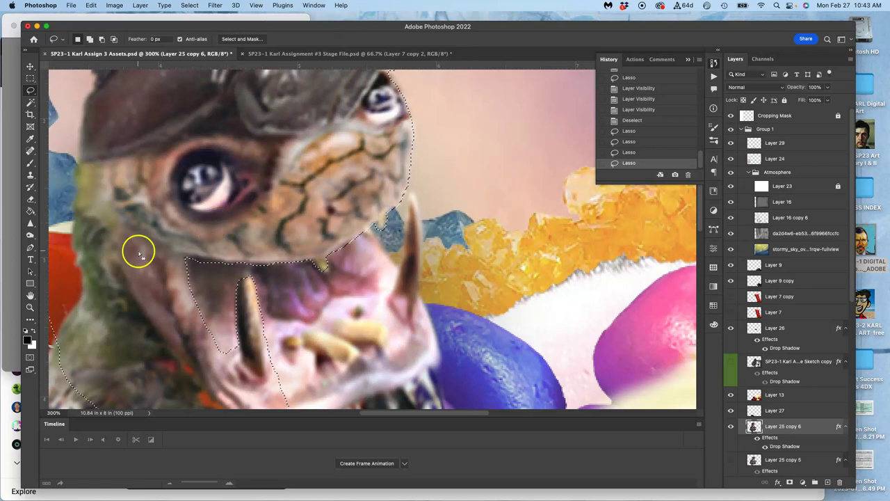
# Step: Sharpen the lizard's cheek inside the selection at 20% strength
pyautogui.click(30, 222)
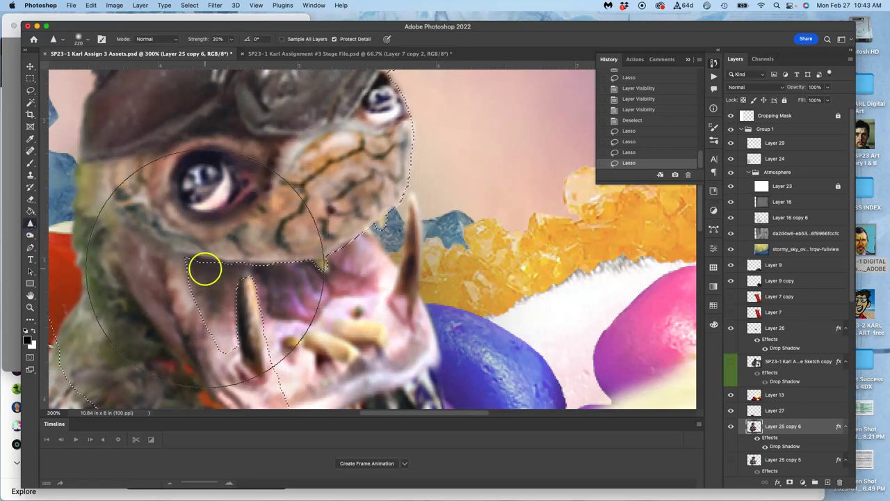
pyautogui.moveTo(341, 207)
pyautogui.mouseDown()
pyautogui.moveTo(295, 242)
pyautogui.moveTo(366, 216)
pyautogui.moveTo(351, 215)
pyautogui.moveTo(419, 181)
pyautogui.moveTo(421, 194)
pyautogui.moveTo(400, 210)
pyautogui.moveTo(430, 207)
pyautogui.moveTo(309, 277)
pyautogui.moveTo(391, 264)
pyautogui.moveTo(405, 273)
pyautogui.moveTo(373, 302)
pyautogui.moveTo(395, 299)
pyautogui.moveTo(360, 282)
pyautogui.mouseUp()
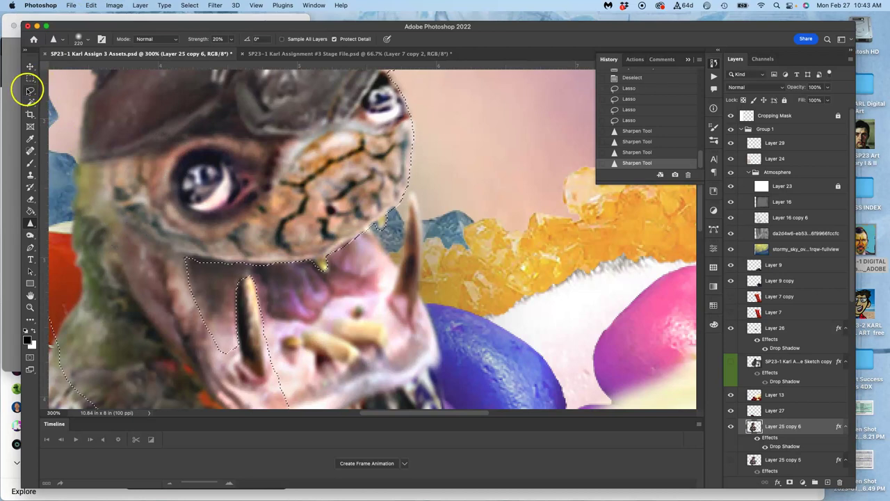
pyautogui.click(30, 89)
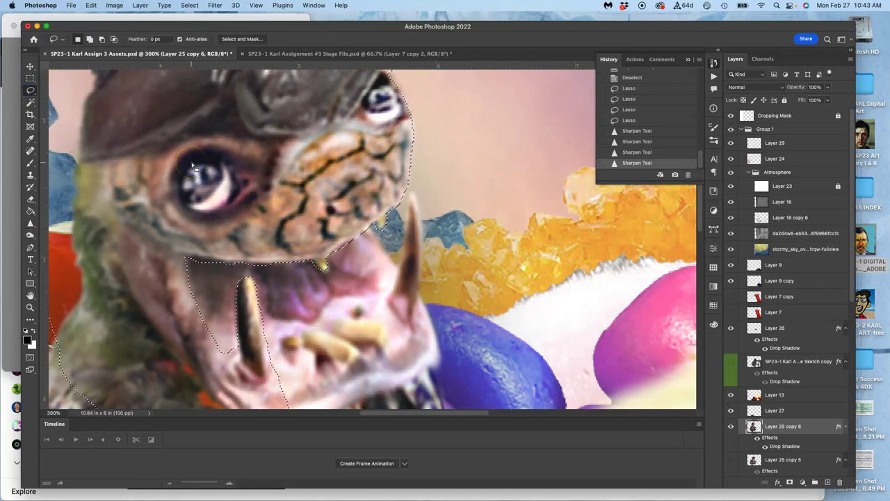
# Step: Copy the selected head onto Layer 30 and move it into the Atmosphere group
pyautogui.press('super+j')
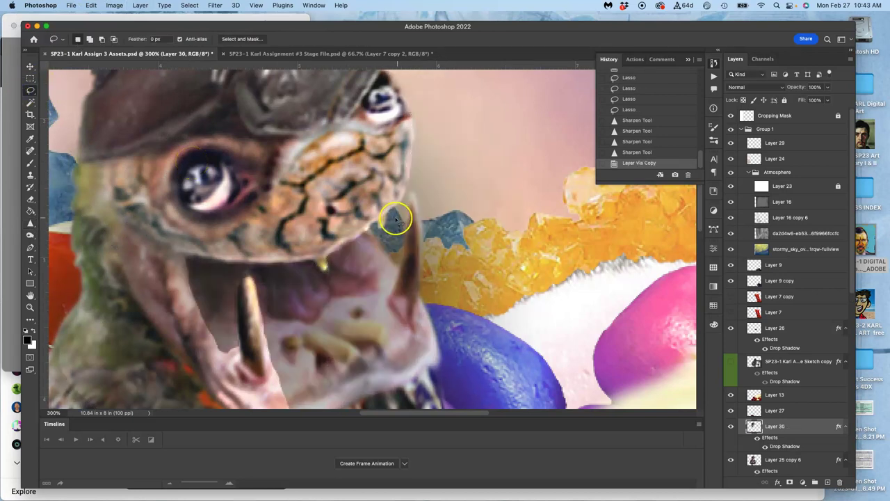
pyautogui.press('super+1')
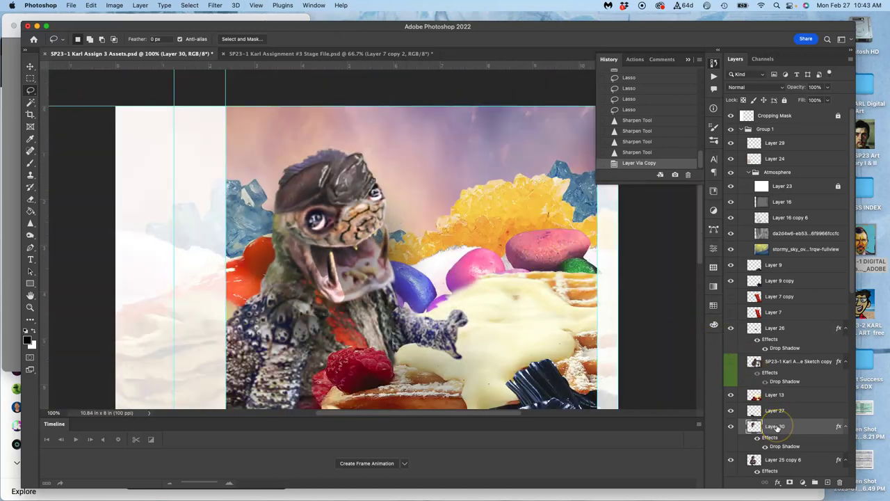
pyautogui.moveTo(777, 426); pyautogui.dragTo(755, 198)
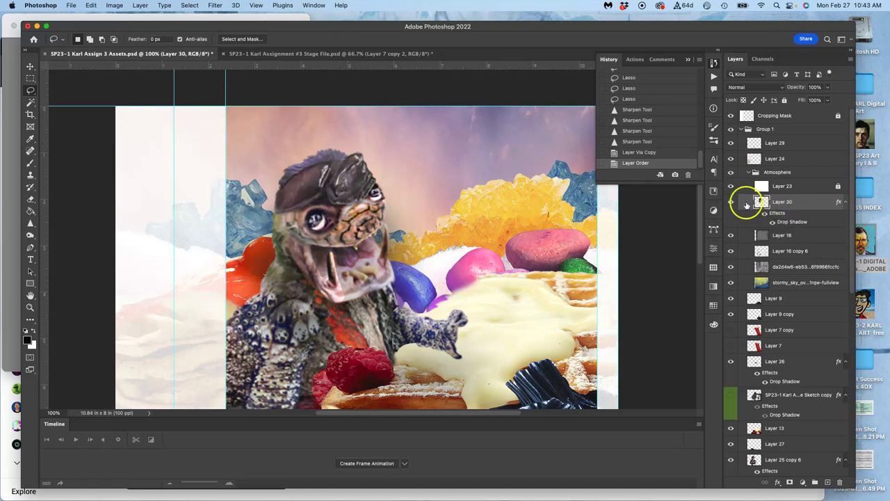
# Step: Compare Layer 30 with and without its drop shadow, then open the Drop Shadow settings
pyautogui.click(732, 203)
pyautogui.click(731, 203)
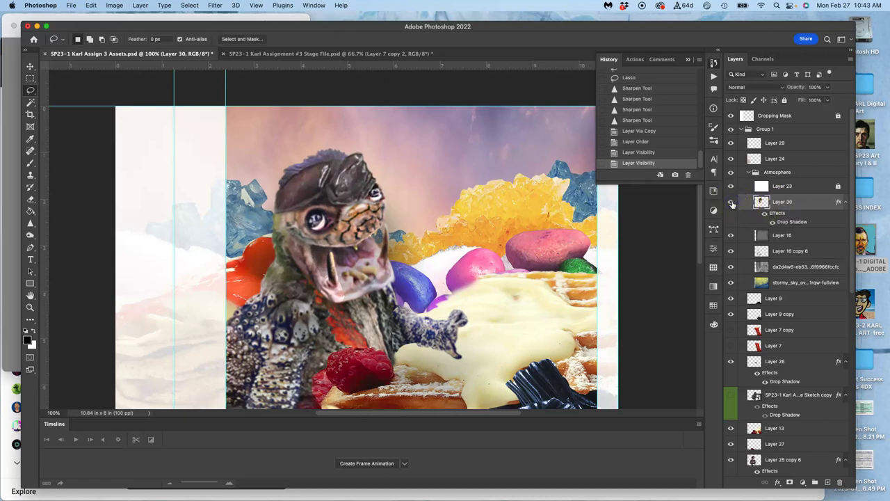
pyautogui.click(771, 223)
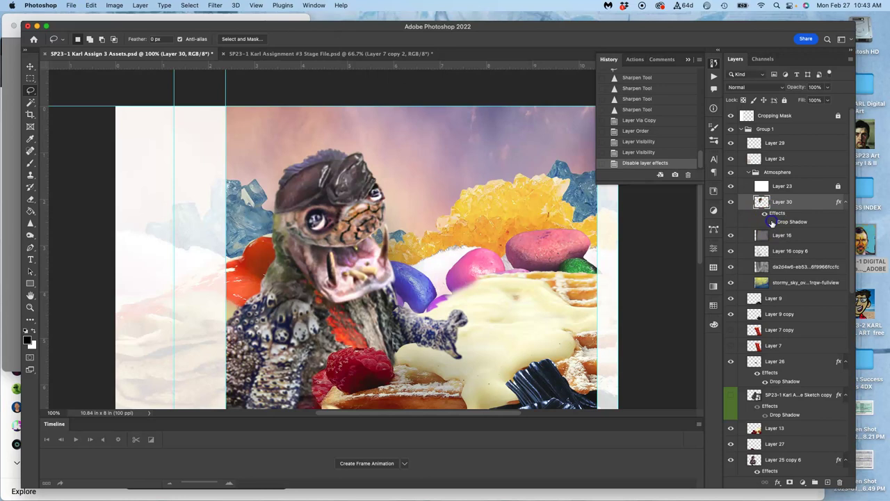
pyautogui.click(771, 222)
pyautogui.click(771, 222)
pyautogui.click(771, 222)
pyautogui.click(771, 222)
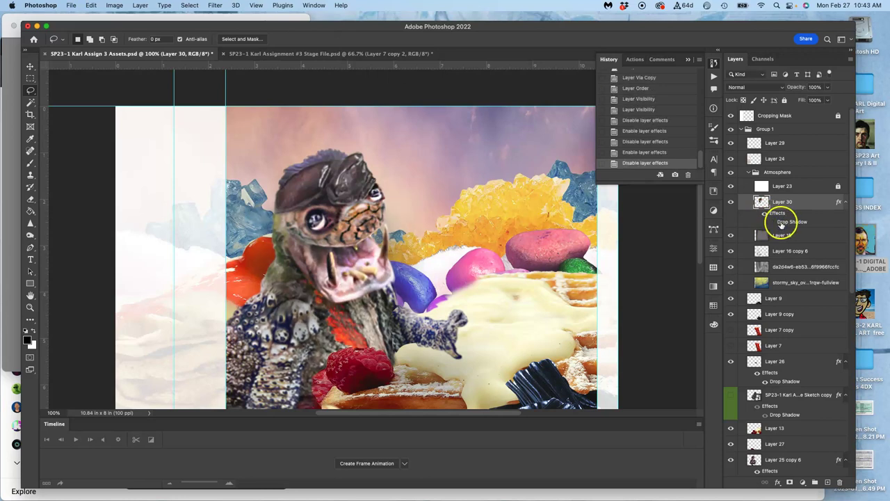
pyautogui.click(771, 222)
pyautogui.doubleClick(786, 222)
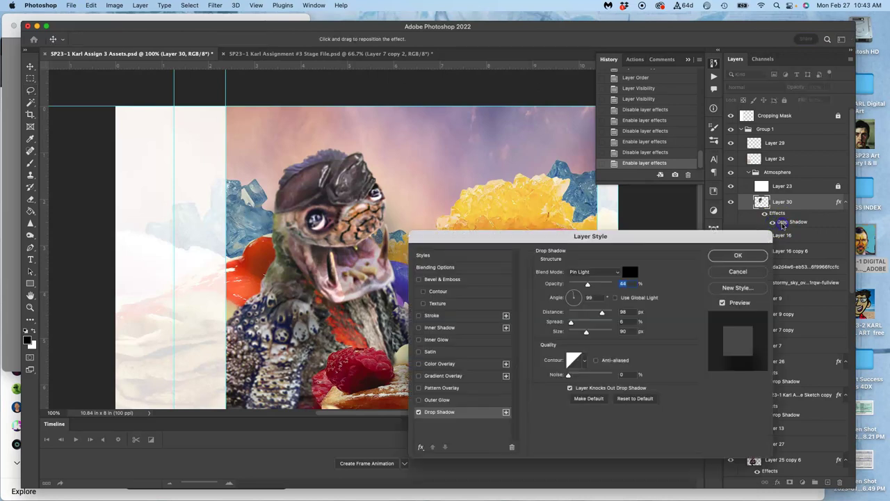